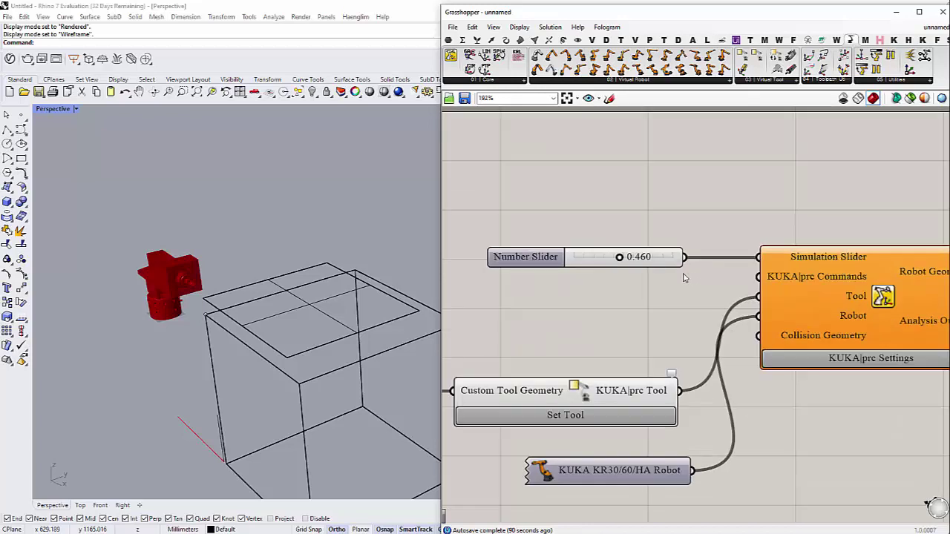
{"action": "scroll", "coordinate": [713, 275], "scroll_direction": "down", "scroll_amount": 2}
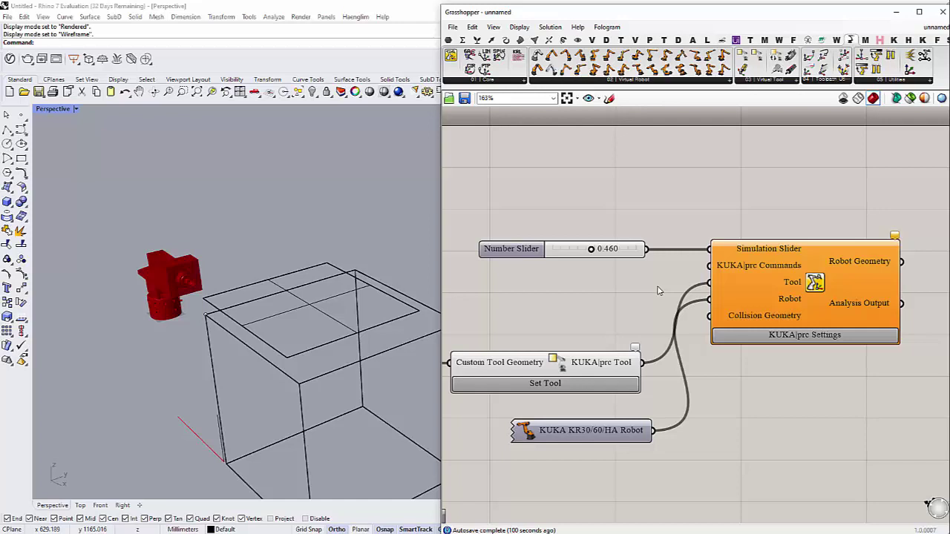
{"action": "type", "text": "4View"}
{"action": "left_click_drag", "start_coordinate": [616, 280], "coordinate": [692, 262]}
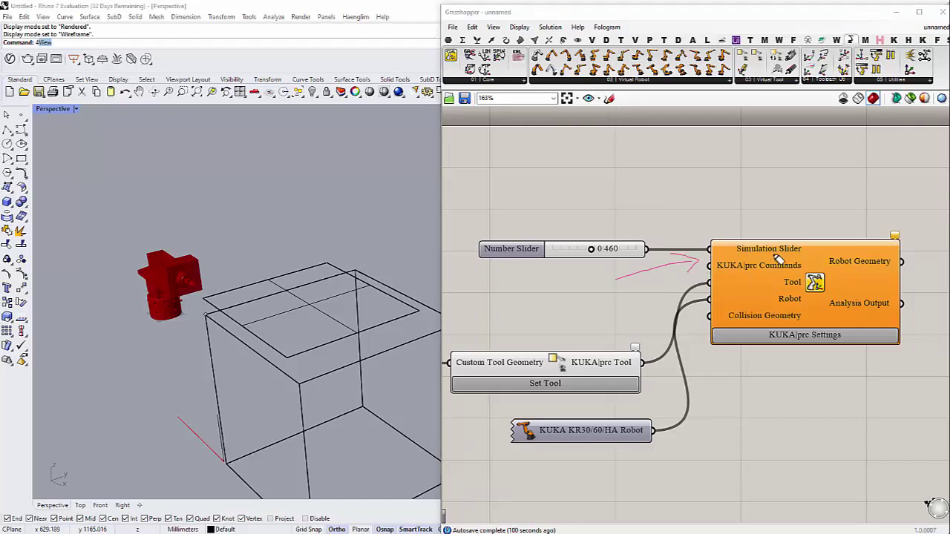
{"action": "right_click", "coordinate": [650, 298]}
{"action": "mouse_move", "coordinate": [650, 298]}
{"action": "right_mouse_down"}
{"action": "mouse_move", "coordinate": [670, 276]}
{"action": "mouse_move", "coordinate": [656, 298]}
{"action": "right_mouse_up"}
{"action": "right_click_drag", "start_coordinate": [721, 294], "coordinate": [670, 305]}
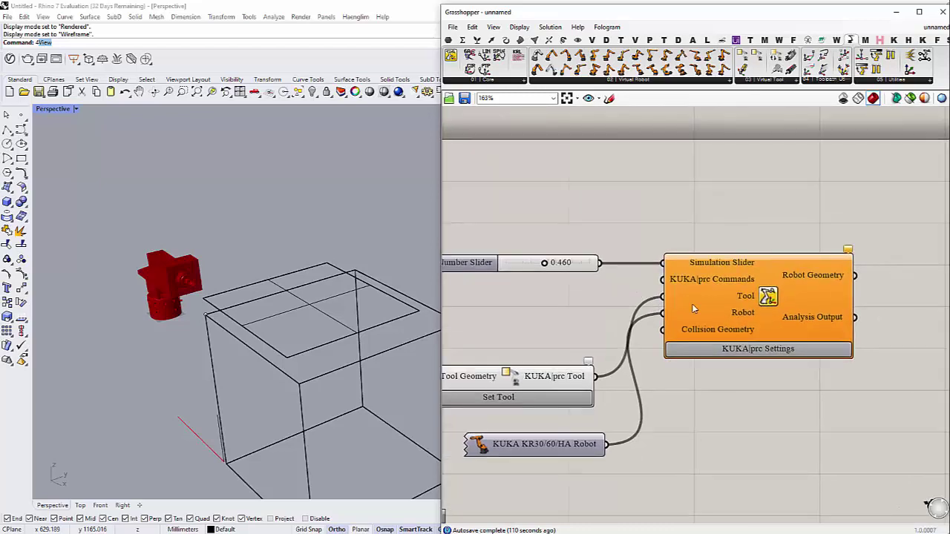
Move the whole KUKA|prc robot definition down and to the right to free canvas space before it
{"action": "scroll", "coordinate": [694, 309], "scroll_direction": "down", "scroll_amount": 5}
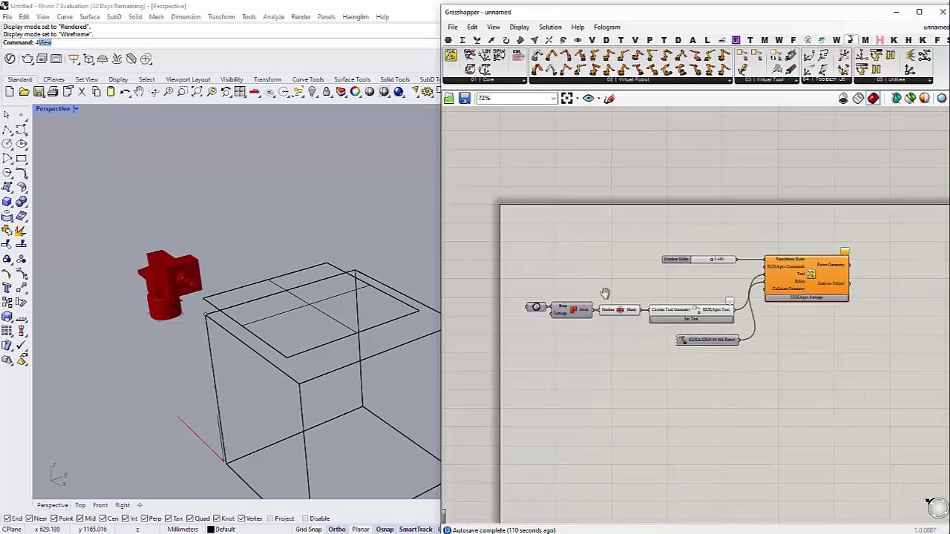
{"action": "right_click_drag", "start_coordinate": [605, 294], "coordinate": [584, 268]}
{"action": "left_click_drag", "start_coordinate": [831, 185], "coordinate": [503, 345]}
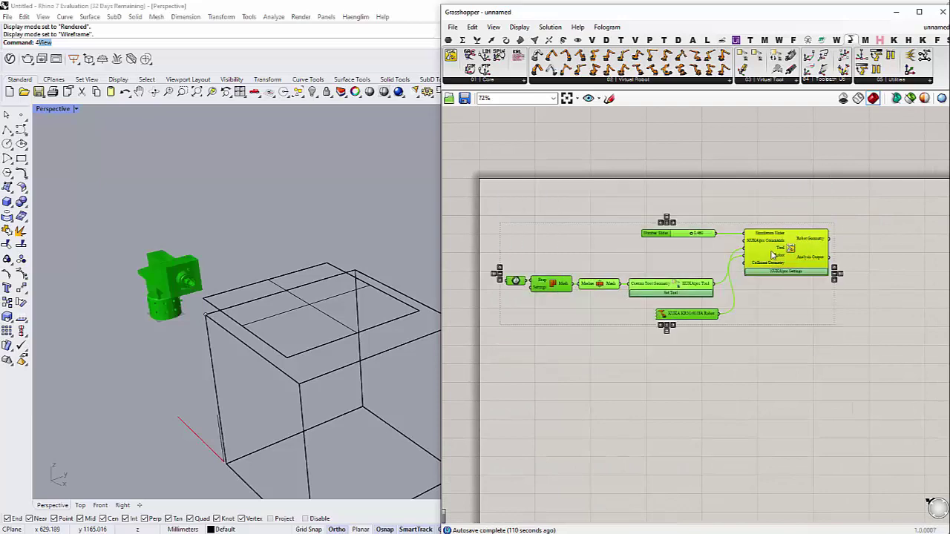
{"action": "left_click_drag", "start_coordinate": [772, 255], "coordinate": [869, 386]}
{"action": "left_click", "coordinate": [656, 291]}
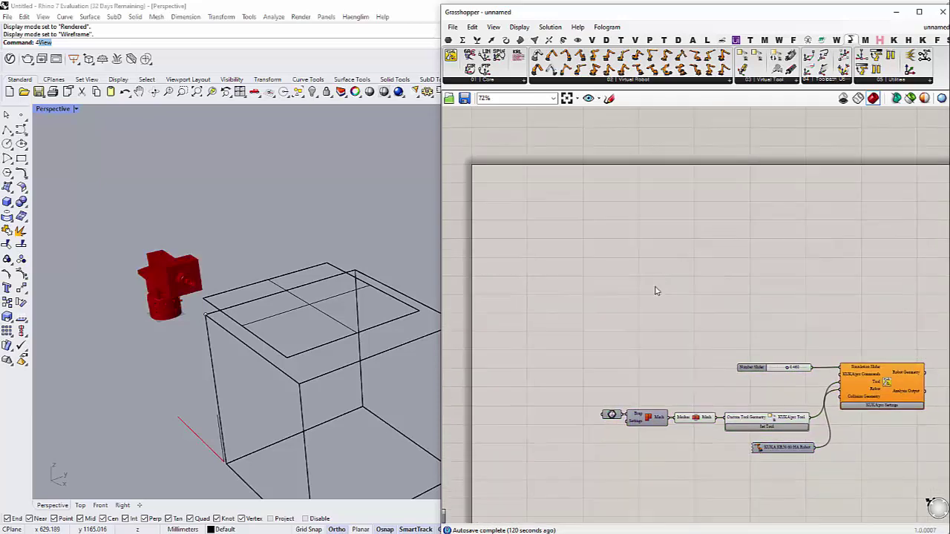
Select the flat surface above the box in the Rhino model and add a Surface parameter to the empty canvas area
{"action": "scroll", "coordinate": [564, 294], "scroll_direction": "up", "scroll_amount": 2}
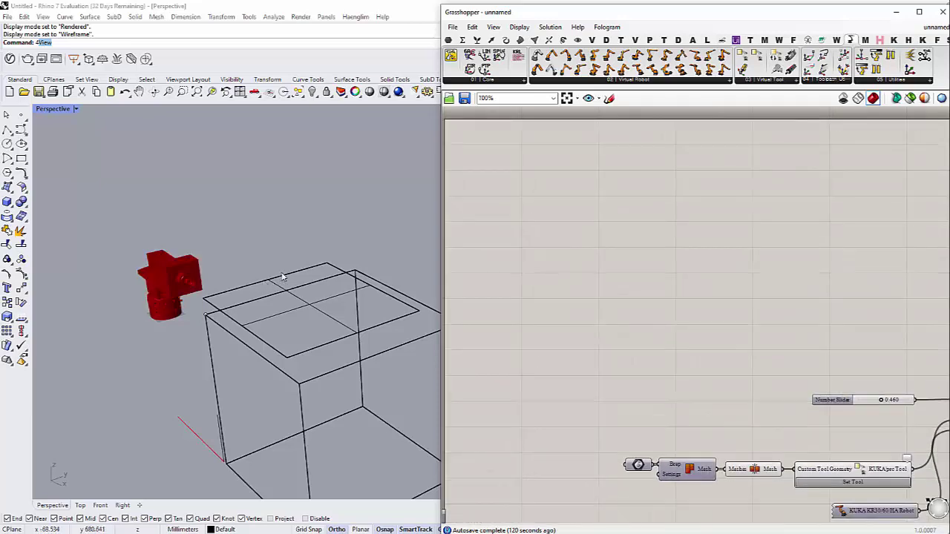
{"action": "left_click", "coordinate": [239, 311]}
{"action": "right_click_drag", "start_coordinate": [239, 311], "coordinate": [287, 328]}
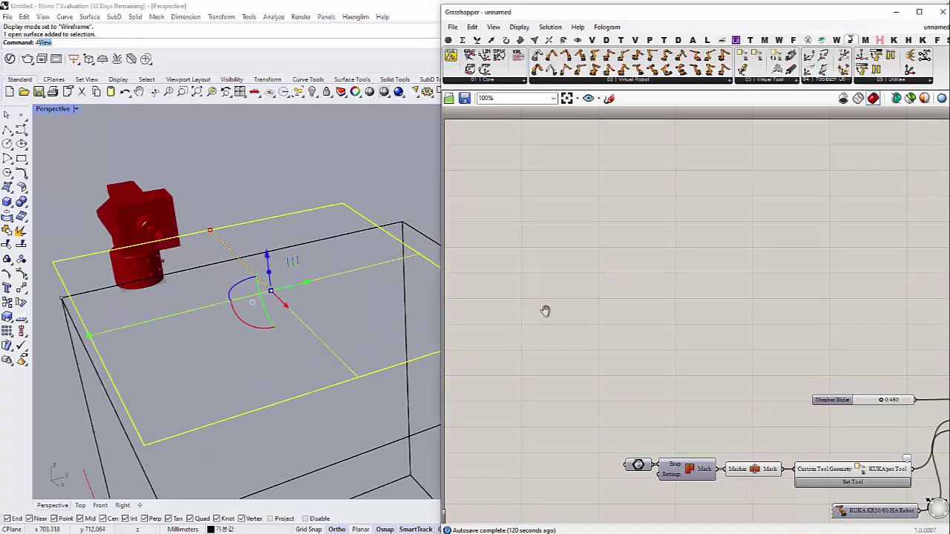
{"action": "scroll", "coordinate": [541, 276], "scroll_direction": "down", "scroll_amount": 2}
{"action": "scroll", "coordinate": [545, 286], "scroll_direction": "up", "scroll_amount": 2}
{"action": "double_click", "coordinate": [550, 298]}
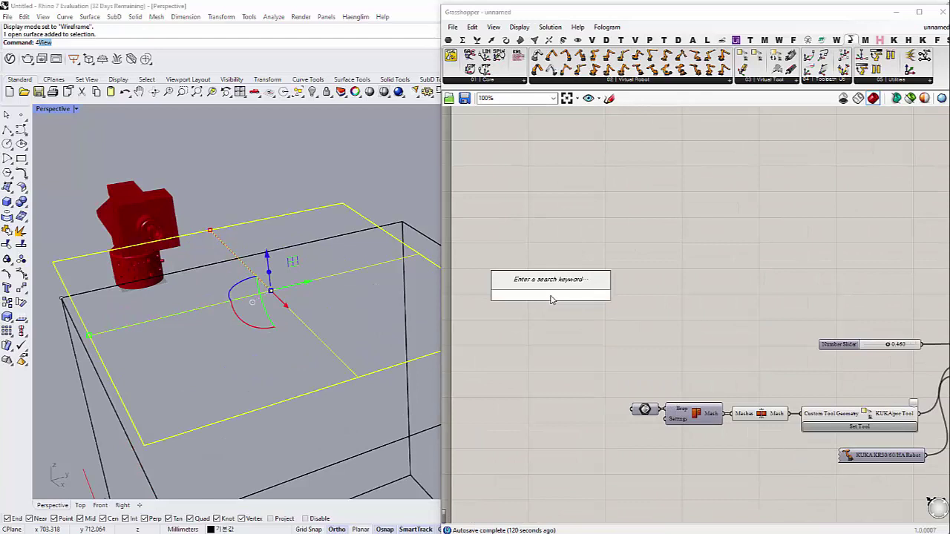
{"action": "type", "text": "surface"}
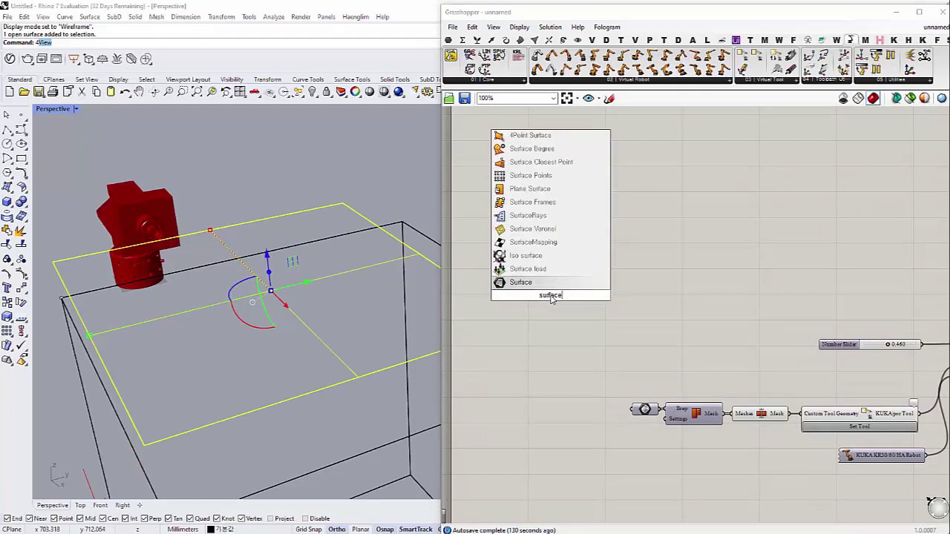
{"action": "left_click", "coordinate": [540, 283]}
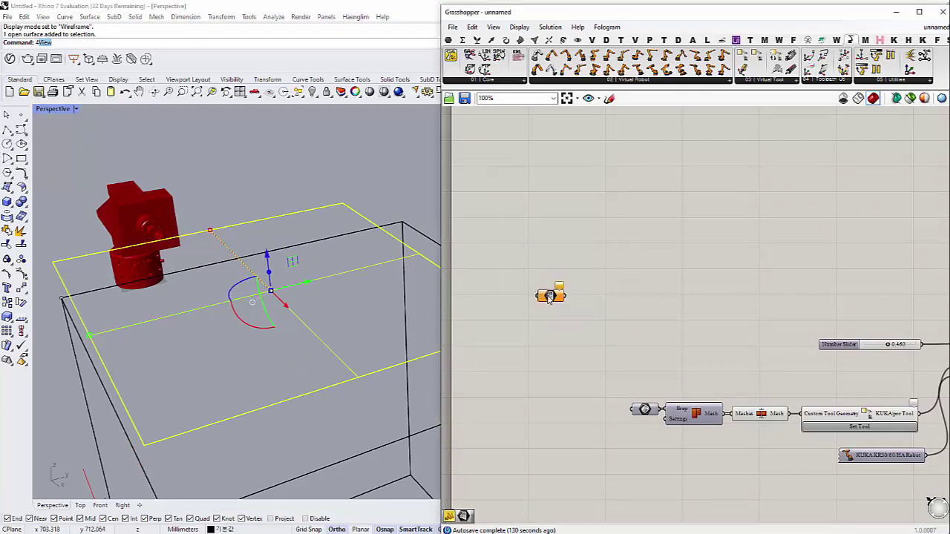
Reference the selected Rhino surface as the single surface of the new Surface parameter
{"action": "scroll", "coordinate": [550, 314], "scroll_direction": "up", "scroll_amount": 2}
{"action": "right_click", "coordinate": [560, 285]}
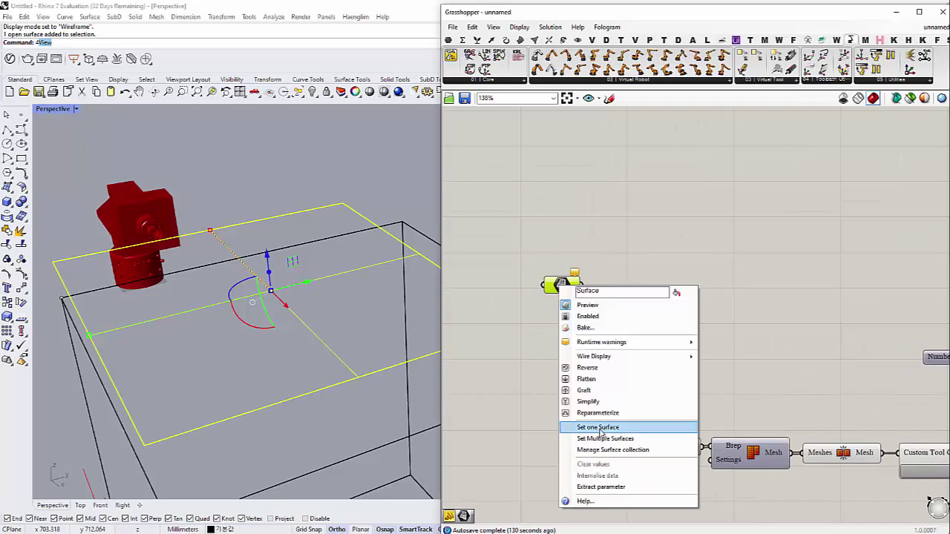
{"action": "left_click", "coordinate": [601, 428]}
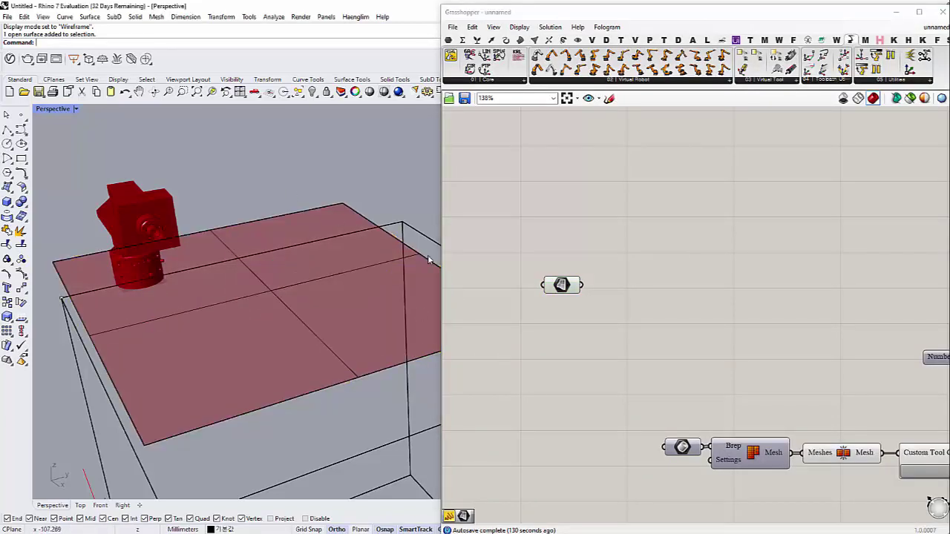
{"action": "scroll", "coordinate": [615, 319], "scroll_direction": "down", "scroll_amount": 3}
{"action": "scroll", "coordinate": [586, 274], "scroll_direction": "up", "scroll_amount": 2}
{"action": "left_click", "coordinate": [572, 259]}
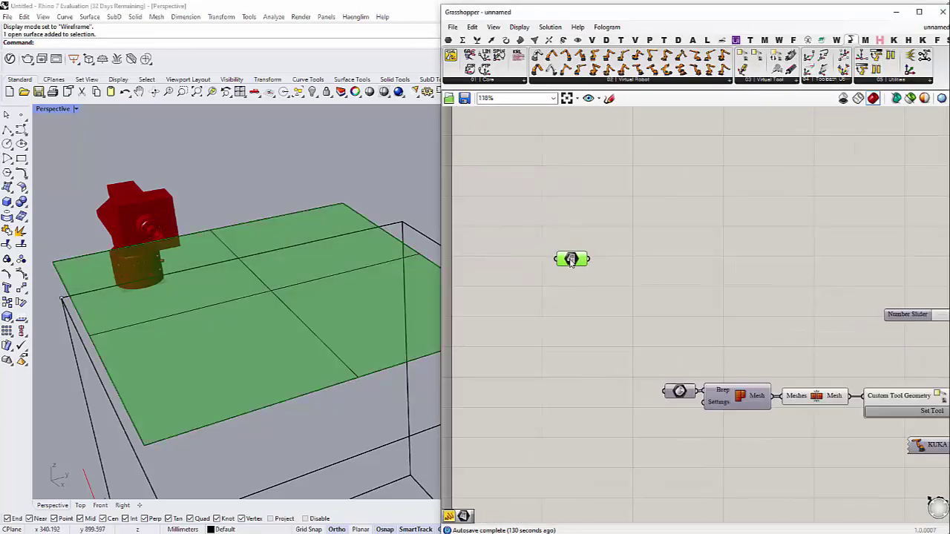
Move the robot and tool component group farther away from the Surface parameter
{"action": "left_click", "coordinate": [615, 300]}
{"action": "right_click_drag", "start_coordinate": [615, 300], "coordinate": [549, 241]}
{"action": "scroll", "coordinate": [549, 241], "scroll_direction": "down", "scroll_amount": 3}
{"action": "left_click_drag", "start_coordinate": [830, 208], "coordinate": [555, 343]}
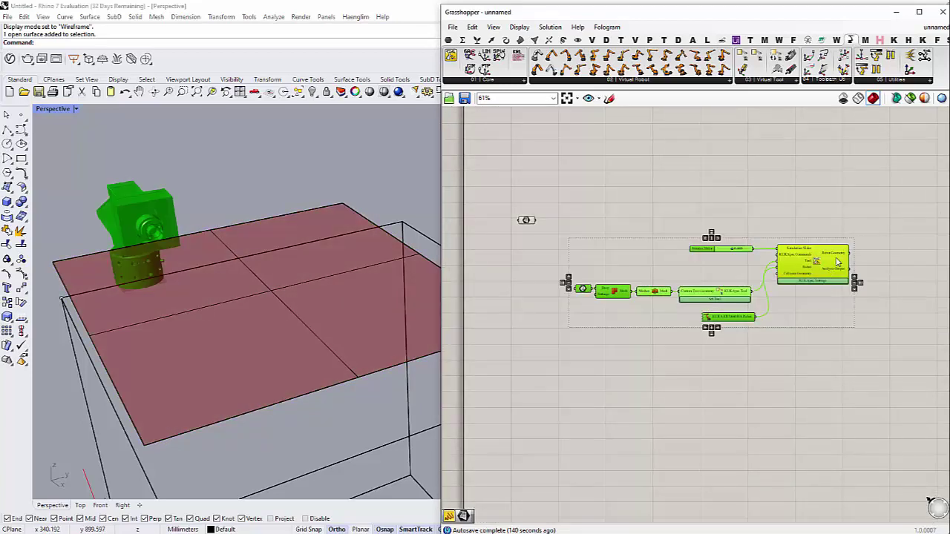
{"action": "left_click_drag", "start_coordinate": [812, 265], "coordinate": [903, 320]}
{"action": "left_click", "coordinate": [646, 238]}
Hide the preview of the components that build the custom tool geometry
{"action": "scroll", "coordinate": [572, 279], "scroll_direction": "up", "scroll_amount": 5}
{"action": "right_click_drag", "start_coordinate": [517, 241], "coordinate": [607, 338]}
{"action": "scroll", "coordinate": [605, 289], "scroll_direction": "up", "scroll_amount": 3}
{"action": "scroll", "coordinate": [300, 289], "scroll_direction": "down", "scroll_amount": 5}
{"action": "right_click_drag", "start_coordinate": [174, 294], "coordinate": [252, 297]}
{"action": "scroll", "coordinate": [653, 267], "scroll_direction": "down", "scroll_amount": 7}
{"action": "scroll", "coordinate": [847, 393], "scroll_direction": "up", "scroll_amount": 4}
{"action": "right_click_drag", "start_coordinate": [846, 394], "coordinate": [775, 412]}
{"action": "left_click_drag", "start_coordinate": [790, 461], "coordinate": [586, 335]}
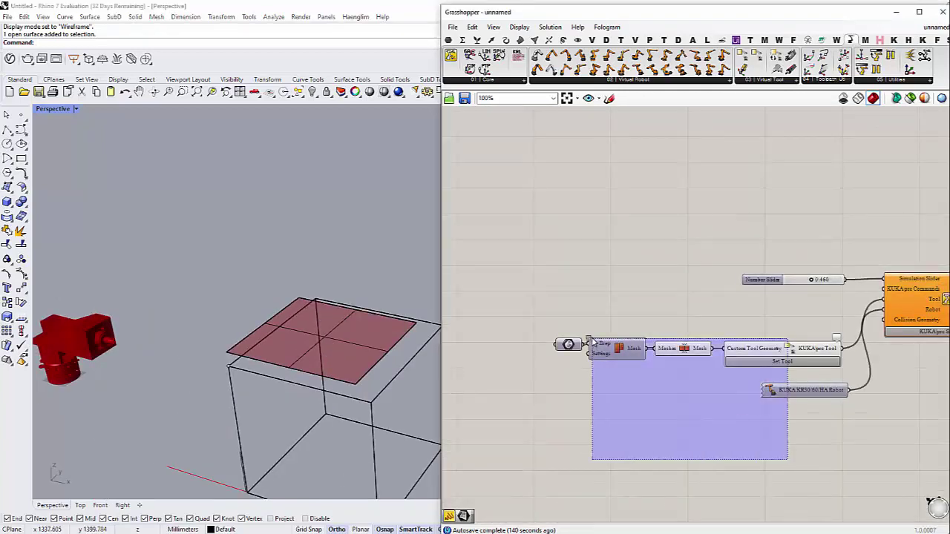
{"action": "middle_click", "coordinate": [609, 345]}
{"action": "left_click", "coordinate": [636, 316]}
Highlight the Surface parameter's geometry and examine the referenced surface above the box in the Rhino view
{"action": "scroll", "coordinate": [579, 293], "scroll_direction": "down", "scroll_amount": 3}
{"action": "right_click_drag", "start_coordinate": [573, 303], "coordinate": [713, 299]}
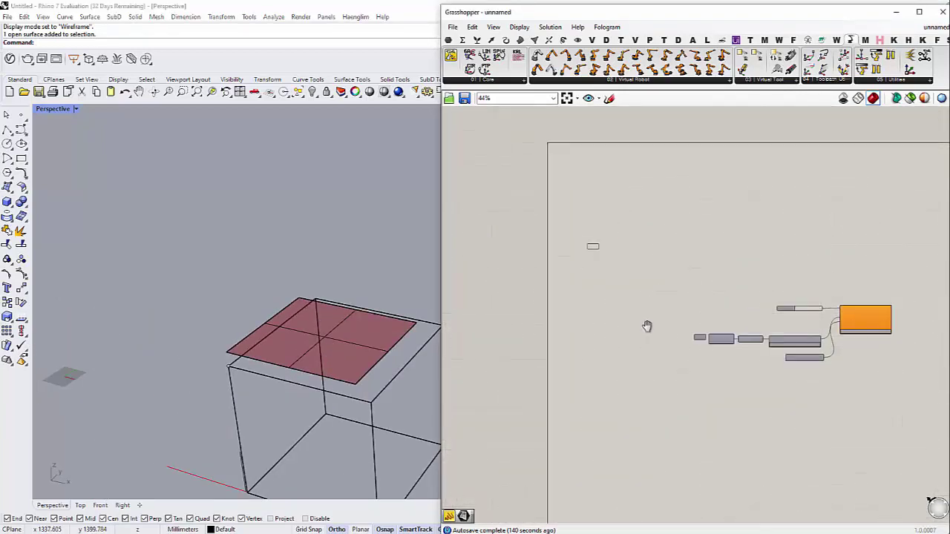
{"action": "scroll", "coordinate": [583, 274], "scroll_direction": "up", "scroll_amount": 6}
{"action": "scroll", "coordinate": [583, 273], "scroll_direction": "down", "scroll_amount": 1}
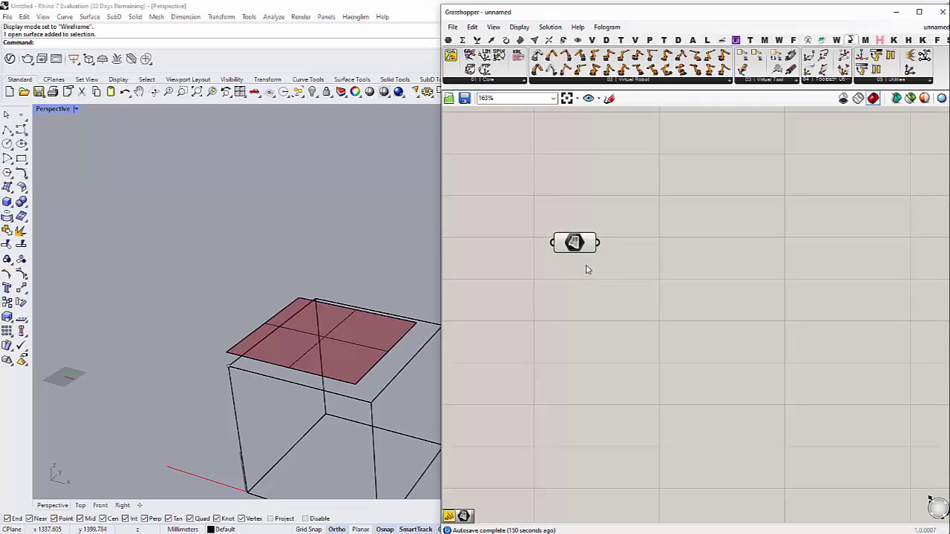
{"action": "scroll", "coordinate": [591, 276], "scroll_direction": "up", "scroll_amount": 1}
{"action": "left_click", "coordinate": [577, 274]}
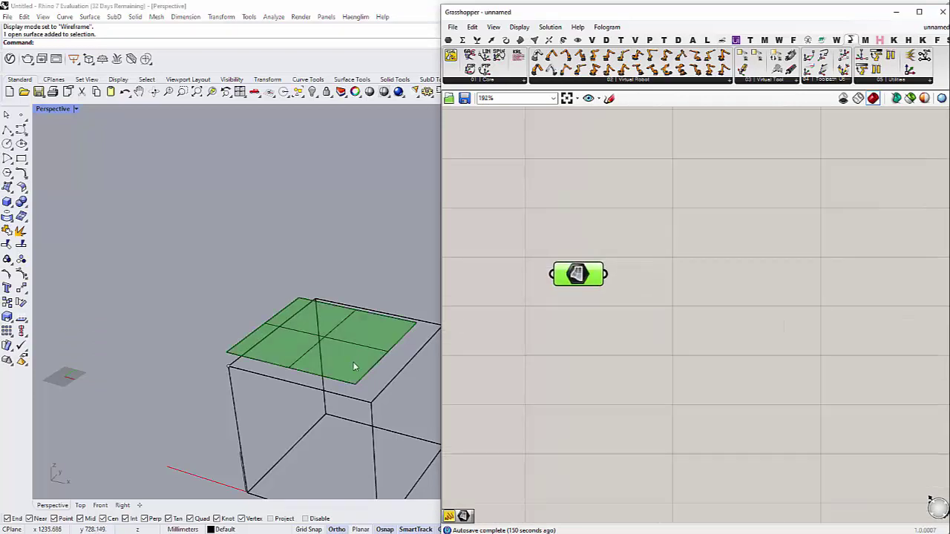
{"action": "scroll", "coordinate": [356, 368], "scroll_direction": "up", "scroll_amount": 2}
{"action": "scroll", "coordinate": [359, 370], "scroll_direction": "down", "scroll_amount": 2}
{"action": "right_click_drag", "start_coordinate": [248, 314], "coordinate": [245, 361]}
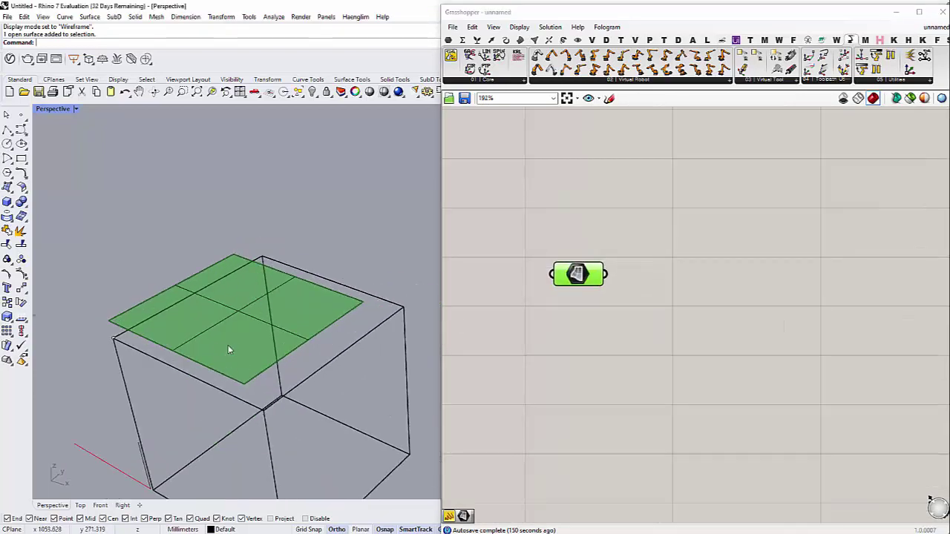
Model a box between opposite corners of the referenced surface, about 60 mm high, reaching down to the large box's top
{"action": "left_click", "coordinate": [183, 369]}
{"action": "left_click", "coordinate": [128, 253]}
{"action": "right_click_drag", "start_coordinate": [189, 413], "coordinate": [176, 400]}
{"action": "right_click_drag", "start_coordinate": [234, 393], "coordinate": [219, 411]}
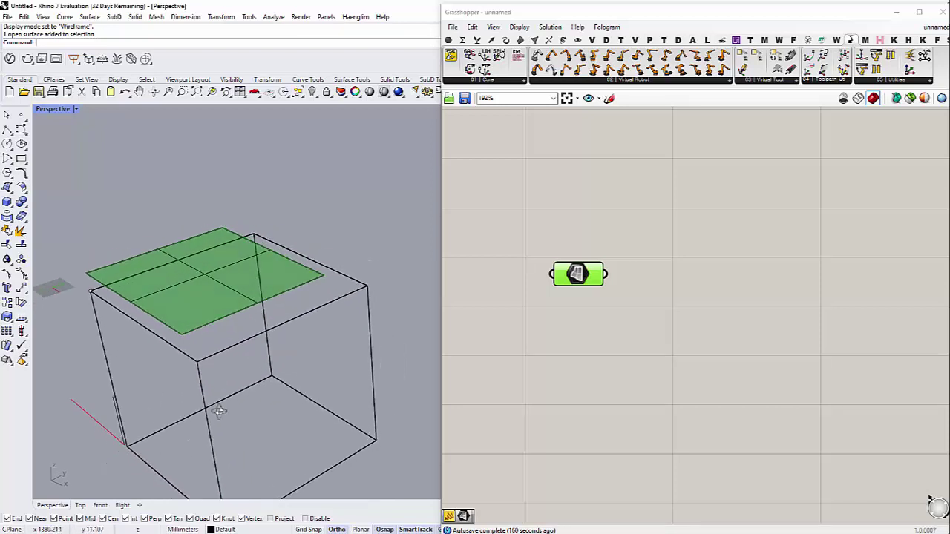
{"action": "right_click_drag", "start_coordinate": [146, 311], "coordinate": [156, 317]}
{"action": "right_click_drag", "start_coordinate": [239, 364], "coordinate": [229, 337]}
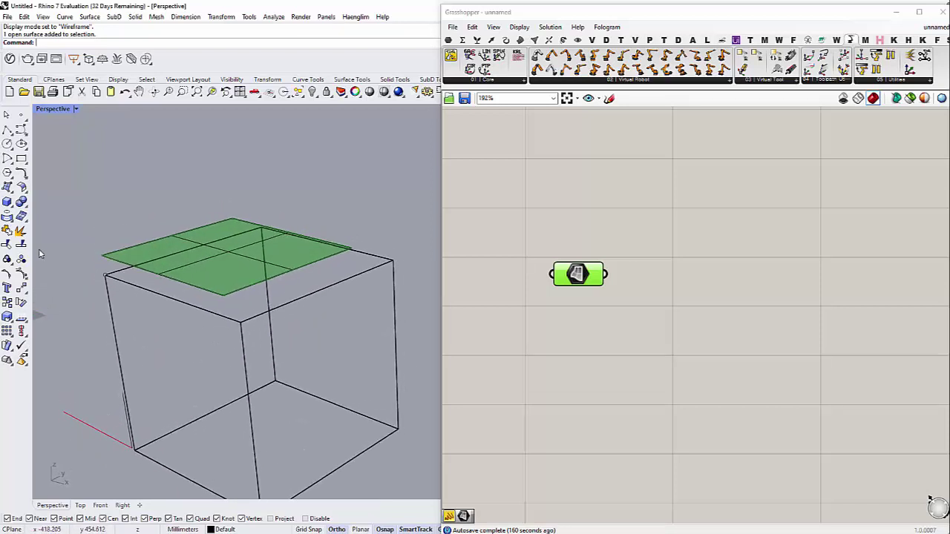
{"action": "left_click", "coordinate": [104, 257]}
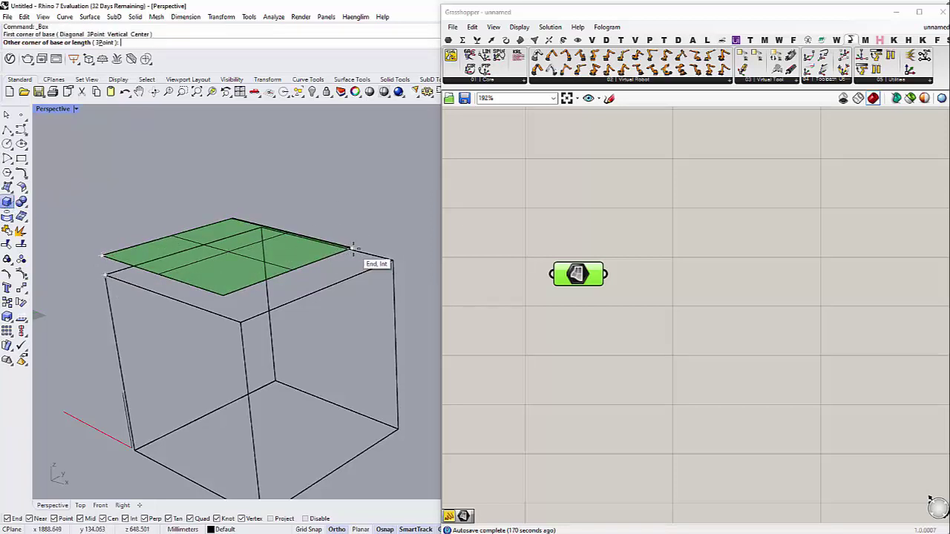
{"action": "left_click", "coordinate": [353, 249]}
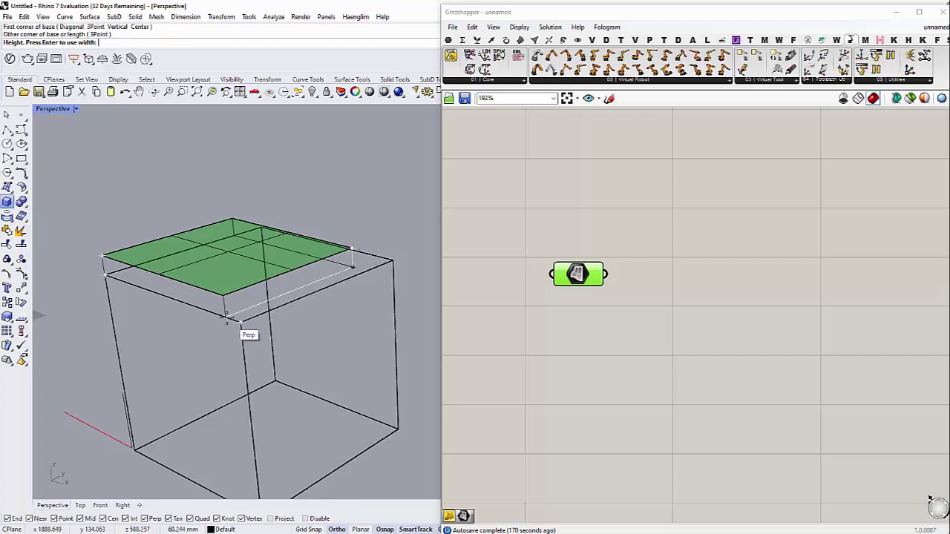
{"action": "left_click", "coordinate": [109, 279]}
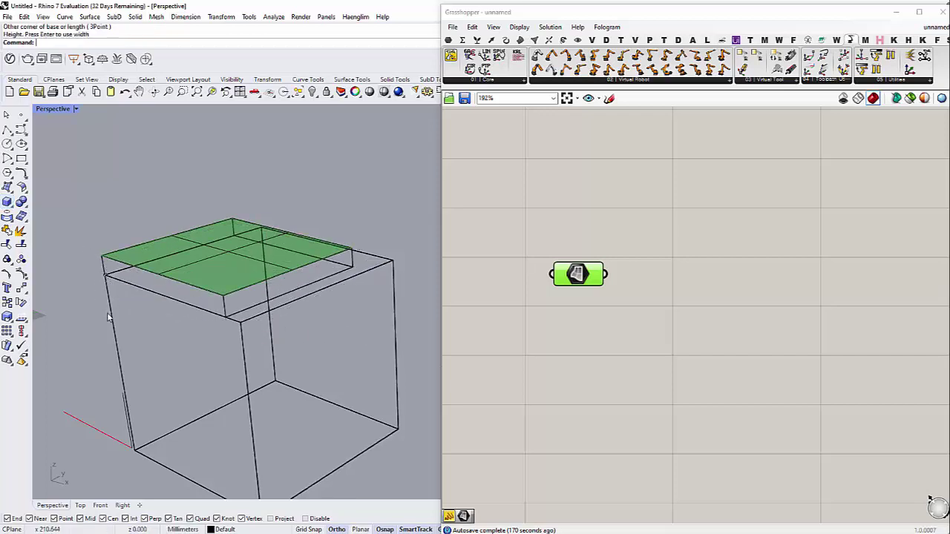
Inspect the new slab on the large box in Shaded display and return the Perspective view to Wireframe
{"action": "right_click_drag", "start_coordinate": [109, 287], "coordinate": [113, 297]}
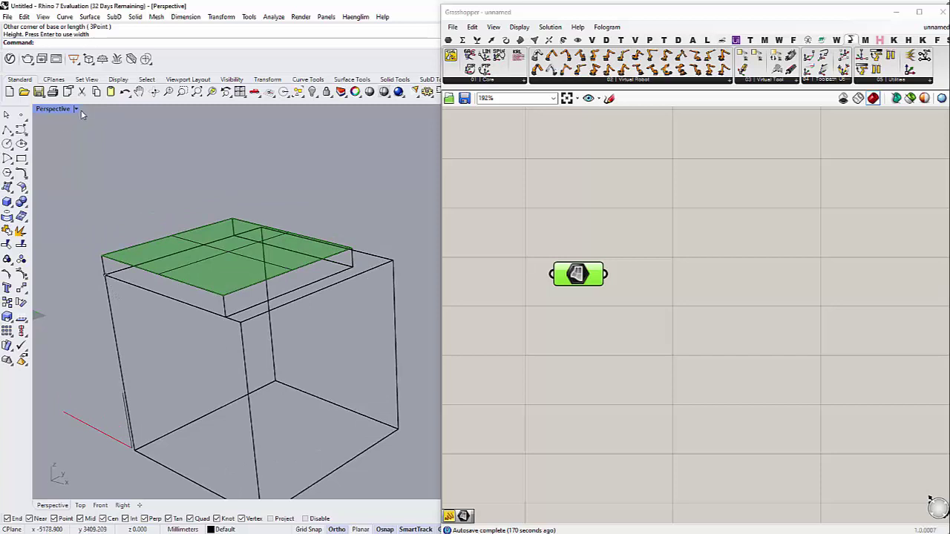
{"action": "left_click", "coordinate": [77, 110]}
{"action": "left_click", "coordinate": [64, 155]}
{"action": "right_click_drag", "start_coordinate": [120, 239], "coordinate": [111, 287]}
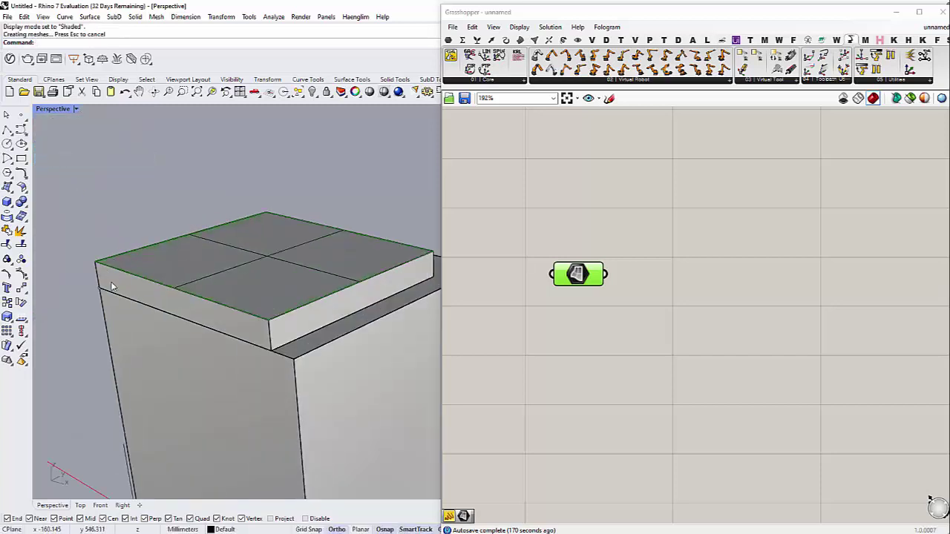
{"action": "left_click", "coordinate": [111, 286]}
{"action": "left_click", "coordinate": [188, 198]}
{"action": "left_click", "coordinate": [76, 110]}
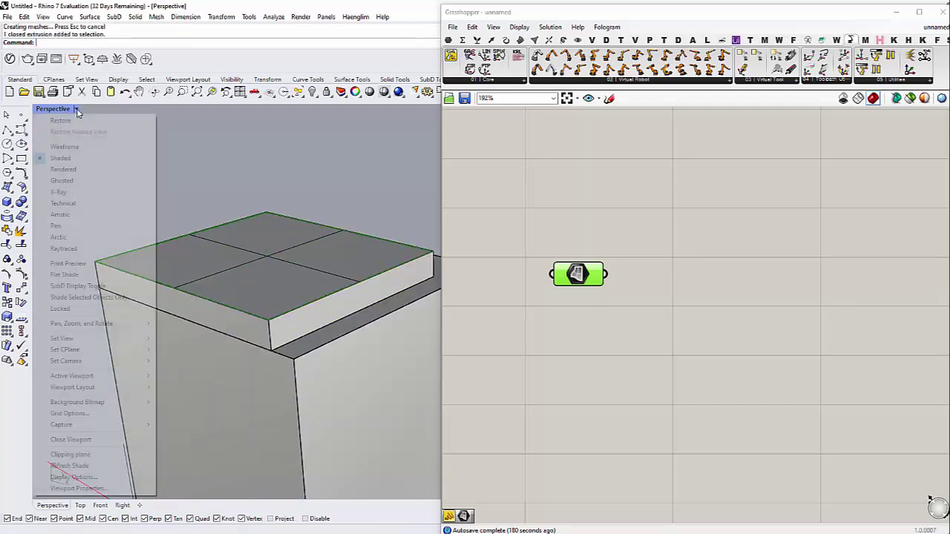
{"action": "left_click", "coordinate": [63, 146]}
{"action": "right_click_drag", "start_coordinate": [113, 201], "coordinate": [211, 274]}
{"action": "left_click", "coordinate": [573, 364]}
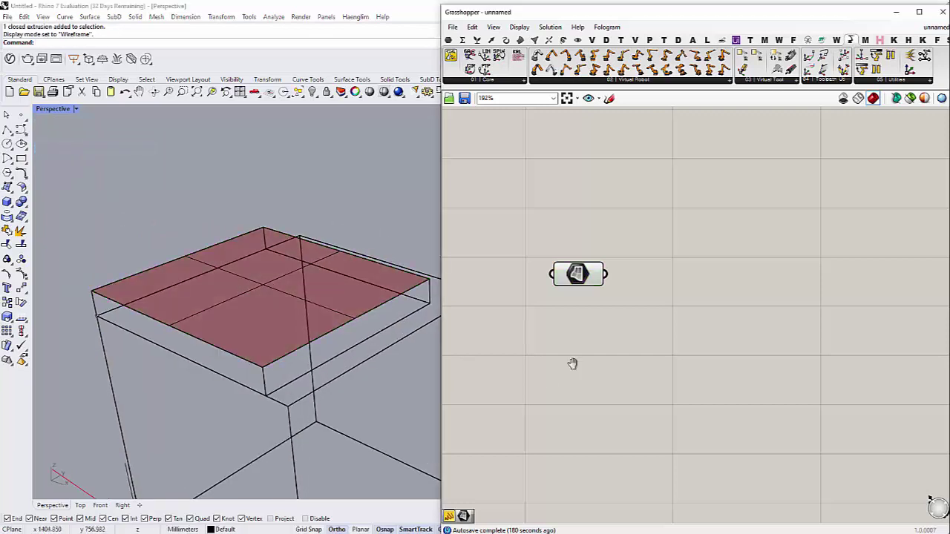
{"action": "scroll", "coordinate": [572, 364], "scroll_direction": "up", "scroll_amount": 3}
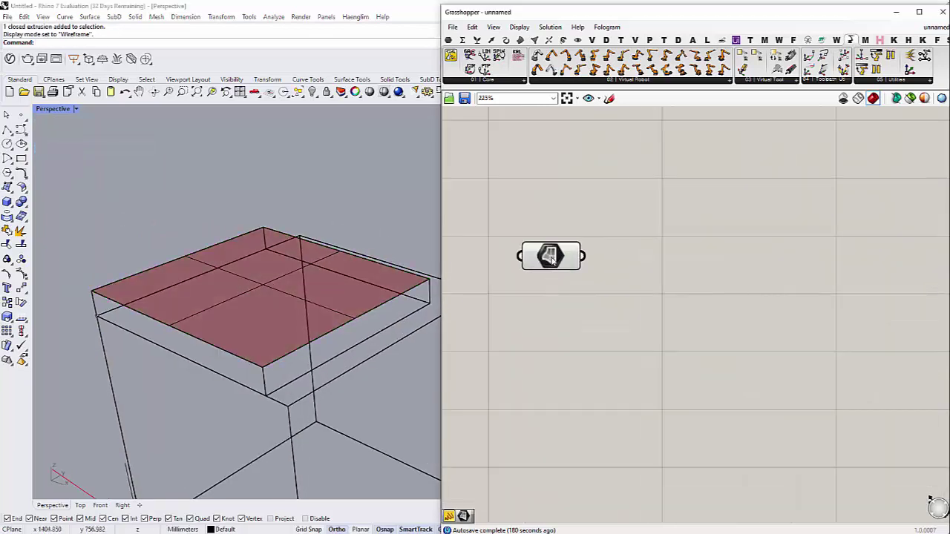
{"action": "left_click_drag", "start_coordinate": [551, 260], "coordinate": [553, 267]}
{"action": "left_click", "coordinate": [547, 364]}
{"action": "right_click_drag", "start_coordinate": [519, 375], "coordinate": [512, 352]}
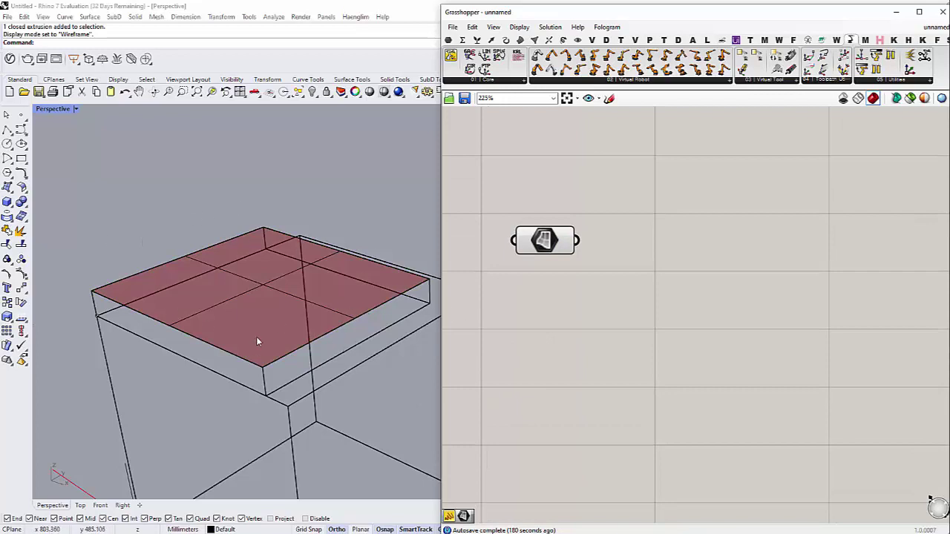
{"action": "type", "text": "4View"}
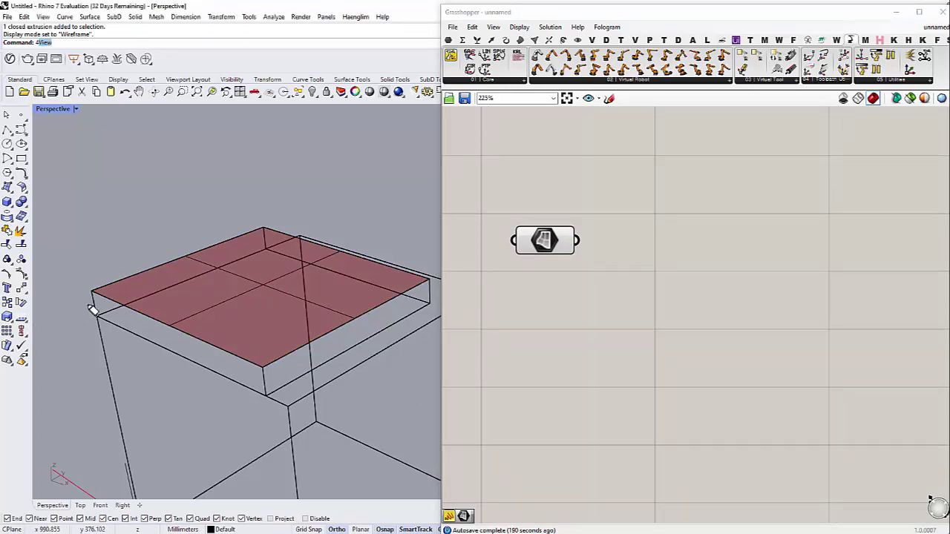
{"action": "left_click_drag", "start_coordinate": [115, 295], "coordinate": [227, 251]}
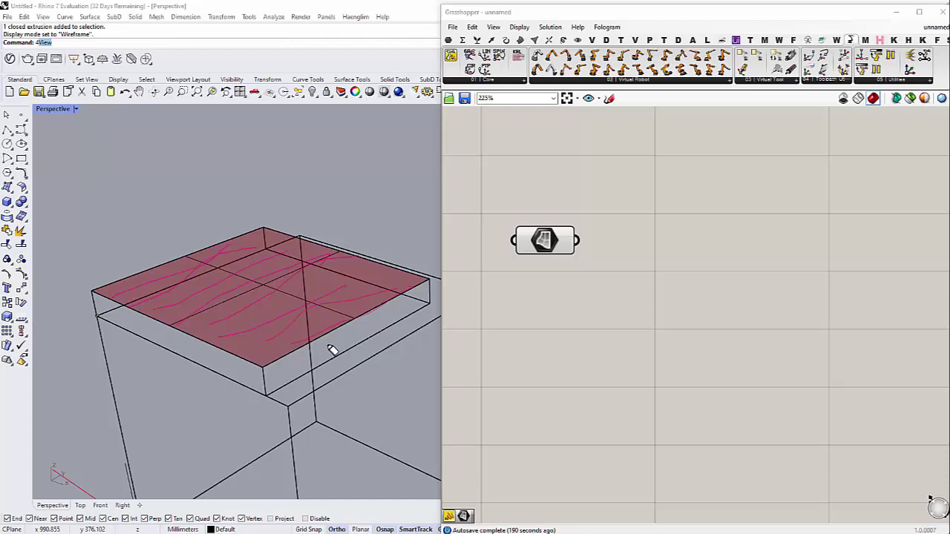
{"action": "mouse_move", "coordinate": [308, 332]}
{"action": "right_mouse_down"}
{"action": "mouse_move", "coordinate": [255, 261]}
{"action": "mouse_move", "coordinate": [261, 267]}
{"action": "right_mouse_up"}
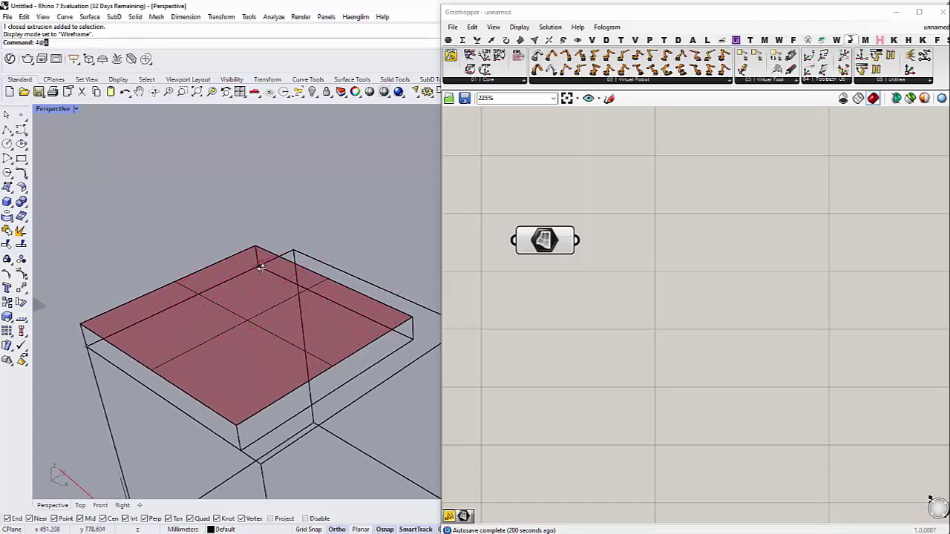
{"action": "right_click_drag", "start_coordinate": [513, 270], "coordinate": [524, 284]}
{"action": "scroll", "coordinate": [524, 284], "scroll_direction": "down", "scroll_amount": 1}
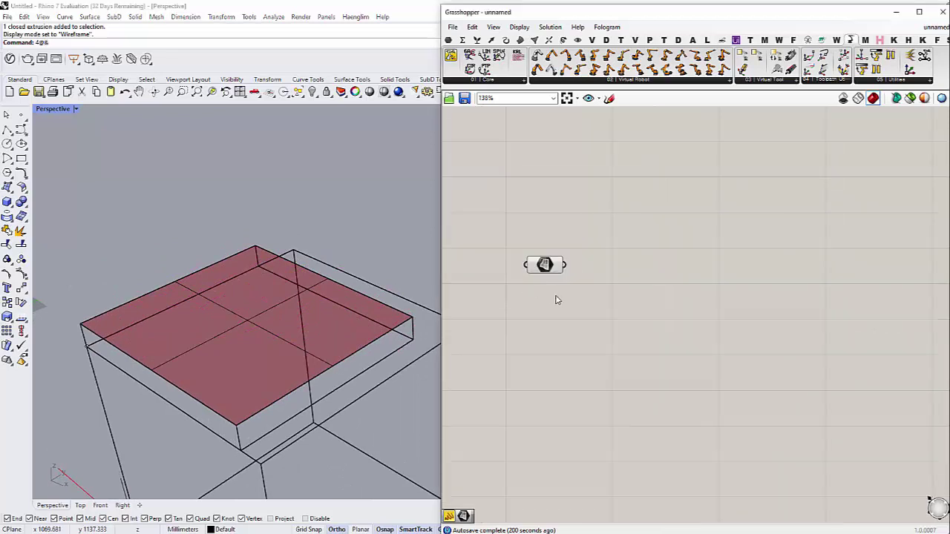
Add the Brep/Mesh Contour component beside the Surface parameter and show where it sits among the Grasshopper components
{"action": "left_click", "coordinate": [553, 241]}
{"action": "double_click", "coordinate": [637, 245]}
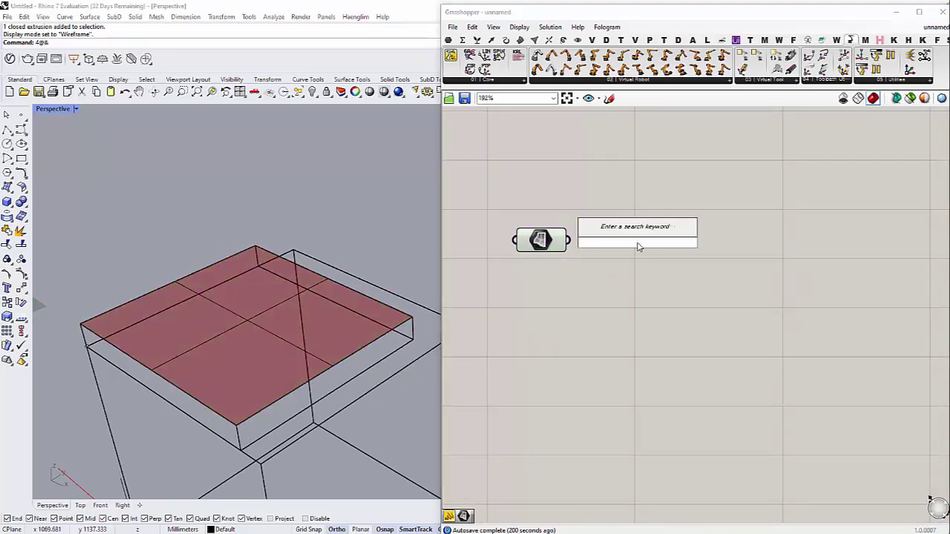
{"action": "type", "text": "conto"}
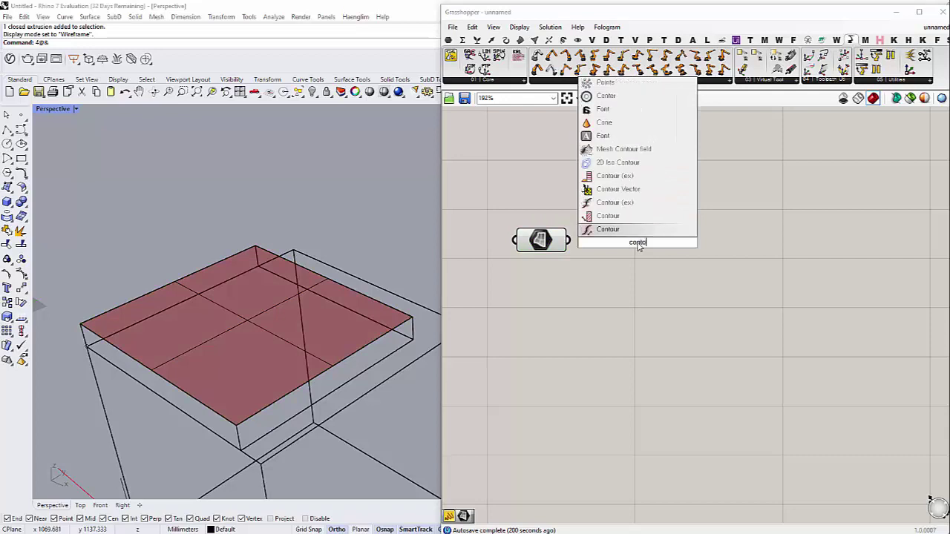
{"action": "key", "text": "Return"}
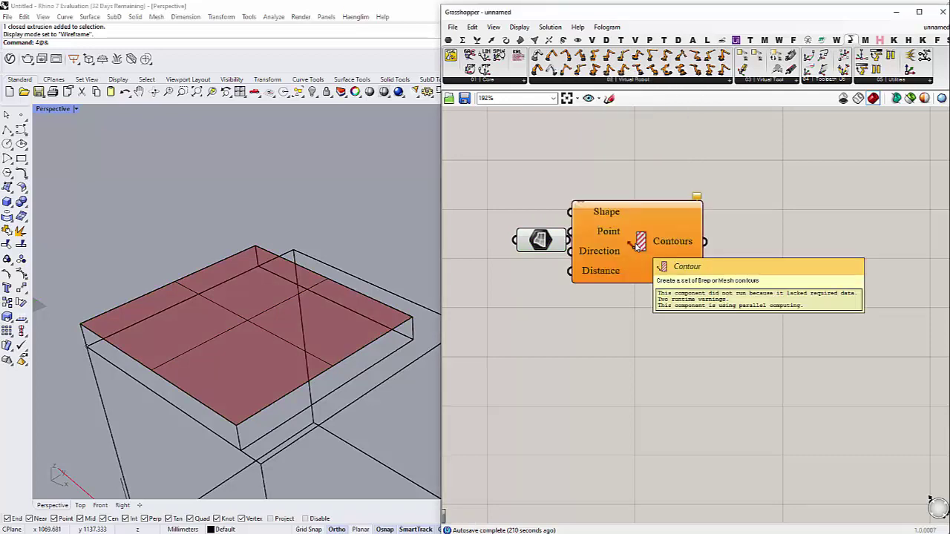
{"action": "left_click_drag", "start_coordinate": [630, 250], "coordinate": [699, 266]}
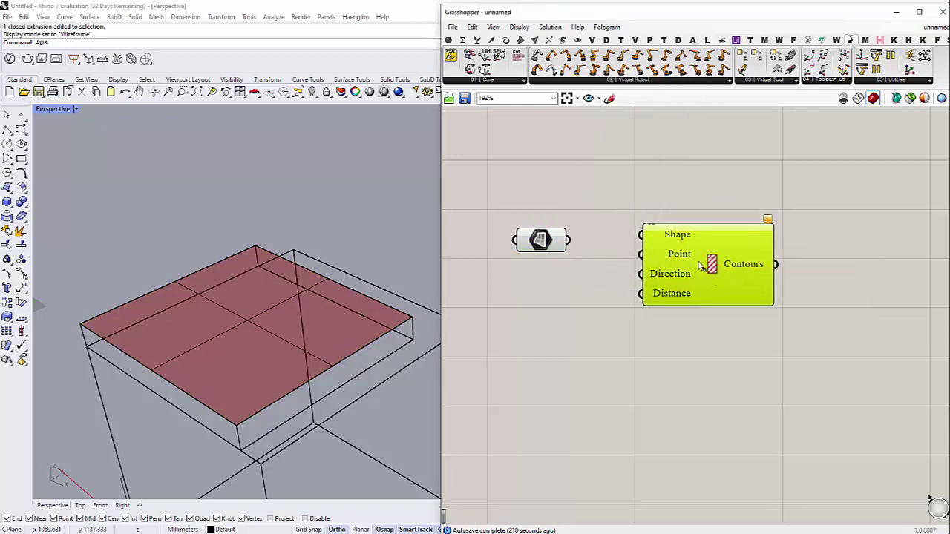
{"action": "left_click", "coordinate": [696, 266], "text": "ctrl+alt"}
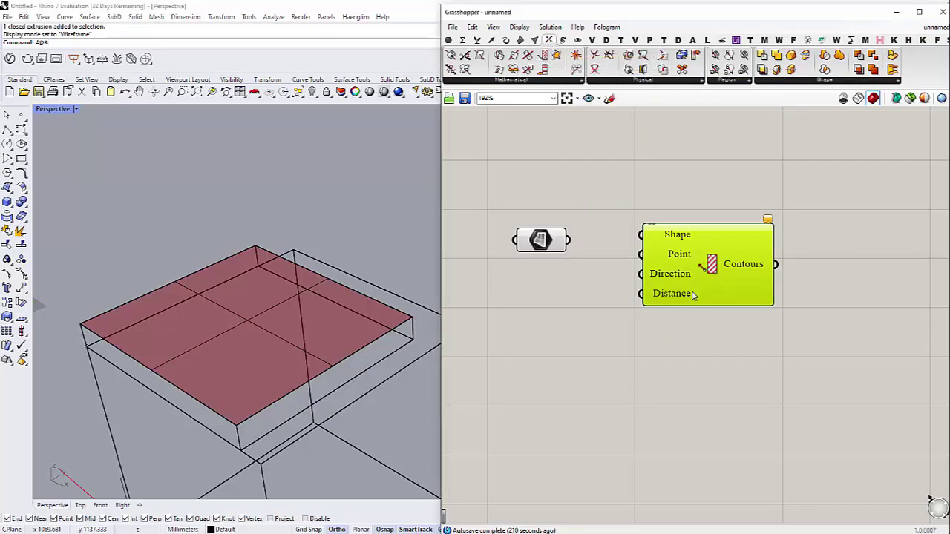
Connect the Surface parameter to the Contour component's Shape input and leave some space between the two
{"action": "left_click", "coordinate": [592, 323]}
{"action": "right_click_drag", "start_coordinate": [599, 291], "coordinate": [601, 278]}
{"action": "left_click_drag", "start_coordinate": [570, 228], "coordinate": [644, 223]}
{"action": "left_click_drag", "start_coordinate": [703, 266], "coordinate": [697, 271]}
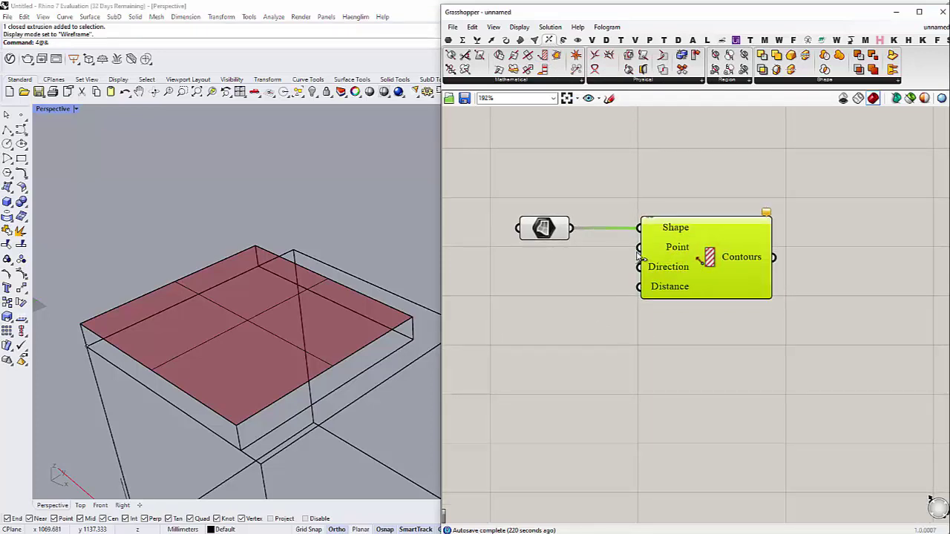
{"action": "left_click_drag", "start_coordinate": [543, 234], "coordinate": [547, 234]}
{"action": "left_click", "coordinate": [598, 280]}
{"action": "right_click_drag", "start_coordinate": [599, 281], "coordinate": [588, 278]}
{"action": "left_click_drag", "start_coordinate": [689, 261], "coordinate": [706, 264]}
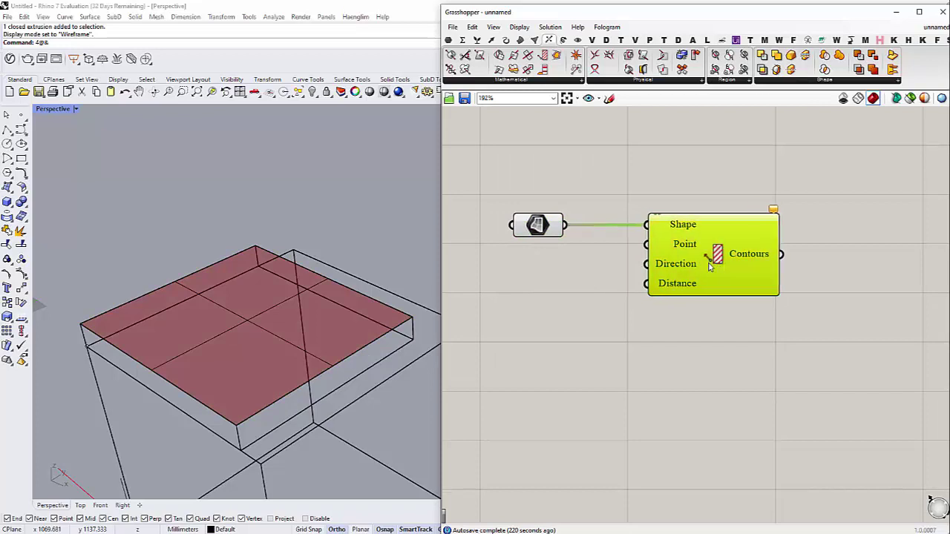
{"action": "left_click", "coordinate": [603, 324]}
{"action": "right_click_drag", "start_coordinate": [601, 313], "coordinate": [619, 314]}
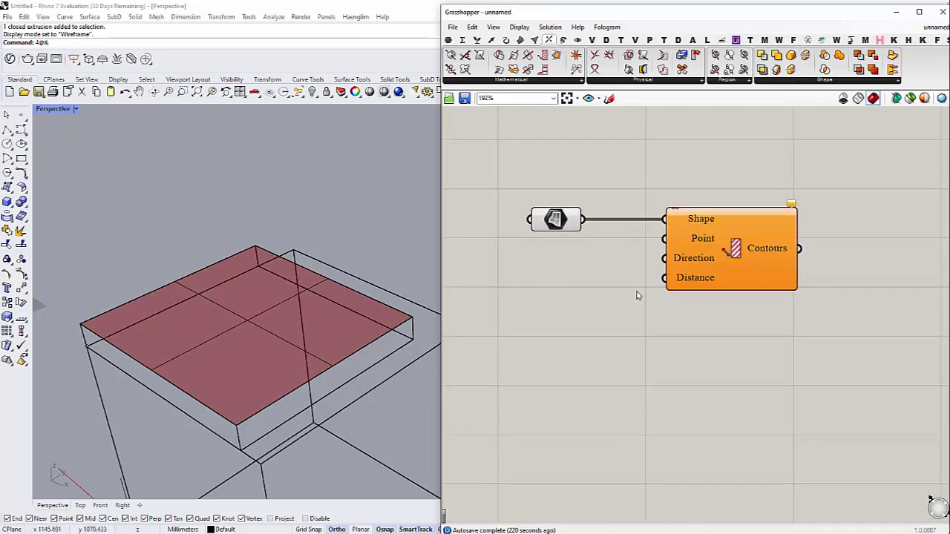
Add a Unit X vector component below the Surface parameter and wire its output to the Contour component's Point input
{"action": "double_click", "coordinate": [593, 276]}
{"action": "type", "text": "x"}
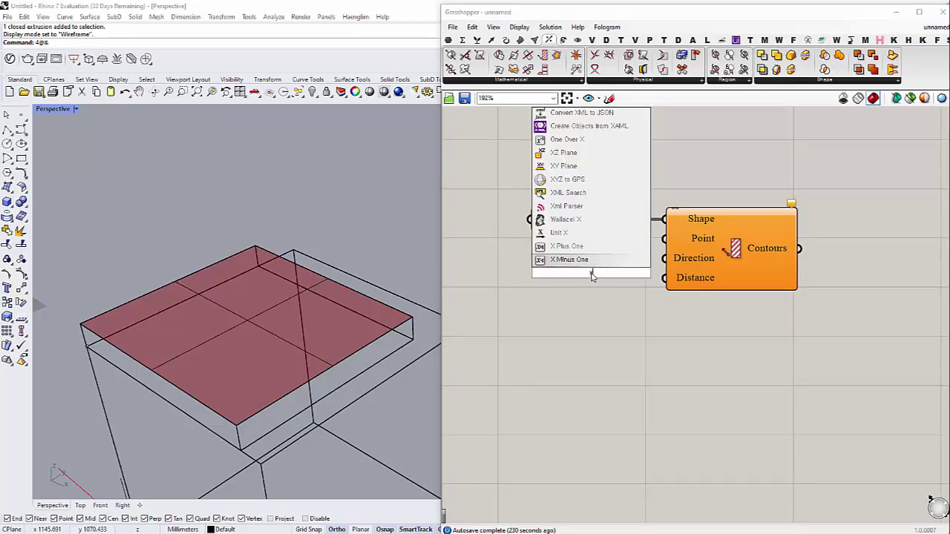
{"action": "key", "text": "Up"}
{"action": "key", "text": "Up"}
{"action": "key", "text": "Return"}
{"action": "left_click_drag", "start_coordinate": [600, 274], "coordinate": [579, 267]}
{"action": "left_click_drag", "start_coordinate": [643, 257], "coordinate": [673, 240]}
{"action": "left_click", "coordinate": [694, 337]}
{"action": "right_click_drag", "start_coordinate": [702, 322], "coordinate": [718, 317]}
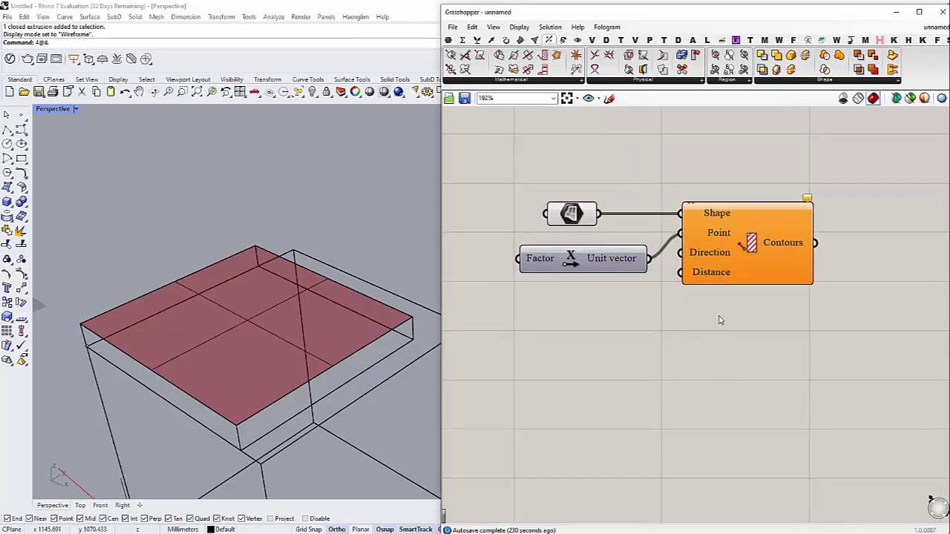
Rewire the Unit X vector from the Point input to the Contour component's Direction input and align it
{"action": "left_click_drag", "start_coordinate": [658, 259], "coordinate": [680, 233]}
{"action": "left_click_drag", "start_coordinate": [743, 169], "coordinate": [646, 251]}
{"action": "left_click", "coordinate": [696, 373]}
{"action": "mouse_move", "coordinate": [681, 377]}
{"action": "right_mouse_down"}
{"action": "mouse_move", "coordinate": [692, 413]}
{"action": "mouse_move", "coordinate": [685, 366]}
{"action": "right_mouse_up"}
{"action": "left_click_drag", "start_coordinate": [673, 259], "coordinate": [676, 252]}
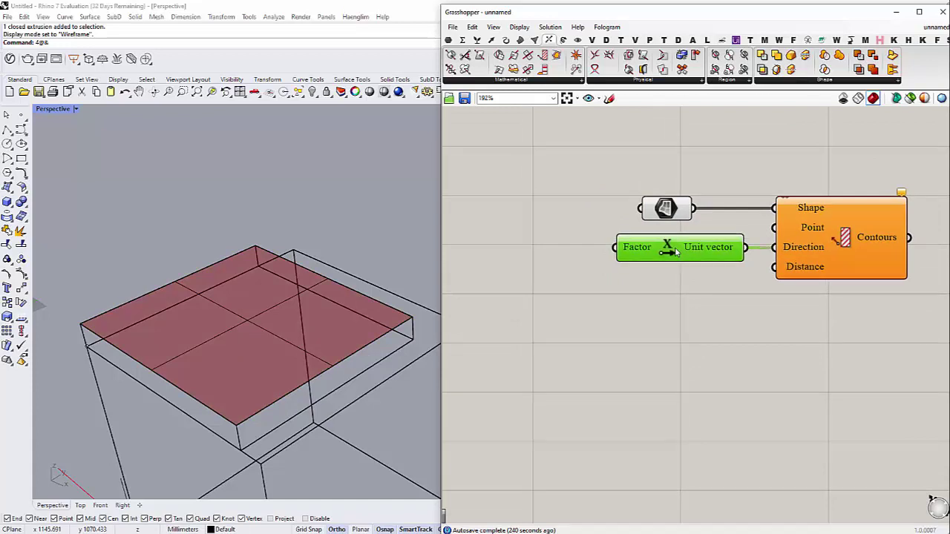
Create a number slider set to 20 and connect it to the Contour component's Distance input
{"action": "double_click", "coordinate": [569, 289]}
{"action": "type", "text": "20"}
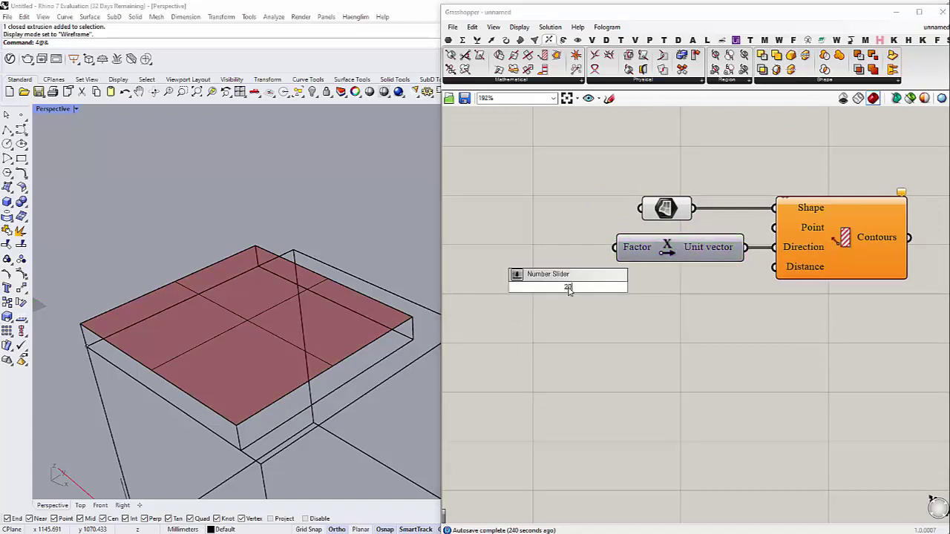
{"action": "key", "text": "Return"}
{"action": "left_click_drag", "start_coordinate": [667, 287], "coordinate": [775, 268]}
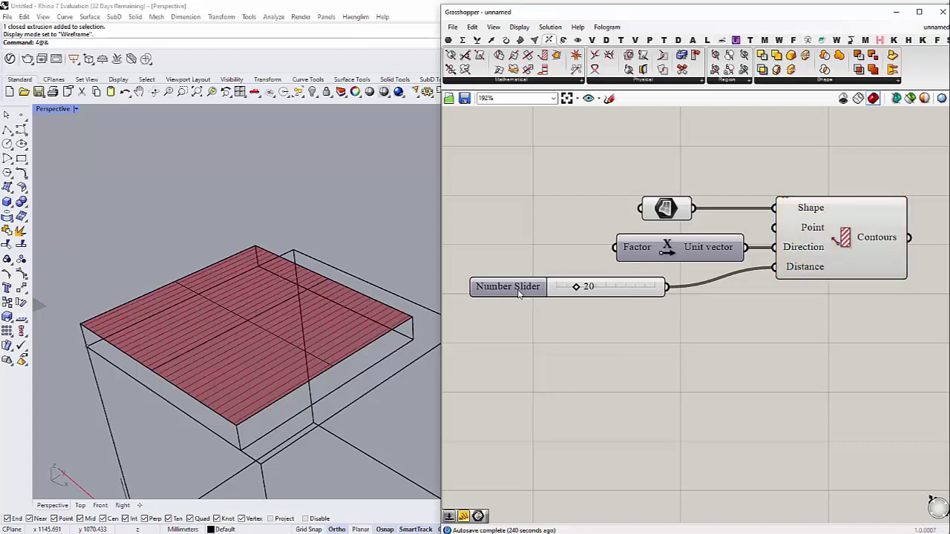
{"action": "mouse_move", "coordinate": [512, 296]}
{"action": "left_mouse_down"}
{"action": "mouse_move", "coordinate": [531, 297]}
{"action": "mouse_move", "coordinate": [516, 308]}
{"action": "left_mouse_up"}
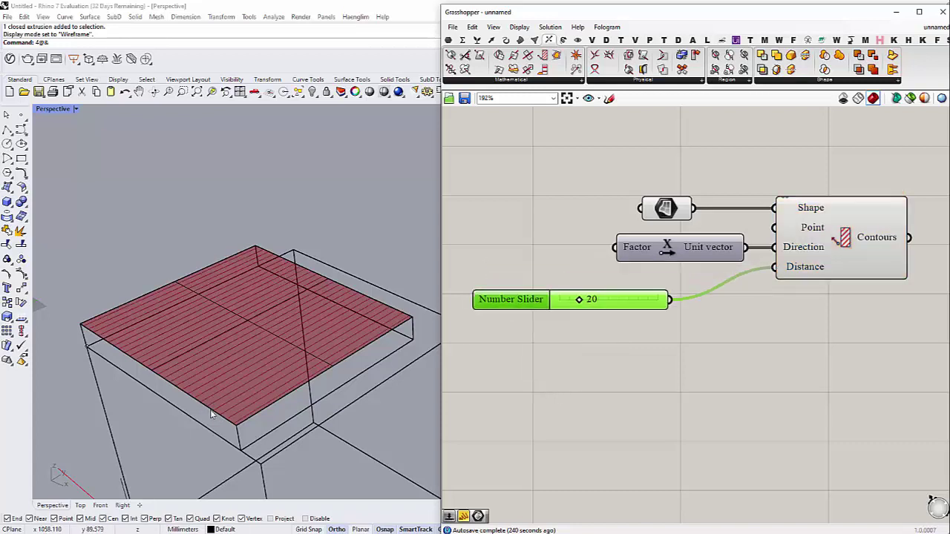
Inspect the contour lines on the slab in the Perspective view and move the number slider closer to the Contour component
{"action": "scroll", "coordinate": [222, 424], "scroll_direction": "up", "scroll_amount": 2}
{"action": "scroll", "coordinate": [235, 431], "scroll_direction": "down", "scroll_amount": 2}
{"action": "right_click_drag", "start_coordinate": [304, 440], "coordinate": [289, 427]}
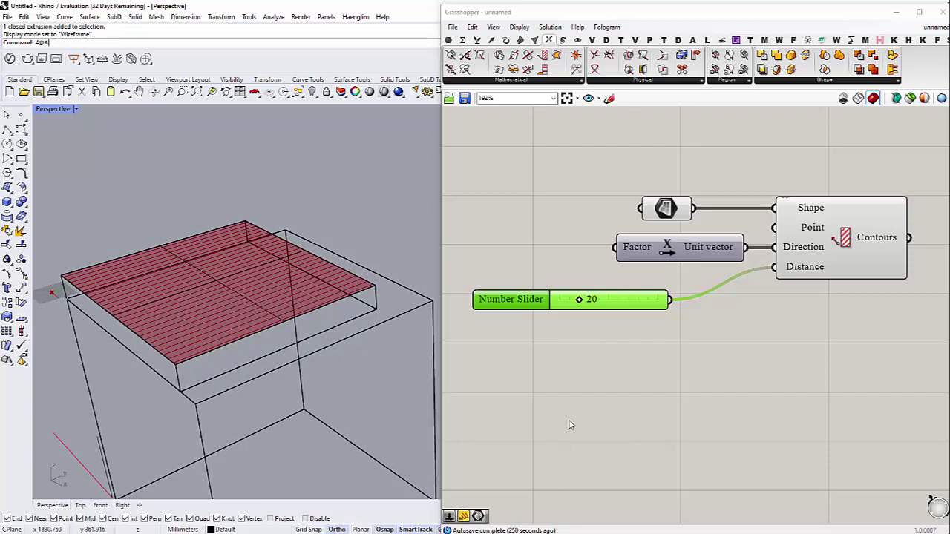
{"action": "right_click_drag", "start_coordinate": [569, 423], "coordinate": [574, 433]}
{"action": "scroll", "coordinate": [255, 369], "scroll_direction": "up", "scroll_amount": 1}
{"action": "scroll", "coordinate": [655, 372], "scroll_direction": "down", "scroll_amount": 2}
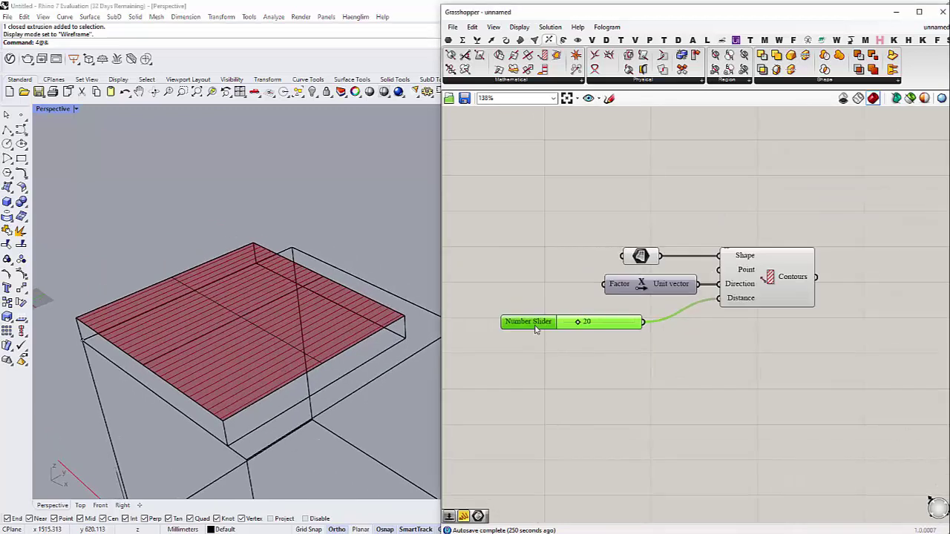
{"action": "left_click_drag", "start_coordinate": [535, 329], "coordinate": [564, 322]}
{"action": "left_click", "coordinate": [628, 349]}
Add a Curve parameter after the Contour component and connect the Contours output to it
{"action": "right_click_drag", "start_coordinate": [678, 366], "coordinate": [626, 356]}
{"action": "right_click_drag", "start_coordinate": [677, 334], "coordinate": [639, 349]}
{"action": "scroll", "coordinate": [638, 350], "scroll_direction": "up", "scroll_amount": 1}
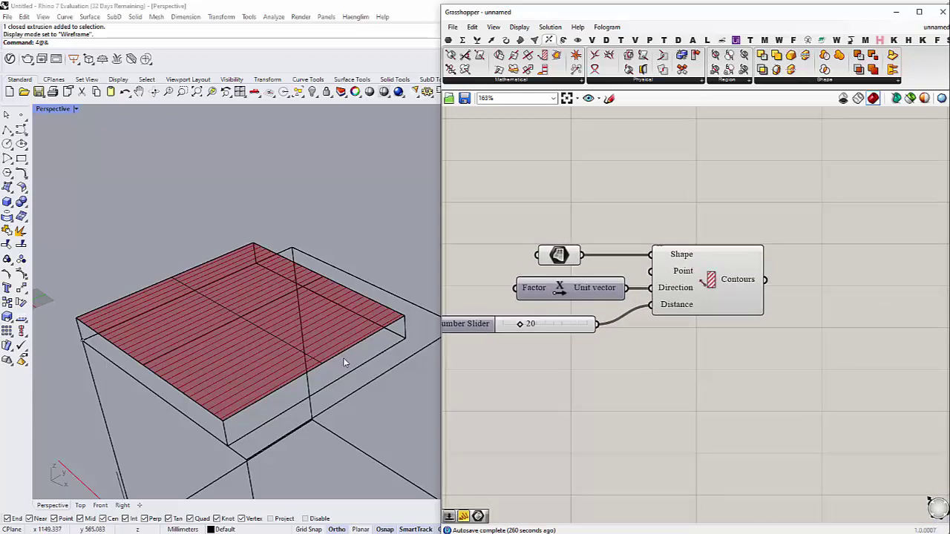
{"action": "right_click_drag", "start_coordinate": [633, 334], "coordinate": [633, 337]}
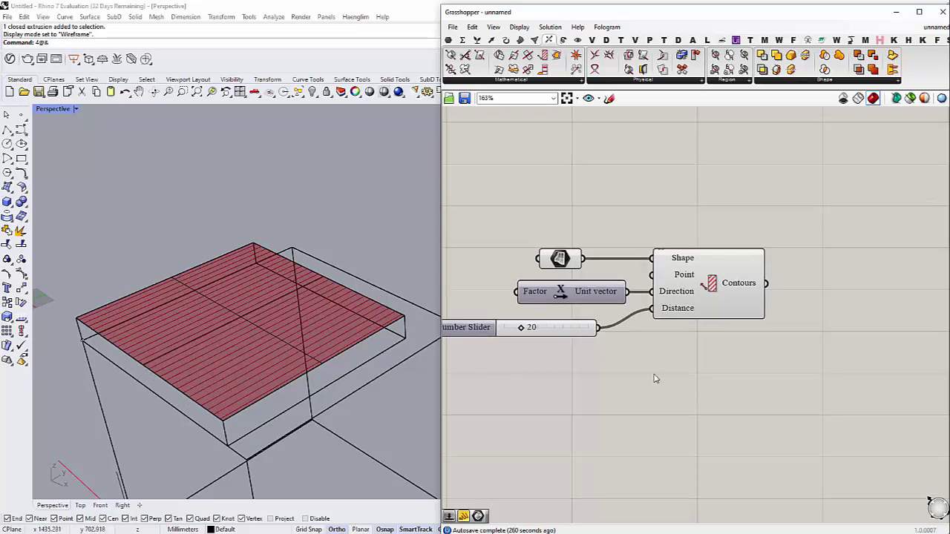
{"action": "right_click_drag", "start_coordinate": [675, 365], "coordinate": [643, 356]}
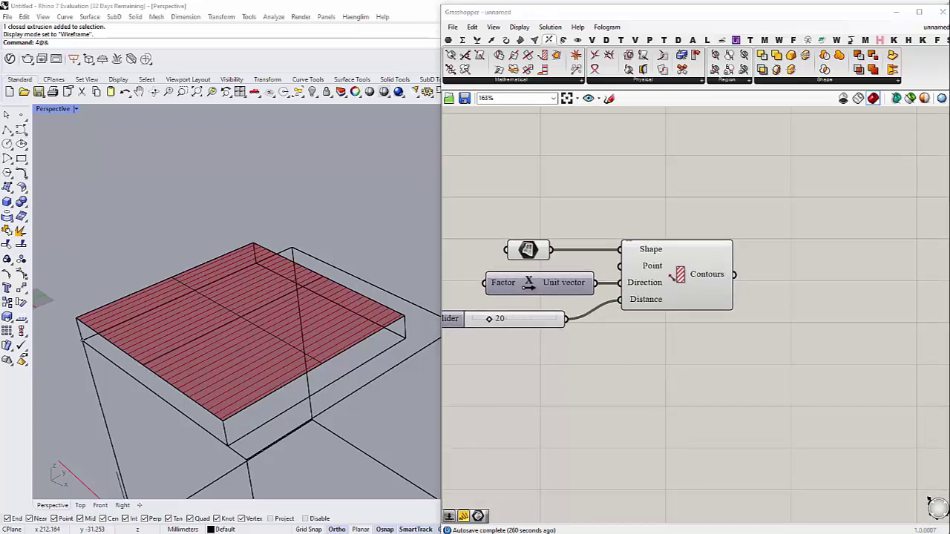
{"action": "right_click_drag", "start_coordinate": [736, 289], "coordinate": [740, 297]}
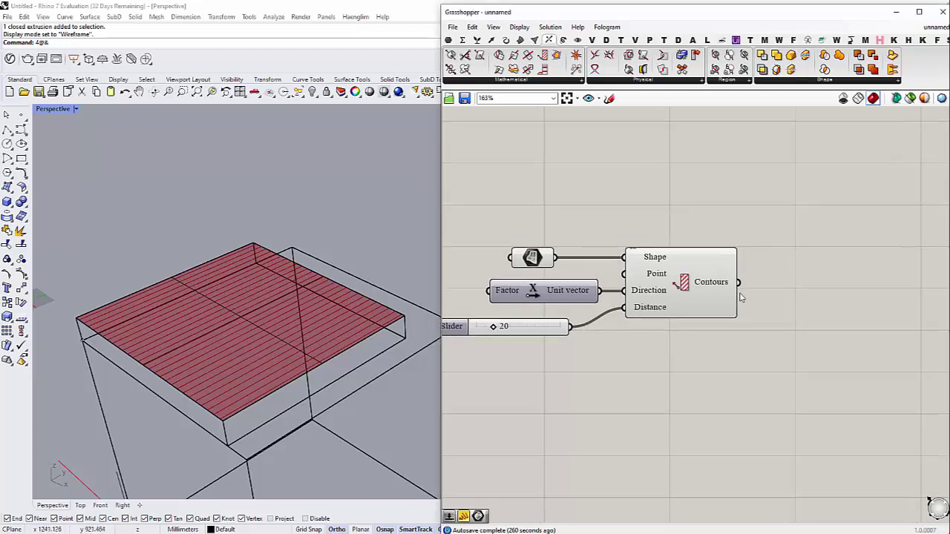
{"action": "double_click", "coordinate": [816, 282]}
{"action": "type", "text": "curves"}
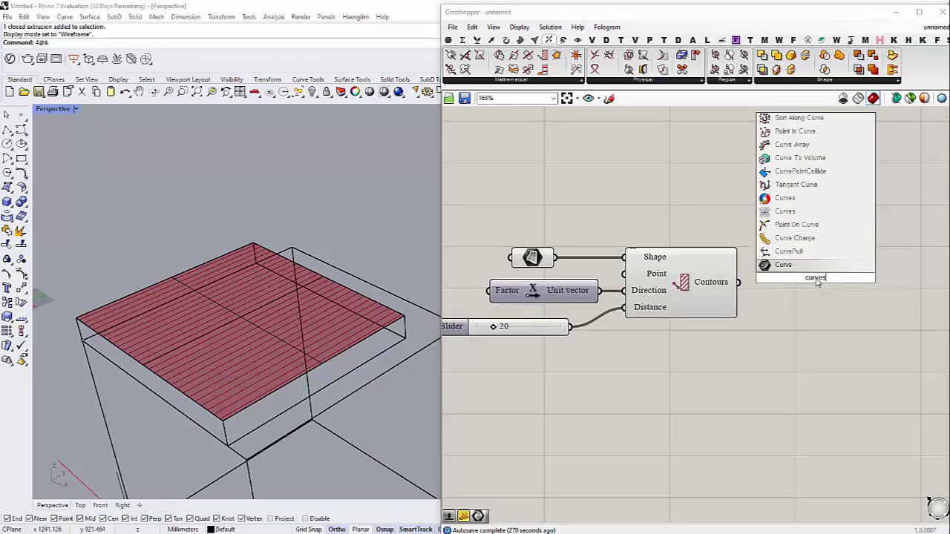
{"action": "key", "text": "Return"}
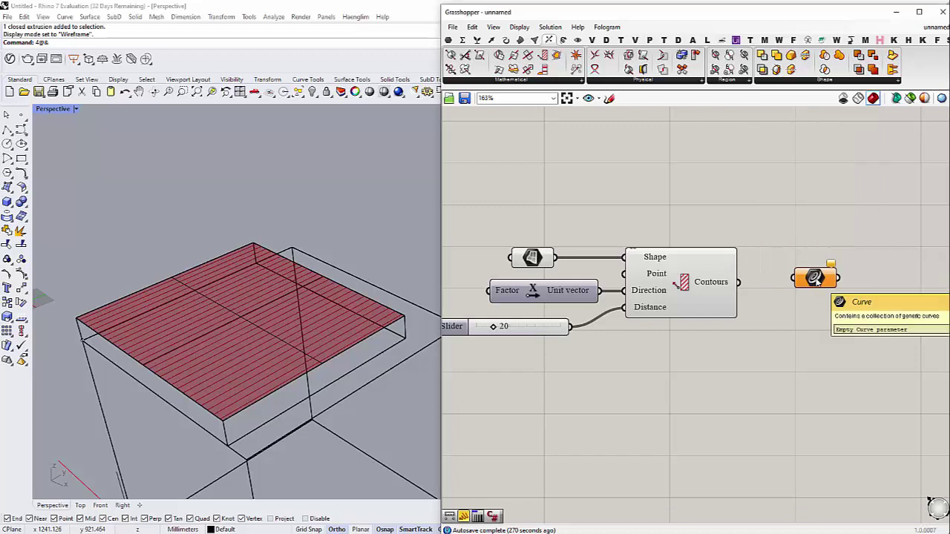
{"action": "left_click_drag", "start_coordinate": [741, 284], "coordinate": [794, 278]}
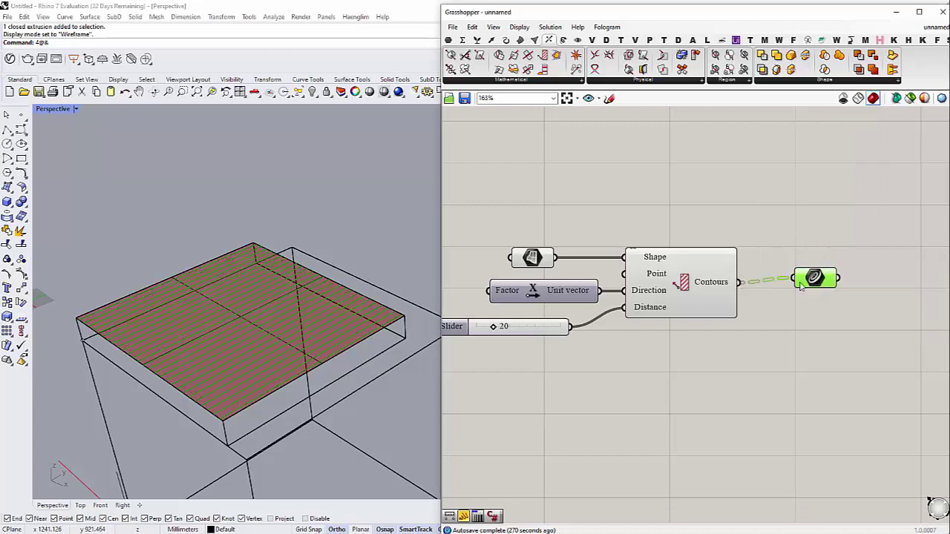
{"action": "left_click", "coordinate": [622, 404]}
Align the Curve parameter with the Contours output and inspect its highlighted curves on the slab in the Perspective view
{"action": "right_click_drag", "start_coordinate": [622, 405], "coordinate": [668, 373]}
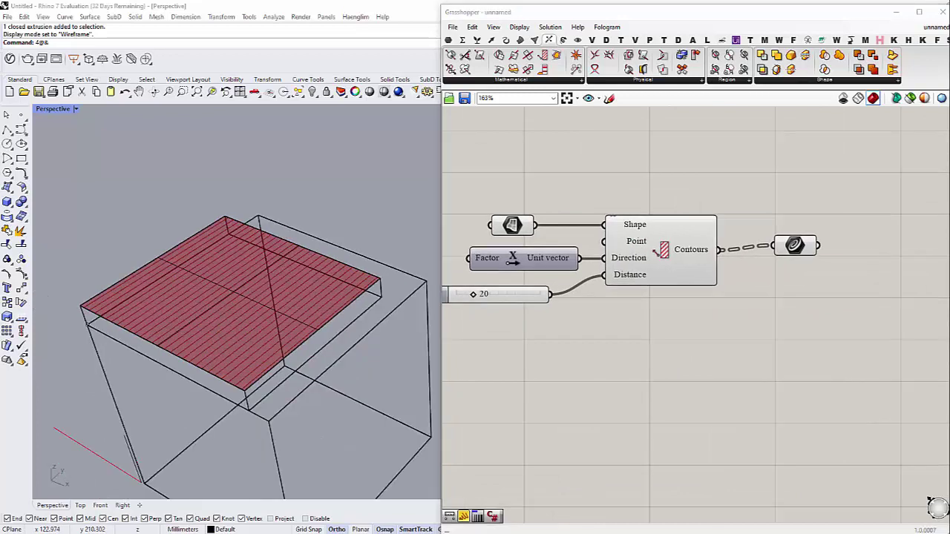
{"action": "right_click", "coordinate": [752, 384]}
{"action": "right_click_drag", "start_coordinate": [786, 270], "coordinate": [757, 277]}
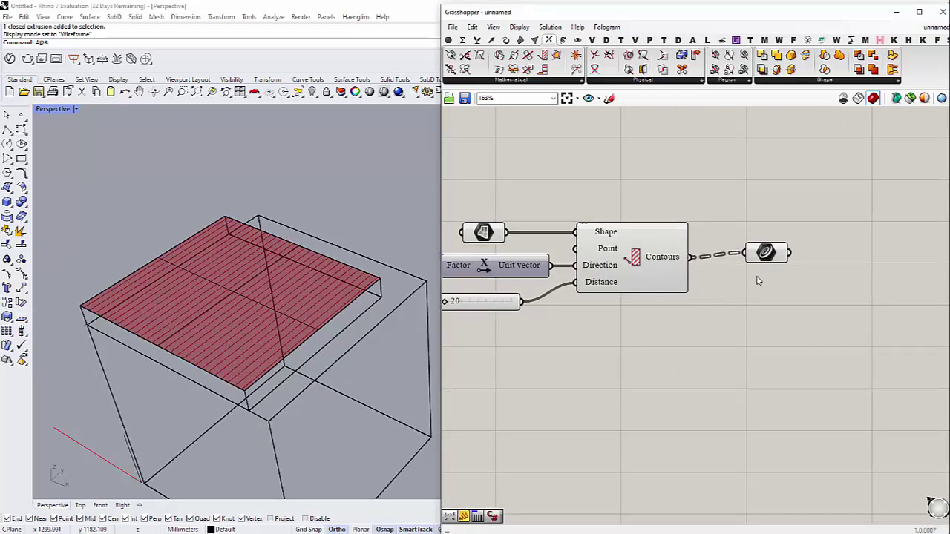
{"action": "left_click_drag", "start_coordinate": [766, 257], "coordinate": [770, 261]}
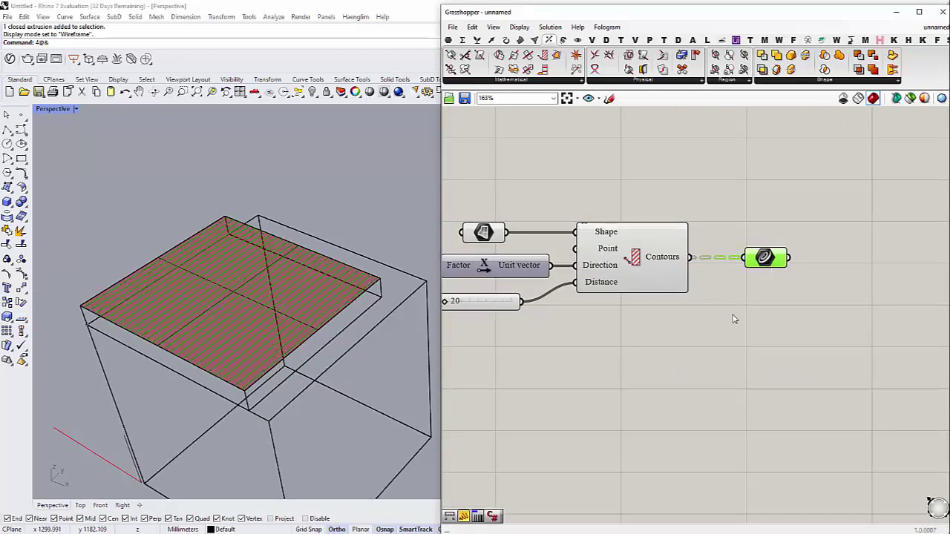
{"action": "left_click", "coordinate": [711, 341]}
{"action": "right_click_drag", "start_coordinate": [711, 341], "coordinate": [714, 327]}
{"action": "left_click", "coordinate": [768, 254]}
{"action": "scroll", "coordinate": [170, 448], "scroll_direction": "up", "scroll_amount": 3}
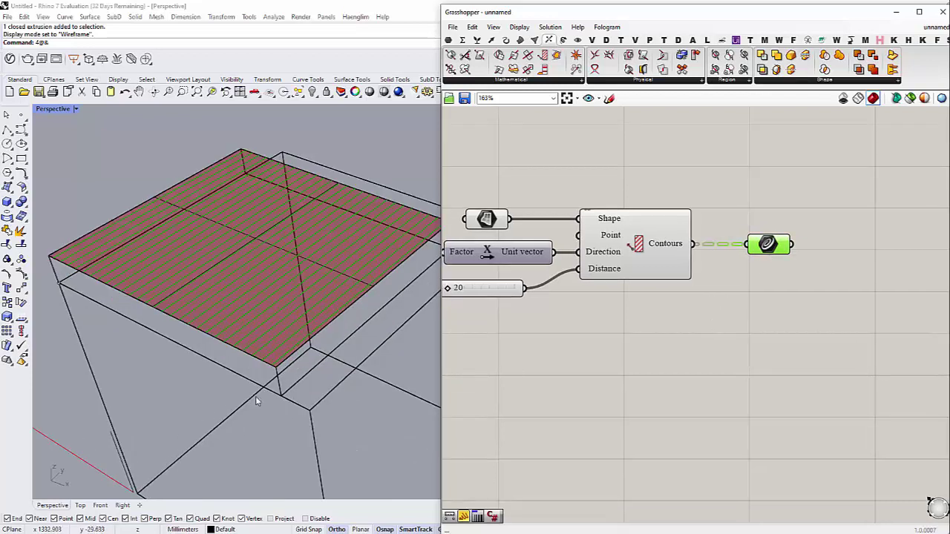
{"action": "scroll", "coordinate": [256, 401], "scroll_direction": "down", "scroll_amount": 2}
{"action": "left_click", "coordinate": [749, 378]}
{"action": "right_click_drag", "start_coordinate": [749, 378], "coordinate": [690, 367]}
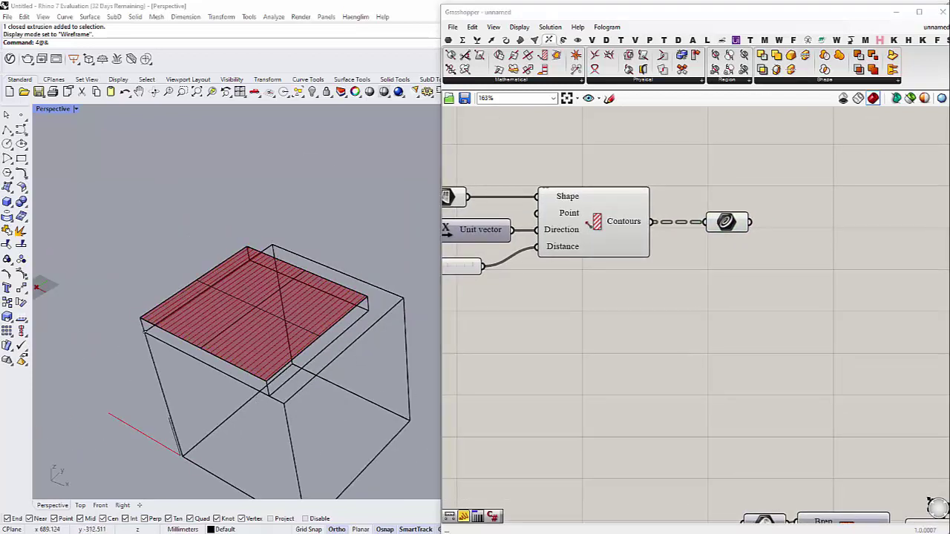
{"action": "scroll", "coordinate": [326, 299], "scroll_direction": "up", "scroll_amount": 2}
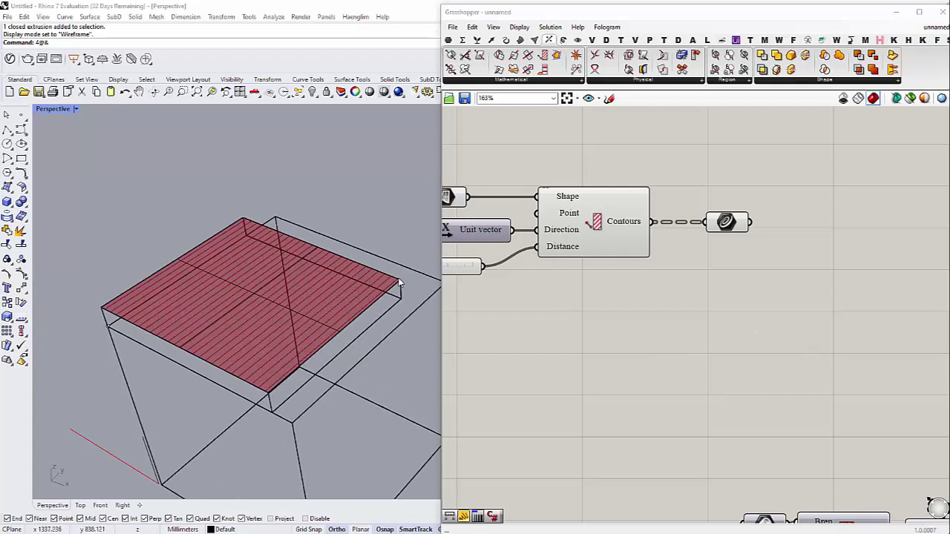
Add an Explode component, feed it from the Curve parameter, and inspect the contour end points on the slab
{"action": "right_click_drag", "start_coordinate": [749, 304], "coordinate": [691, 304]}
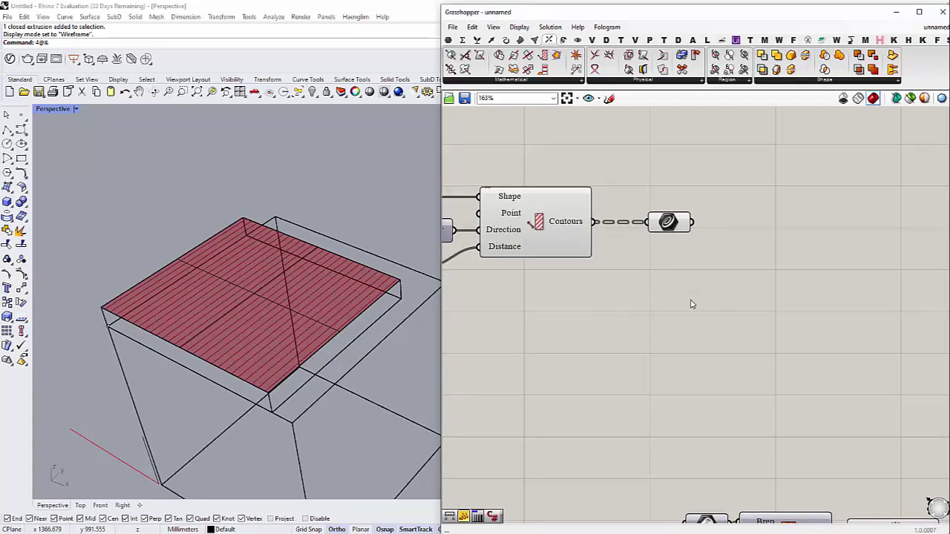
{"action": "double_click", "coordinate": [777, 266]}
{"action": "type", "text": "explode"}
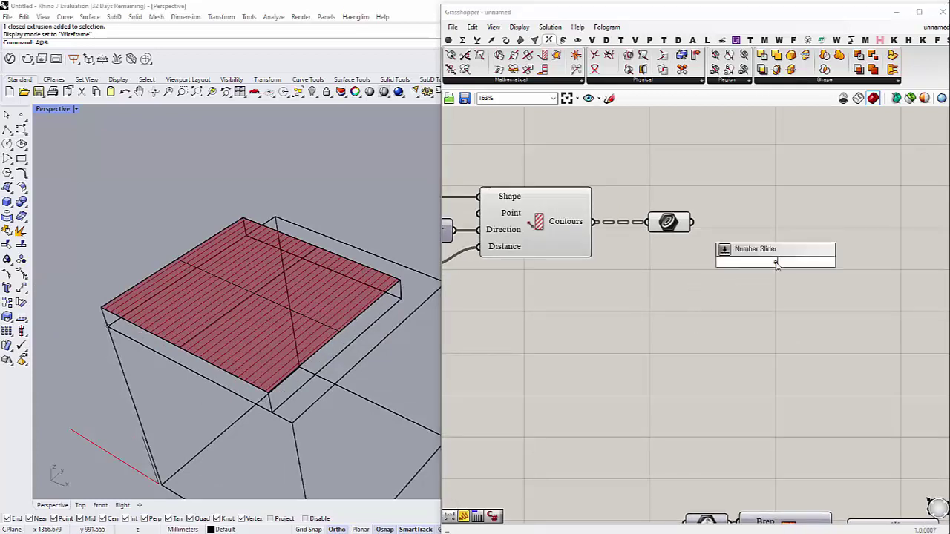
{"action": "key", "text": "Return"}
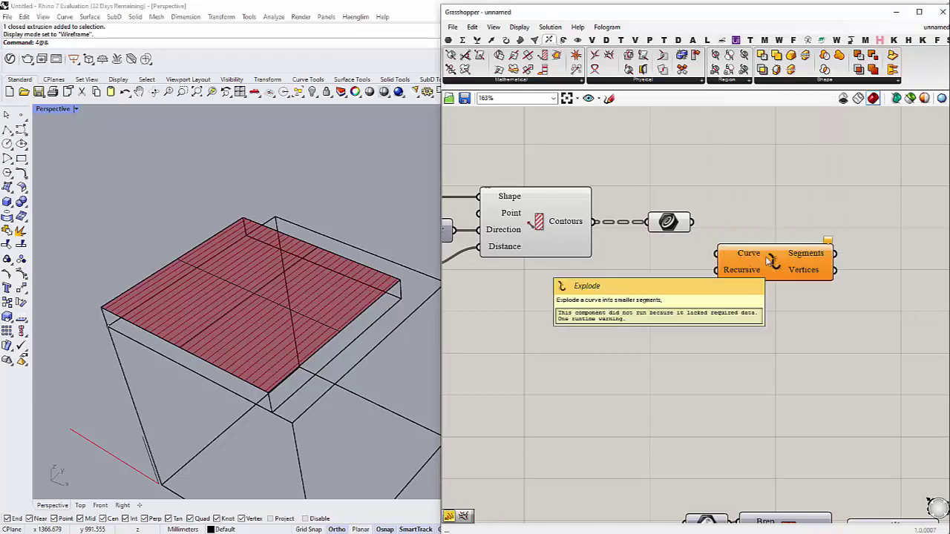
{"action": "left_click_drag", "start_coordinate": [691, 222], "coordinate": [728, 254]}
{"action": "scroll", "coordinate": [311, 385], "scroll_direction": "up", "scroll_amount": 2}
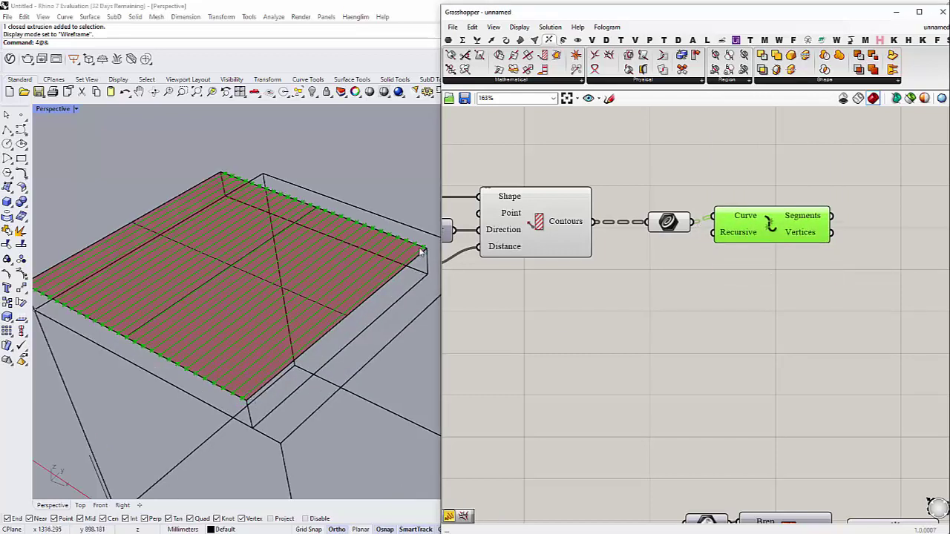
{"action": "scroll", "coordinate": [664, 297], "scroll_direction": "down", "scroll_amount": 2}
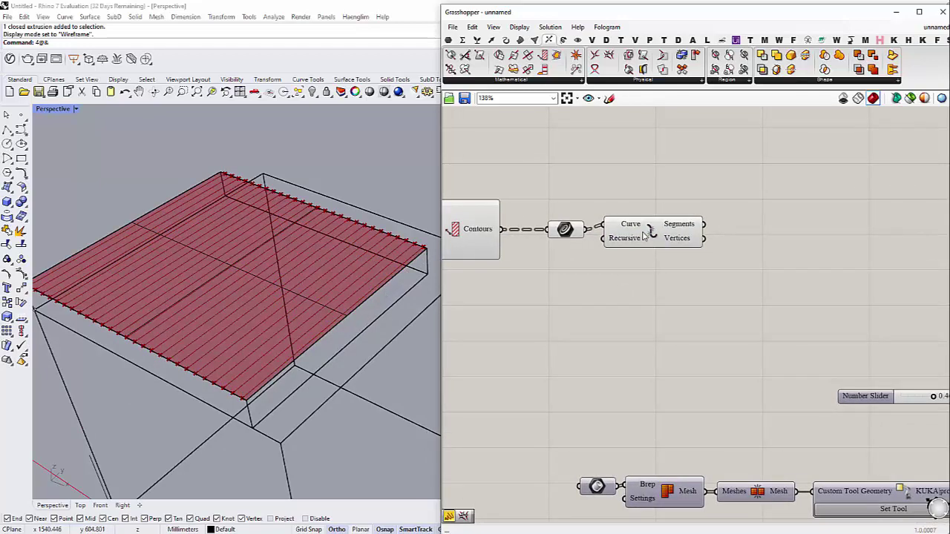
Try an End Points component fed from the Curve parameter, inspect its points on the slab, and delete it
{"action": "double_click", "coordinate": [612, 274]}
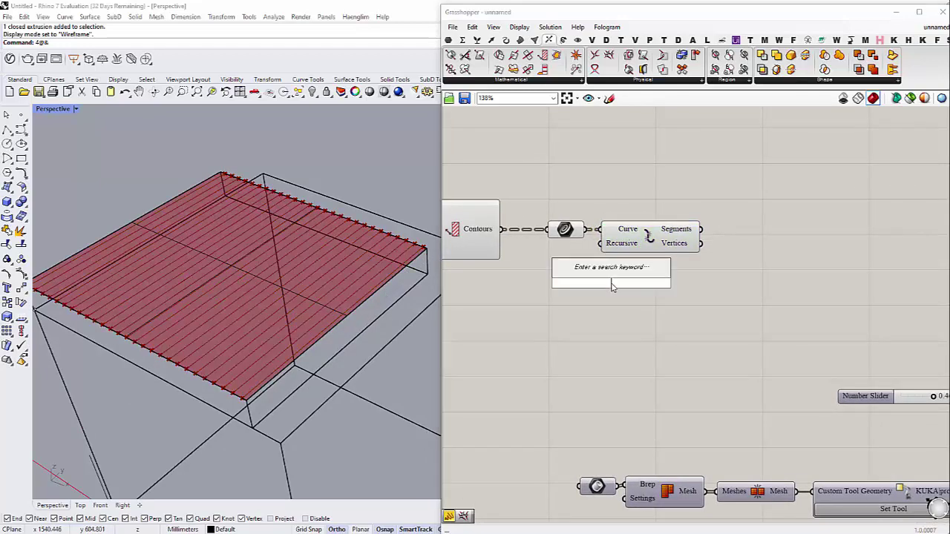
{"action": "type", "text": "end"}
{"action": "key", "text": "Return"}
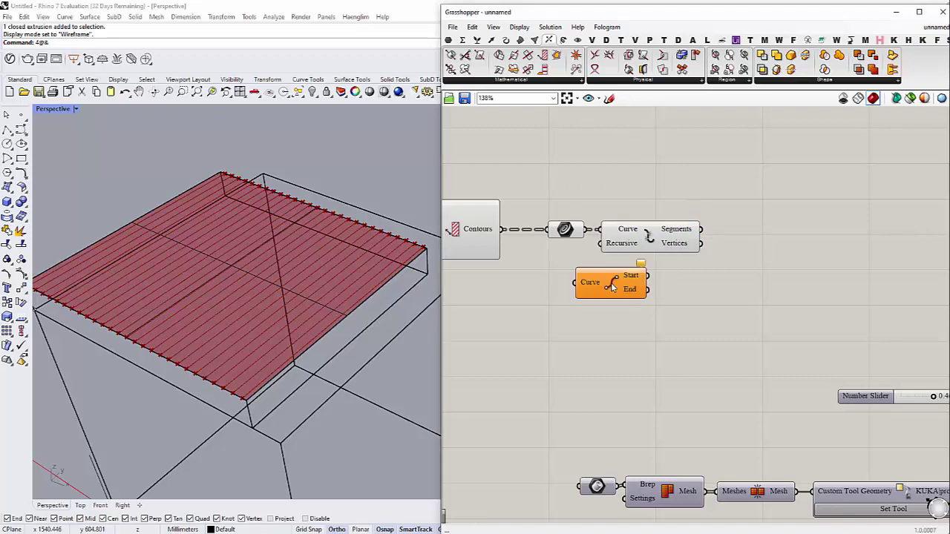
{"action": "left_click_drag", "start_coordinate": [588, 229], "coordinate": [575, 282]}
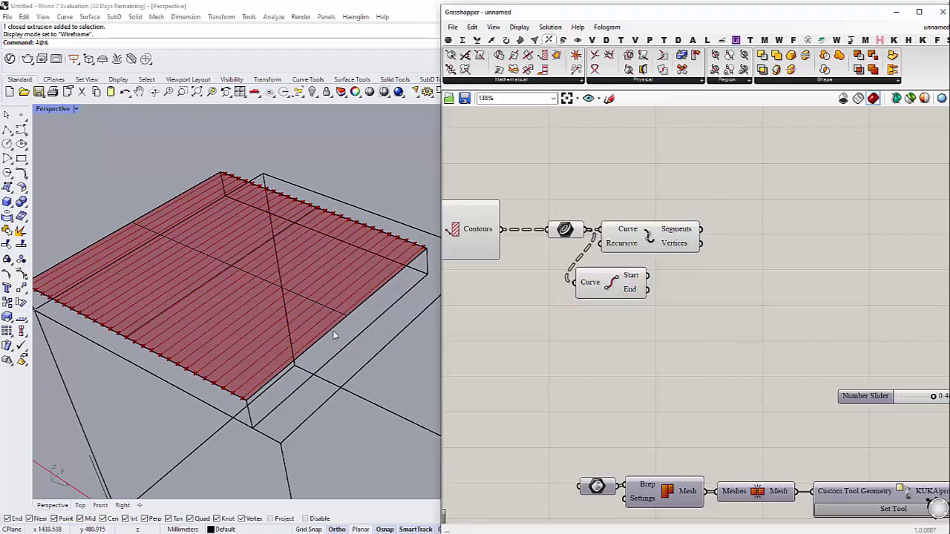
{"action": "left_click", "coordinate": [592, 284]}
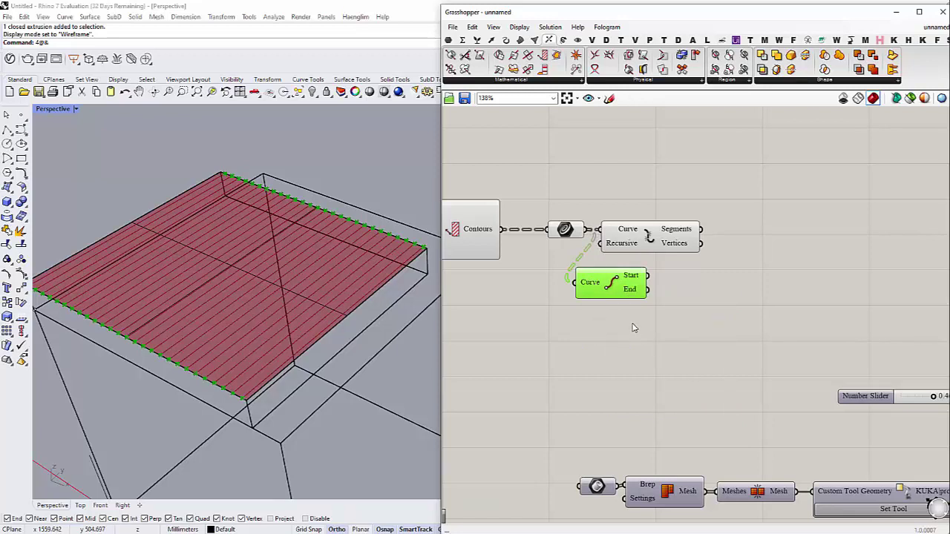
{"action": "key", "text": "Delete"}
Add a Plane Normal component after Explode and connect the Vertices output to its Origin input
{"action": "left_click_drag", "start_coordinate": [615, 250], "coordinate": [611, 250]}
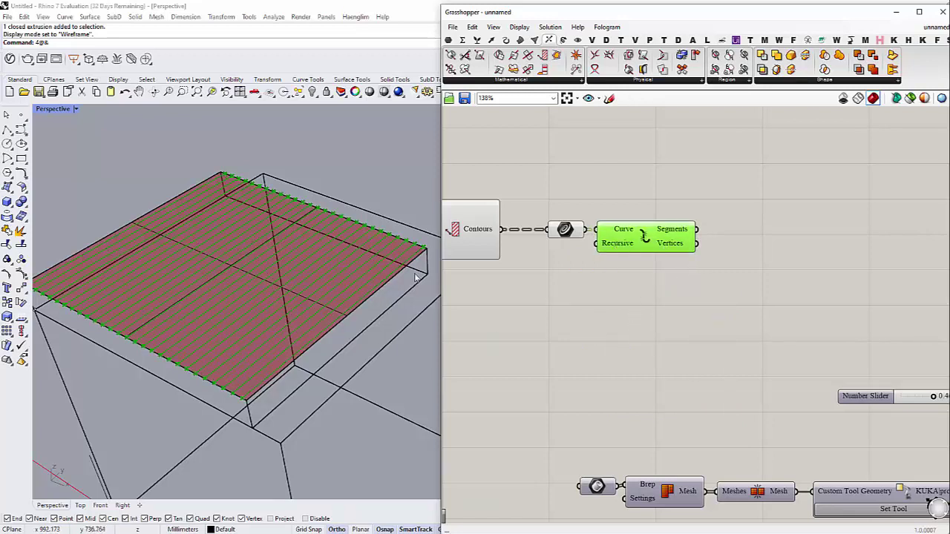
{"action": "left_click", "coordinate": [579, 297]}
{"action": "right_click_drag", "start_coordinate": [579, 297], "coordinate": [555, 293]}
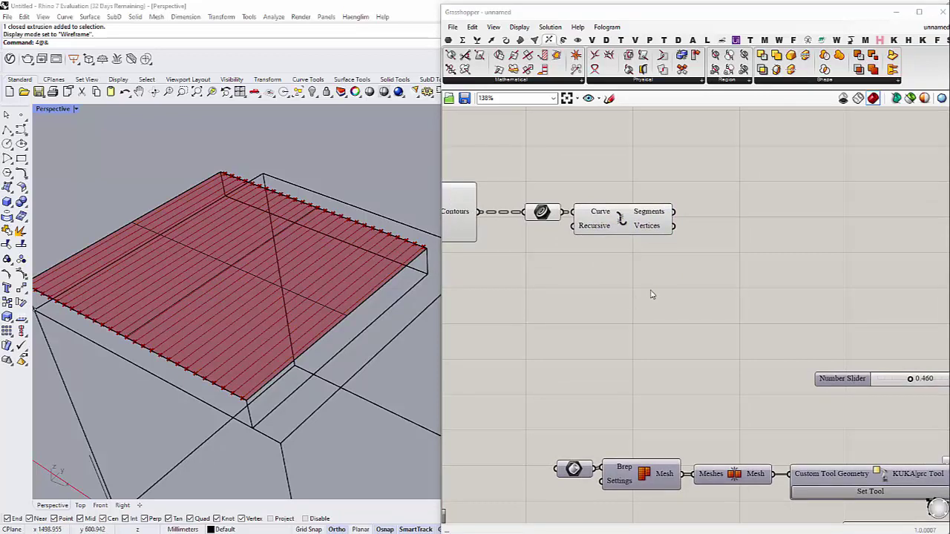
{"action": "scroll", "coordinate": [621, 301], "scroll_direction": "up", "scroll_amount": 3}
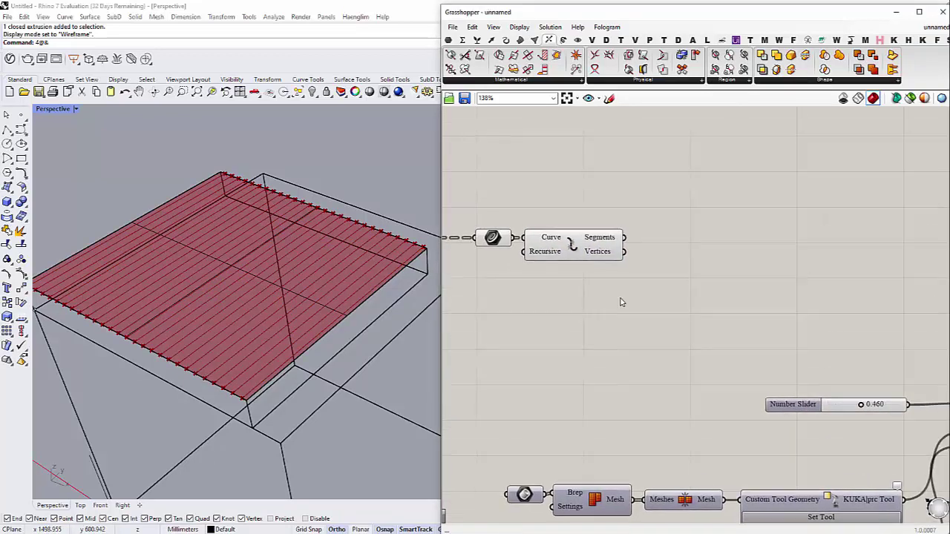
{"action": "double_click", "coordinate": [695, 250]}
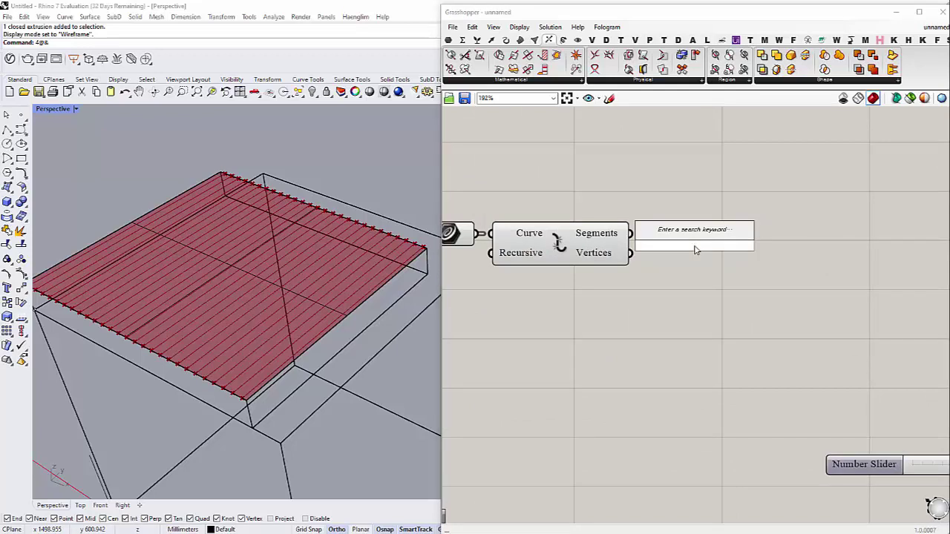
{"action": "type", "text": "pl"}
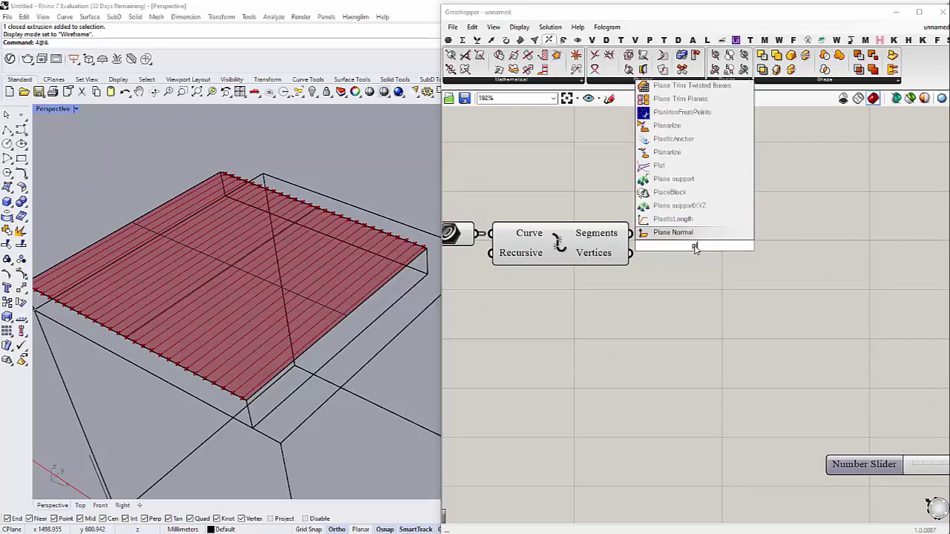
{"action": "key", "text": "Return"}
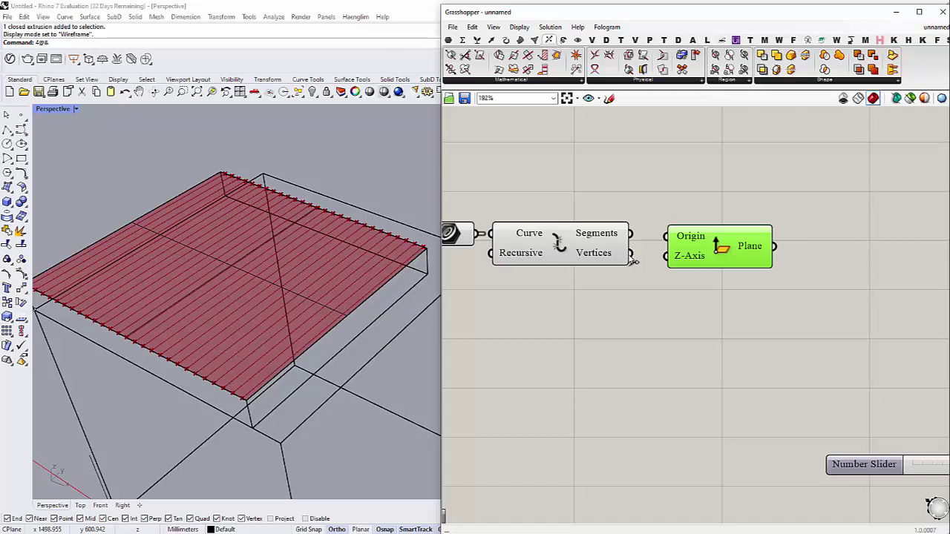
{"action": "left_click_drag", "start_coordinate": [661, 238], "coordinate": [685, 277]}
{"action": "left_click", "coordinate": [701, 316]}
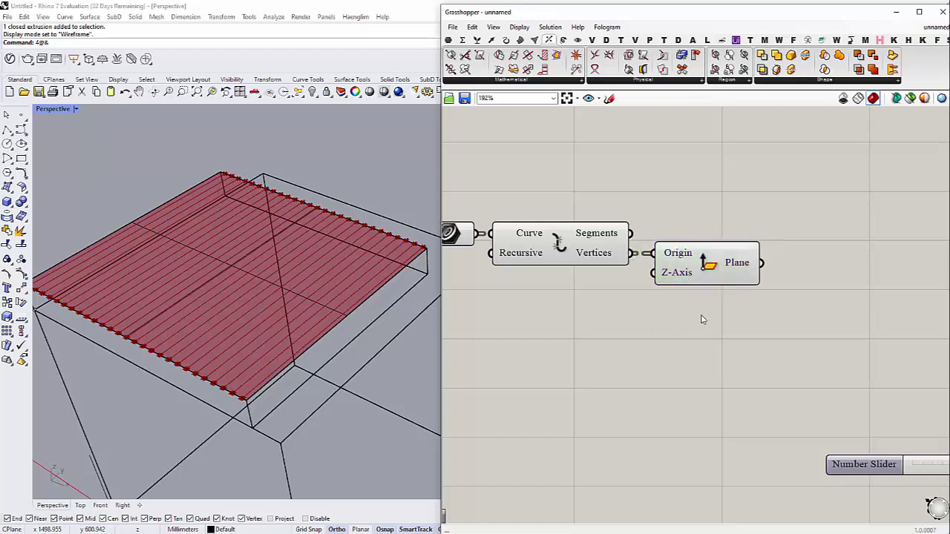
Inspect the planes placed at the contour end points along the slab's edge in the Perspective view
{"action": "right_click_drag", "start_coordinate": [679, 301], "coordinate": [650, 293]}
{"action": "scroll", "coordinate": [238, 408], "scroll_direction": "up", "scroll_amount": 5}
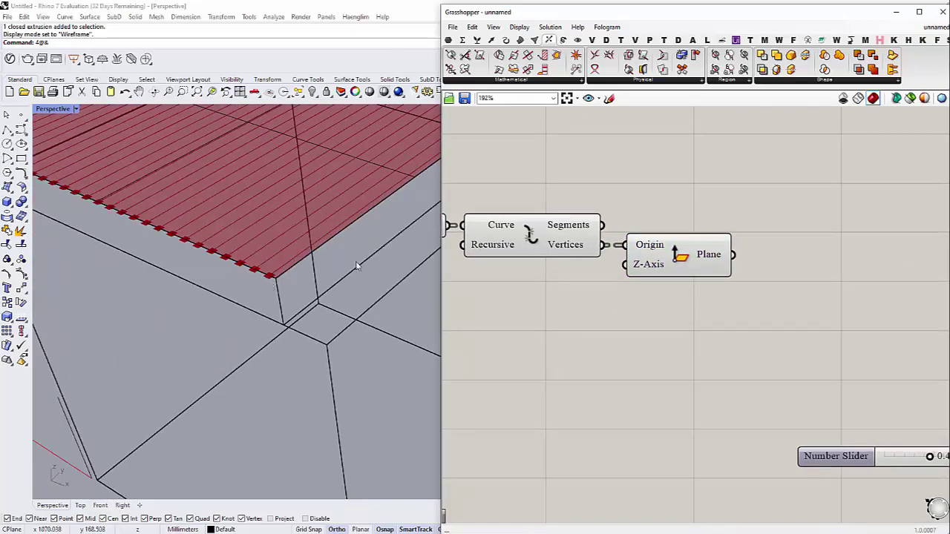
{"action": "scroll", "coordinate": [280, 319], "scroll_direction": "down", "scroll_amount": 5}
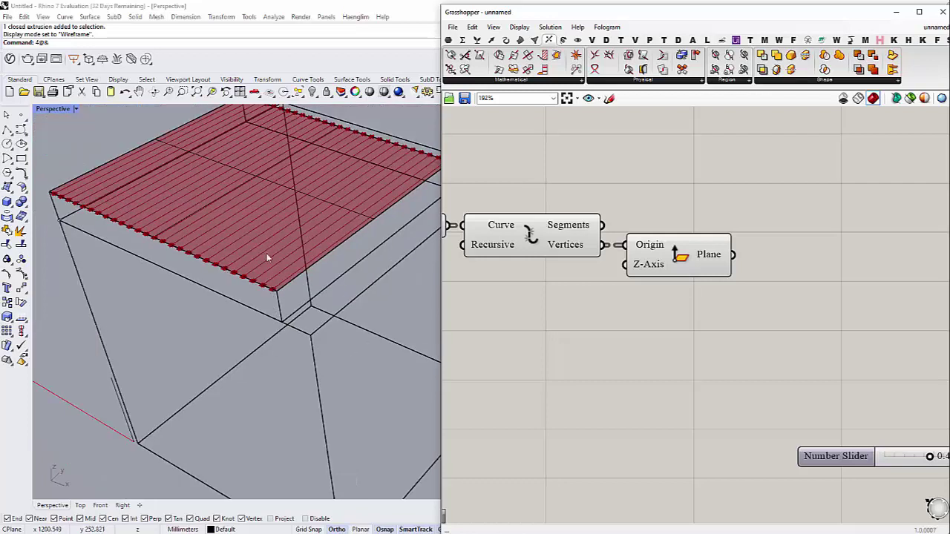
{"action": "right_click_drag", "start_coordinate": [624, 321], "coordinate": [576, 307]}
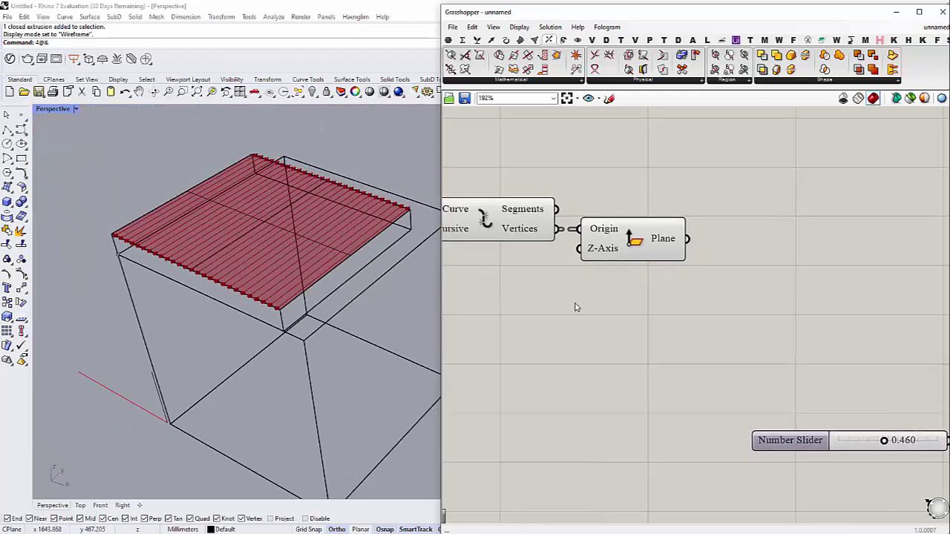
Widen the Grasshopper window and place a KUKA|prc Orient Plane component after the Plane Normal component
{"action": "left_click_drag", "start_coordinate": [442, 334], "coordinate": [396, 331]}
{"action": "right_click_drag", "start_coordinate": [526, 325], "coordinate": [466, 324]}
{"action": "scroll", "coordinate": [467, 324], "scroll_direction": "down", "scroll_amount": 1}
{"action": "right_click_drag", "start_coordinate": [579, 342], "coordinate": [536, 341]}
{"action": "scroll", "coordinate": [528, 320], "scroll_direction": "up", "scroll_amount": 2}
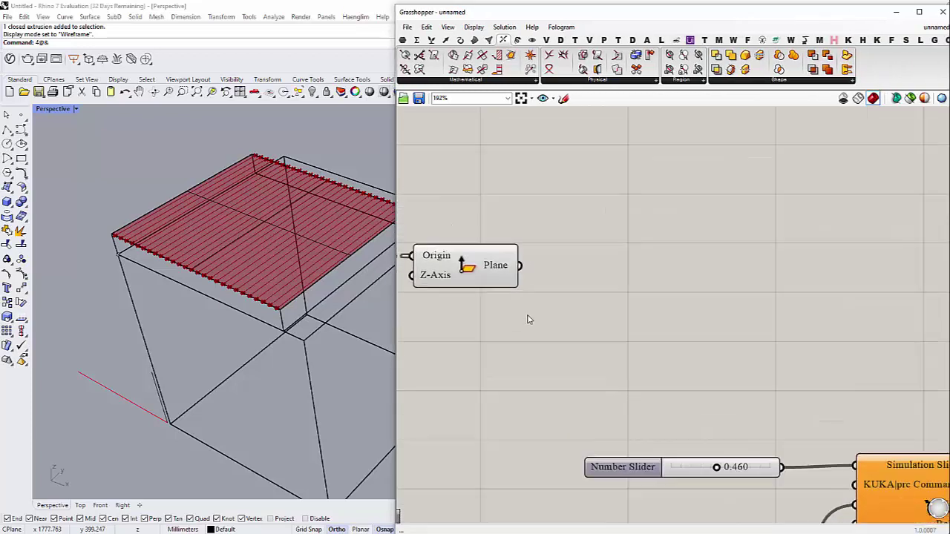
{"action": "right_click_drag", "start_coordinate": [600, 314], "coordinate": [604, 318]}
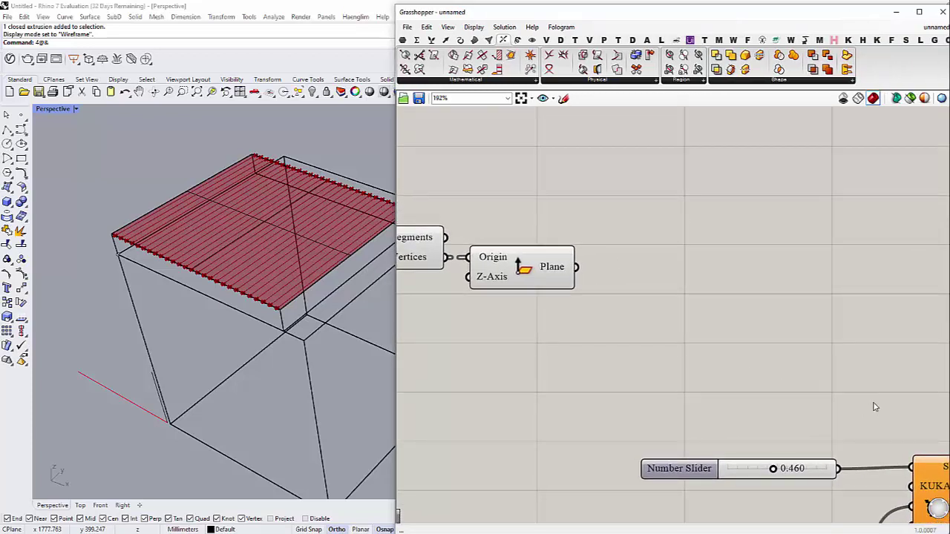
{"action": "right_click_drag", "start_coordinate": [871, 404], "coordinate": [771, 333]}
{"action": "left_click", "coordinate": [933, 438]}
{"action": "left_click", "coordinate": [932, 438], "text": "ctrl+alt"}
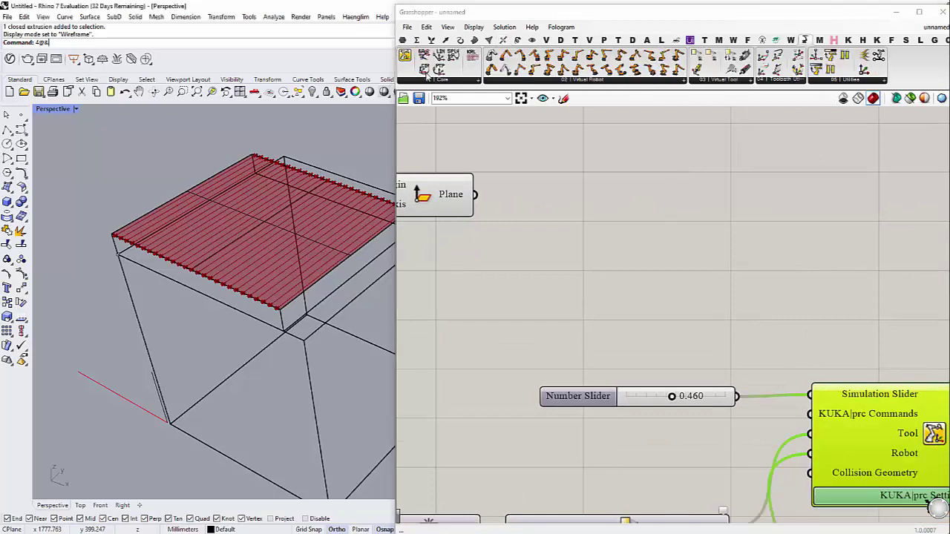
{"action": "left_click", "coordinate": [790, 80]}
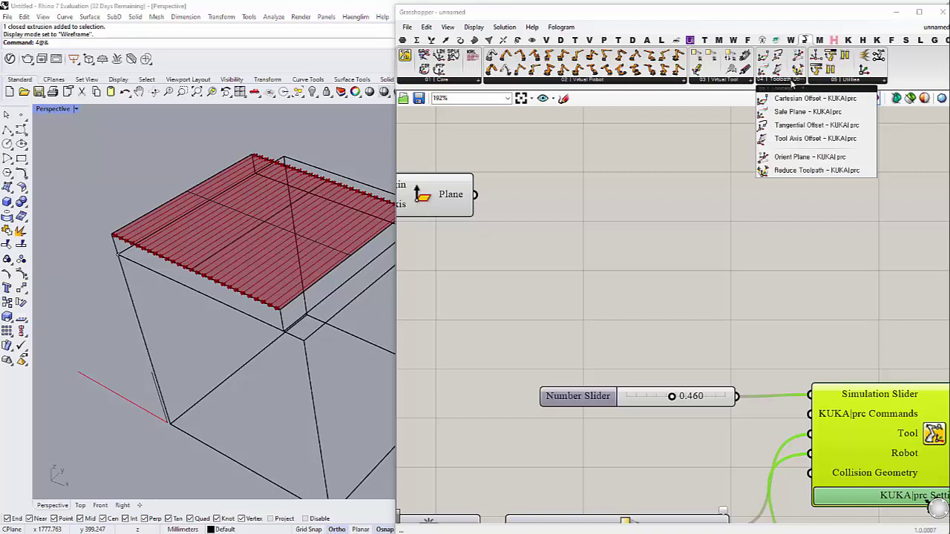
{"action": "left_click_drag", "start_coordinate": [810, 157], "coordinate": [632, 233]}
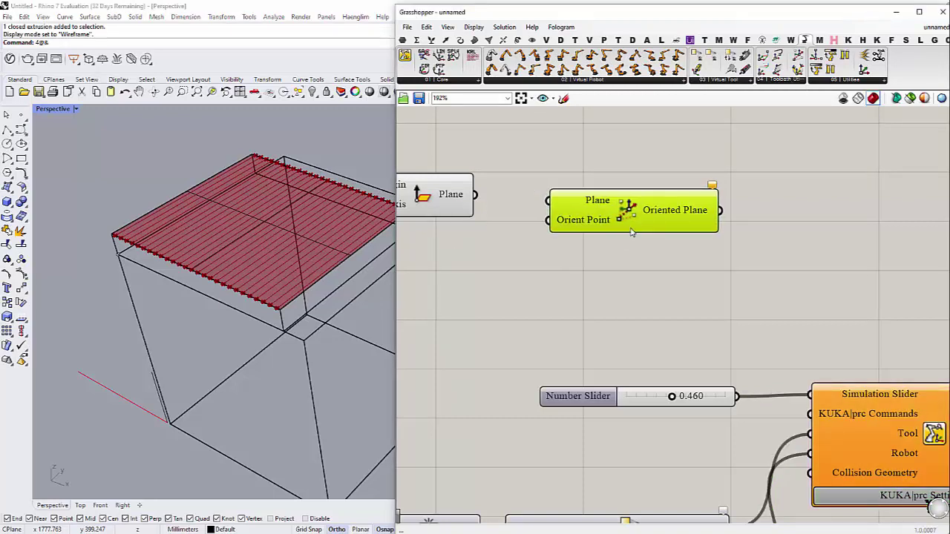
Connect the Plane Normal component's Plane output to the Plane input of Orient Plane and align the two components
{"action": "left_click", "coordinate": [587, 268]}
{"action": "scroll", "coordinate": [276, 312], "scroll_direction": "up", "scroll_amount": 5}
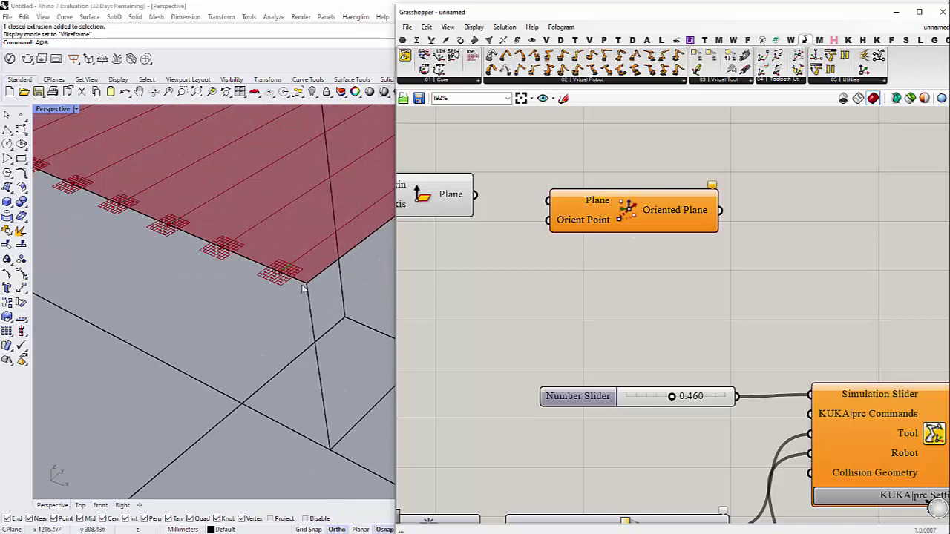
{"action": "left_click_drag", "start_coordinate": [616, 215], "coordinate": [618, 211]}
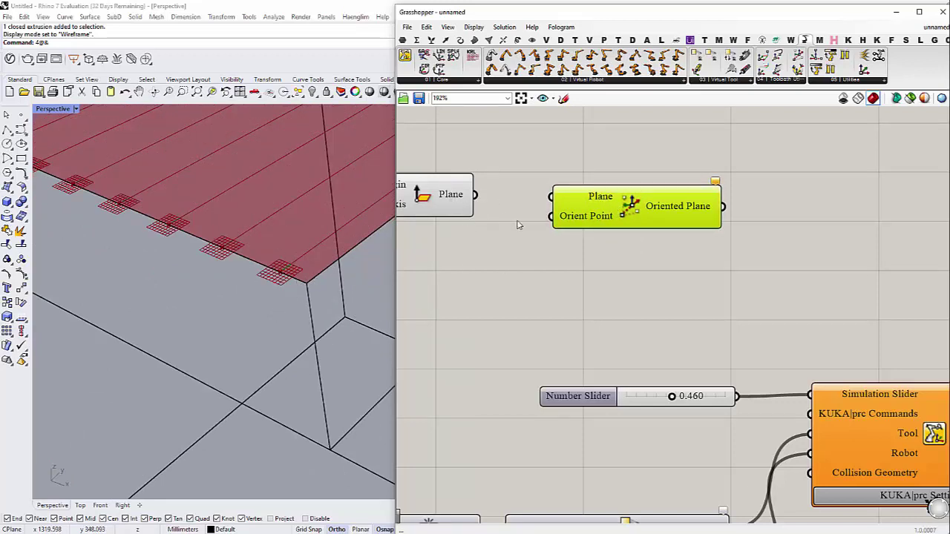
{"action": "left_click_drag", "start_coordinate": [602, 208], "coordinate": [605, 217]}
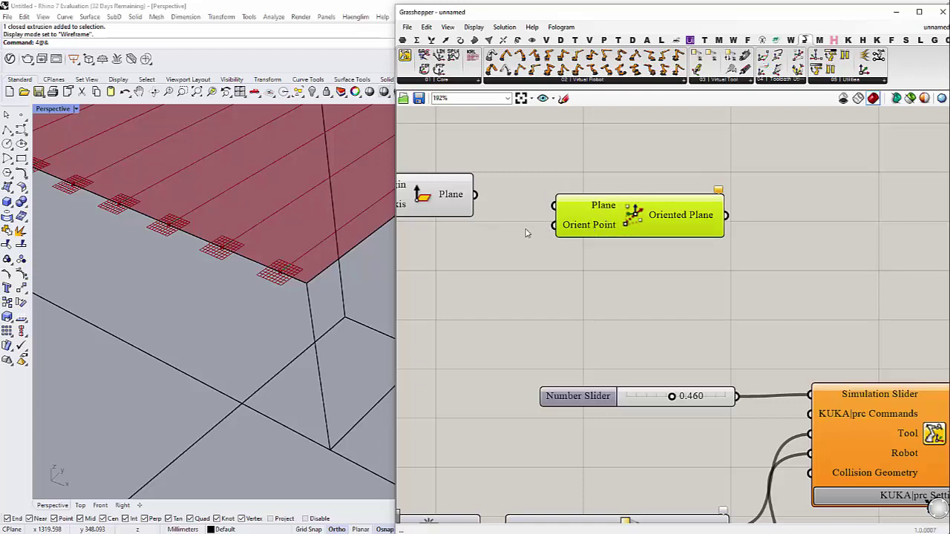
{"action": "left_click_drag", "start_coordinate": [476, 196], "coordinate": [555, 205]}
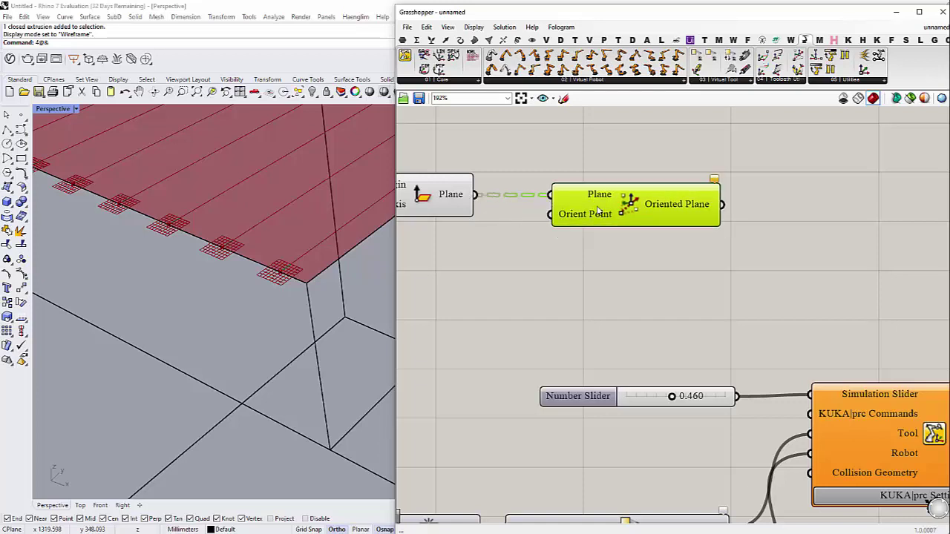
{"action": "left_click", "coordinate": [515, 263]}
Locate the point at the box's upper corner in Rhino and add a Point parameter below the Plane Normal component
{"action": "scroll", "coordinate": [533, 279], "scroll_direction": "down", "scroll_amount": 2}
{"action": "scroll", "coordinate": [533, 279], "scroll_direction": "down", "scroll_amount": 1}
{"action": "scroll", "coordinate": [559, 261], "scroll_direction": "up", "scroll_amount": 1}
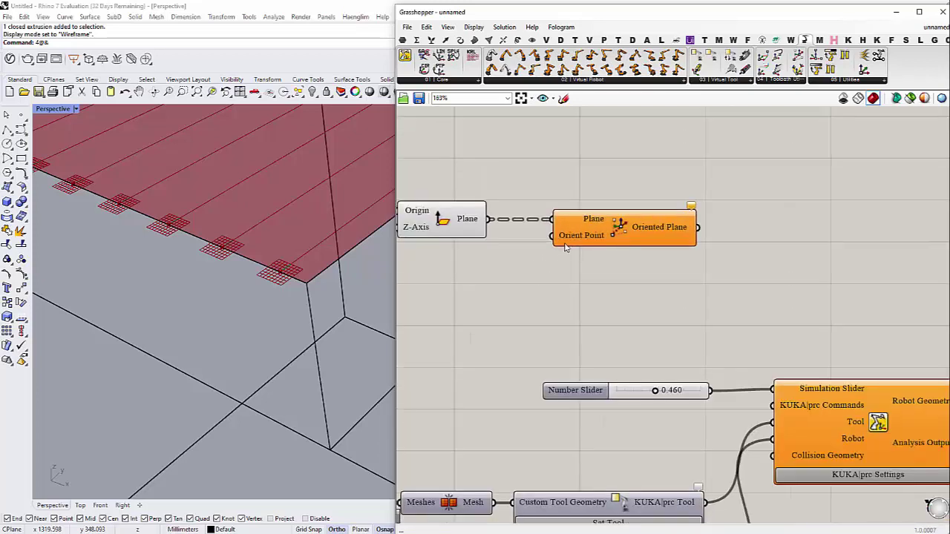
{"action": "scroll", "coordinate": [196, 343], "scroll_direction": "down", "scroll_amount": 6}
{"action": "scroll", "coordinate": [196, 312], "scroll_direction": "up", "scroll_amount": 2}
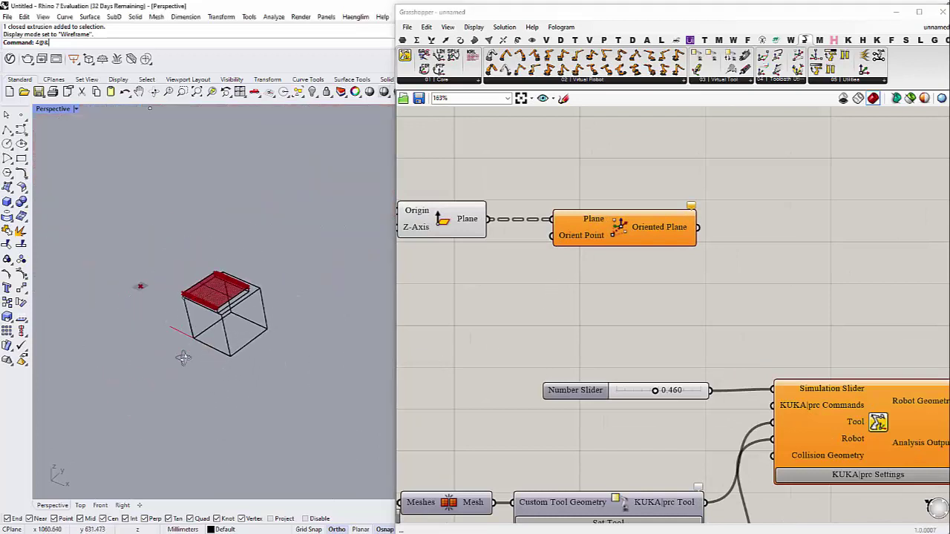
{"action": "scroll", "coordinate": [195, 298], "scroll_direction": "up", "scroll_amount": 2}
{"action": "left_click", "coordinate": [159, 264]}
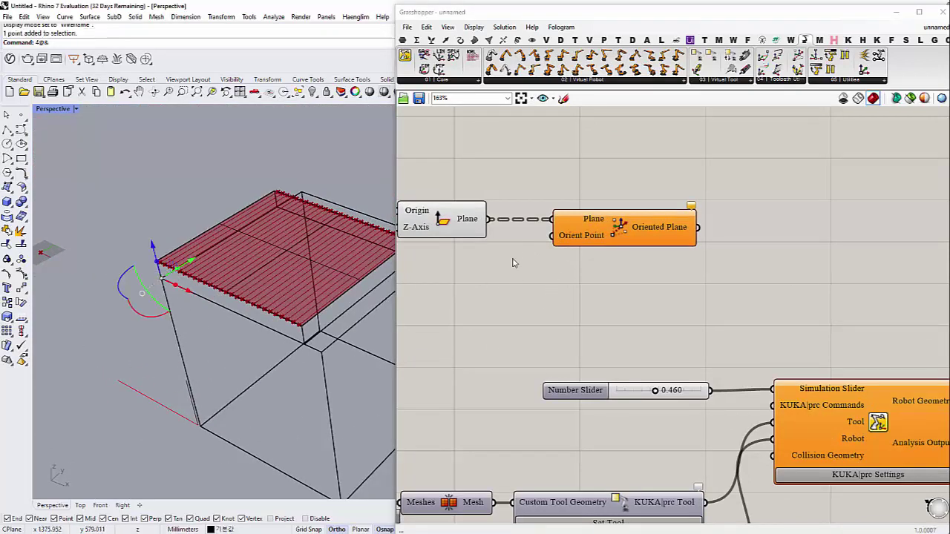
{"action": "left_click", "coordinate": [498, 292]}
{"action": "double_click", "coordinate": [498, 293]}
{"action": "type", "text": "point"}
{"action": "key", "text": "Return"}
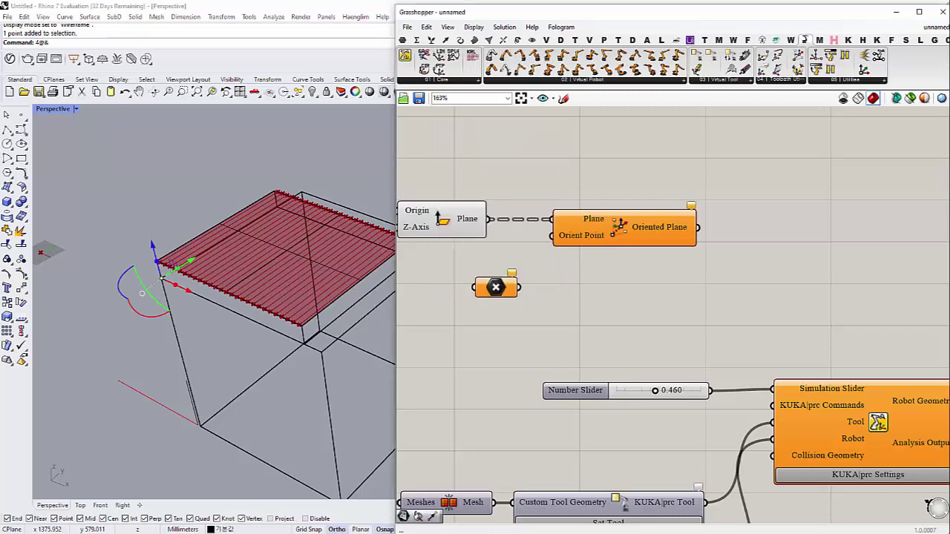
Reference the point at the box's upper corner in the Point parameter and connect it to the Orient Point input
{"action": "right_click", "coordinate": [497, 289]}
{"action": "left_click", "coordinate": [524, 430]}
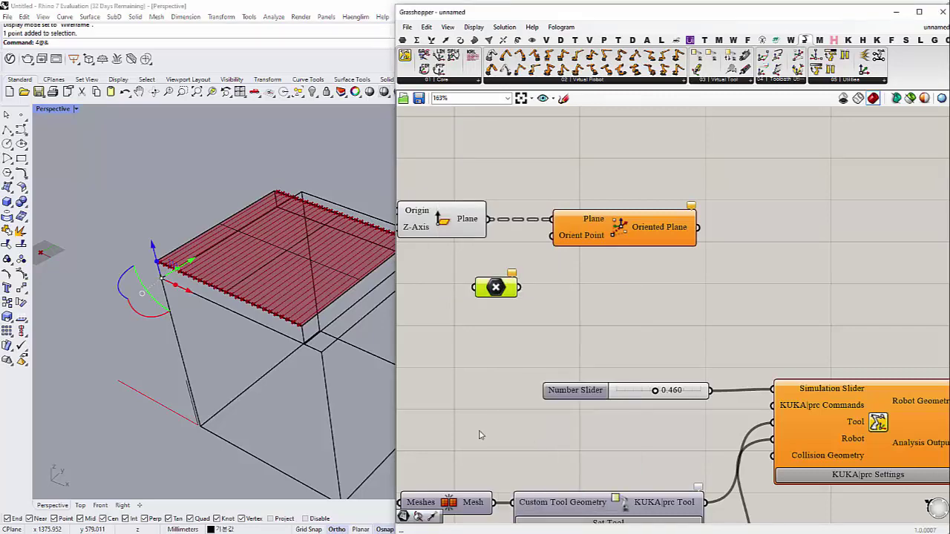
{"action": "left_click", "coordinate": [161, 281]}
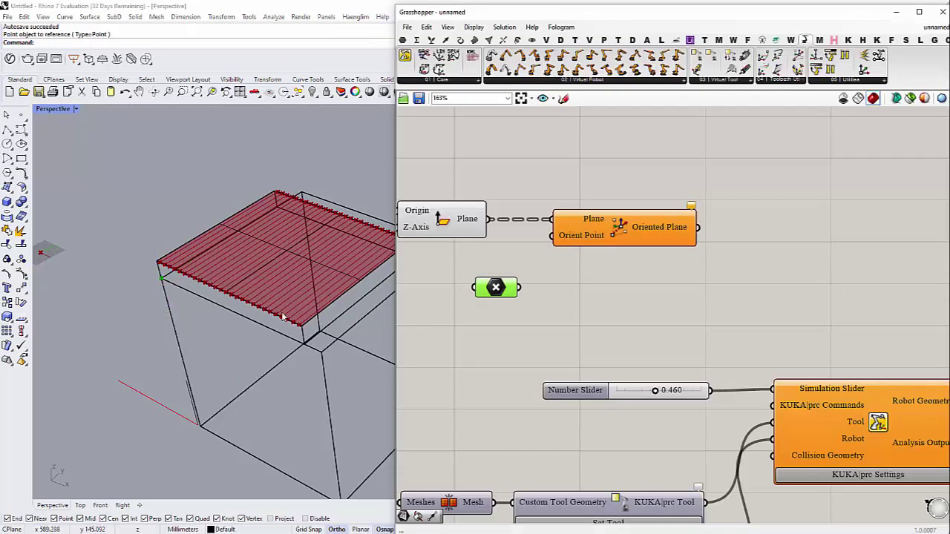
{"action": "left_click", "coordinate": [501, 295]}
{"action": "left_click_drag", "start_coordinate": [518, 288], "coordinate": [552, 235]}
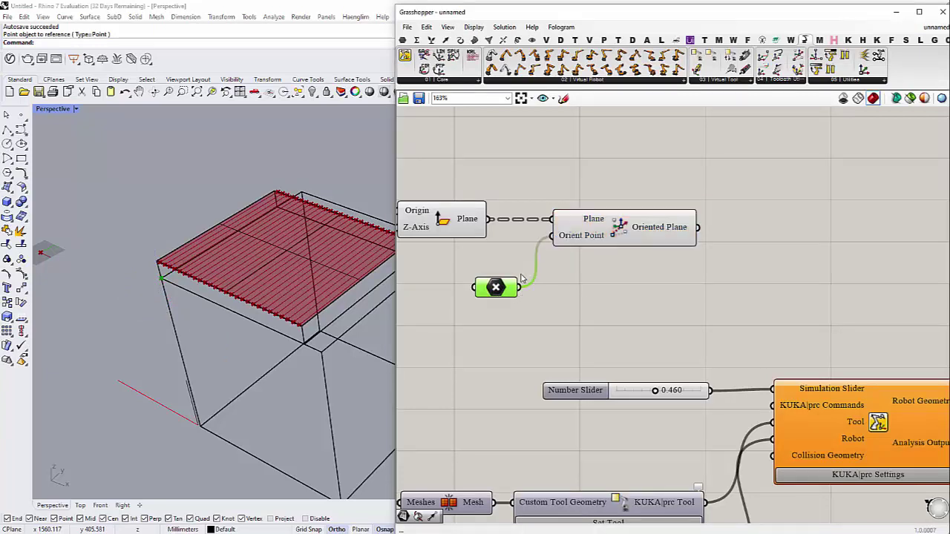
{"action": "left_click", "coordinate": [467, 336]}
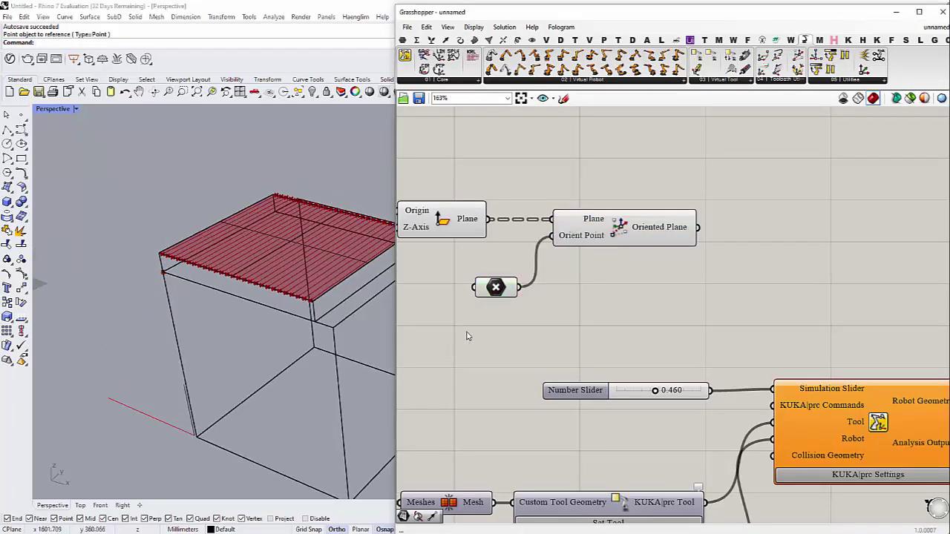
Move the referenced orientation point vertically in Rhino to a position high above the box
{"action": "left_click", "coordinate": [484, 294]}
{"action": "left_click_drag", "start_coordinate": [122, 306], "coordinate": [160, 109]}
{"action": "scroll", "coordinate": [170, 210], "scroll_direction": "down", "scroll_amount": 8}
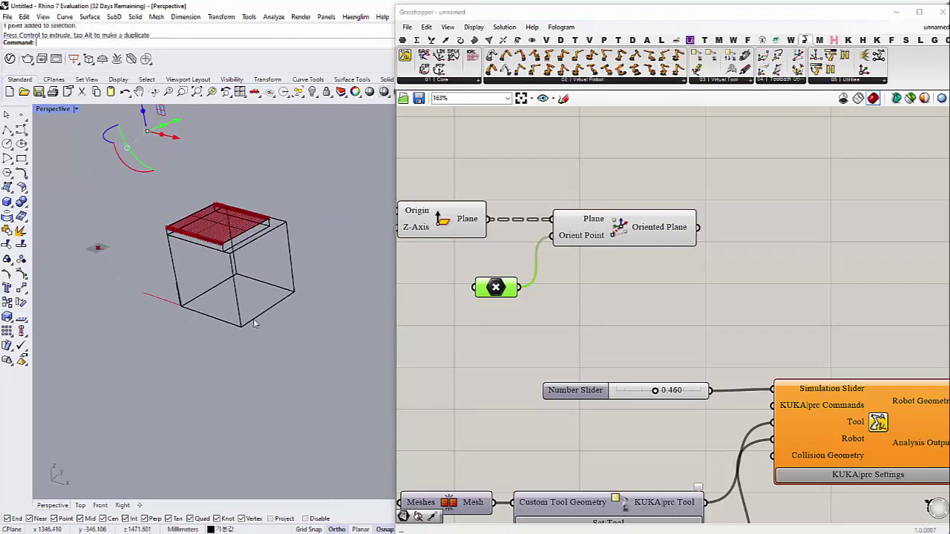
{"action": "scroll", "coordinate": [254, 324], "scroll_direction": "down", "scroll_amount": 6}
{"action": "scroll", "coordinate": [186, 144], "scroll_direction": "up", "scroll_amount": 4}
{"action": "left_click_drag", "start_coordinate": [207, 254], "coordinate": [199, 174]}
{"action": "scroll", "coordinate": [217, 252], "scroll_direction": "down", "scroll_amount": 6}
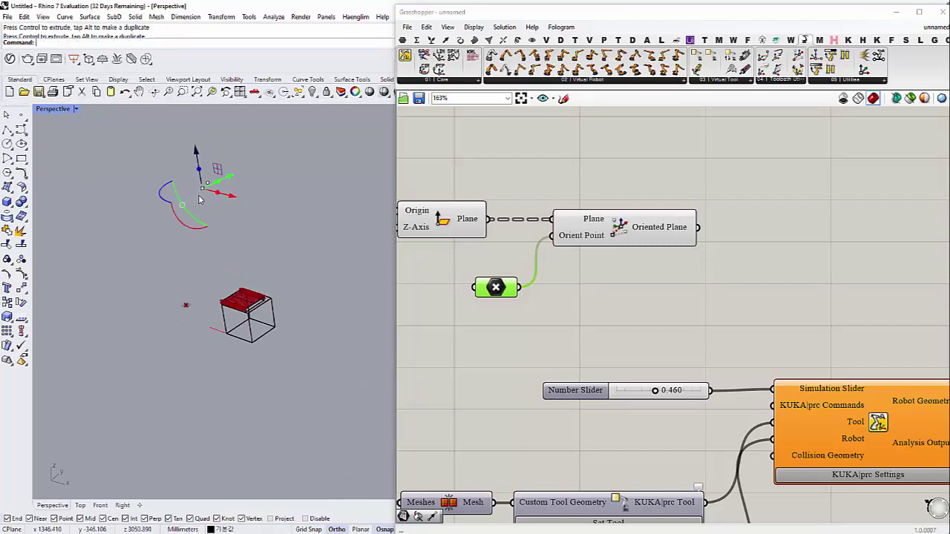
Delete the extra point lying beside the referenced orientation point high above the box
{"action": "scroll", "coordinate": [199, 199], "scroll_direction": "up", "scroll_amount": 3}
{"action": "left_click_drag", "start_coordinate": [263, 140], "coordinate": [221, 178]}
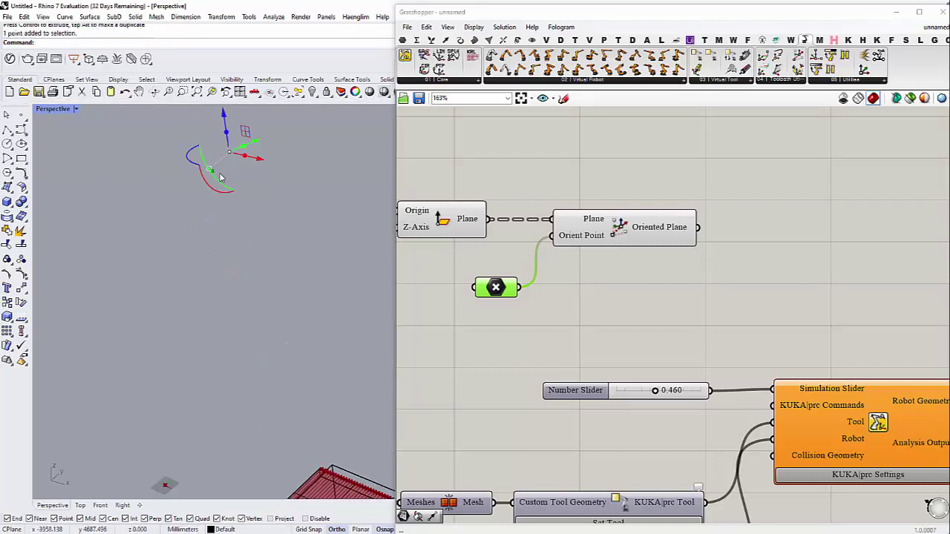
{"action": "key", "text": "Delete"}
{"action": "right_click_drag", "start_coordinate": [213, 174], "coordinate": [205, 203]}
{"action": "scroll", "coordinate": [201, 182], "scroll_direction": "down", "scroll_amount": 4}
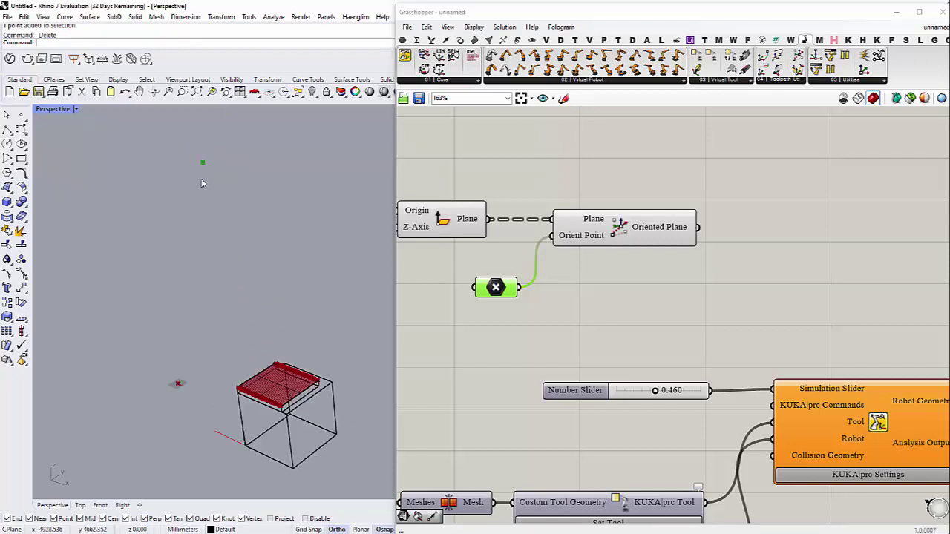
Add a KUKA|prc LINear Movement component beside the orient component and connect Oriented Plane to its Target as Plane input
{"action": "left_click", "coordinate": [607, 364]}
{"action": "right_click_drag", "start_coordinate": [523, 324], "coordinate": [457, 335]}
{"action": "right_click_drag", "start_coordinate": [543, 326], "coordinate": [489, 313]}
{"action": "right_click_drag", "start_coordinate": [577, 333], "coordinate": [533, 346]}
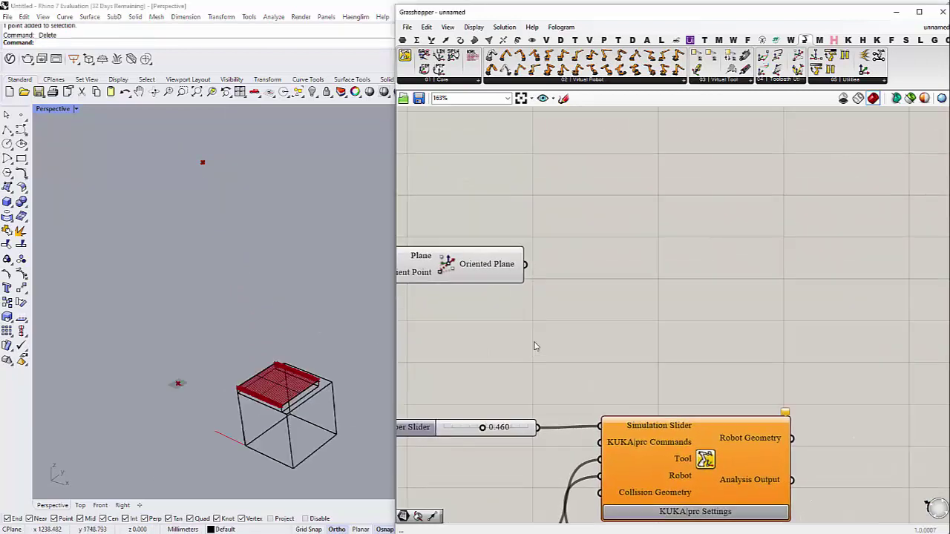
{"action": "right_click_drag", "start_coordinate": [519, 282], "coordinate": [630, 259]}
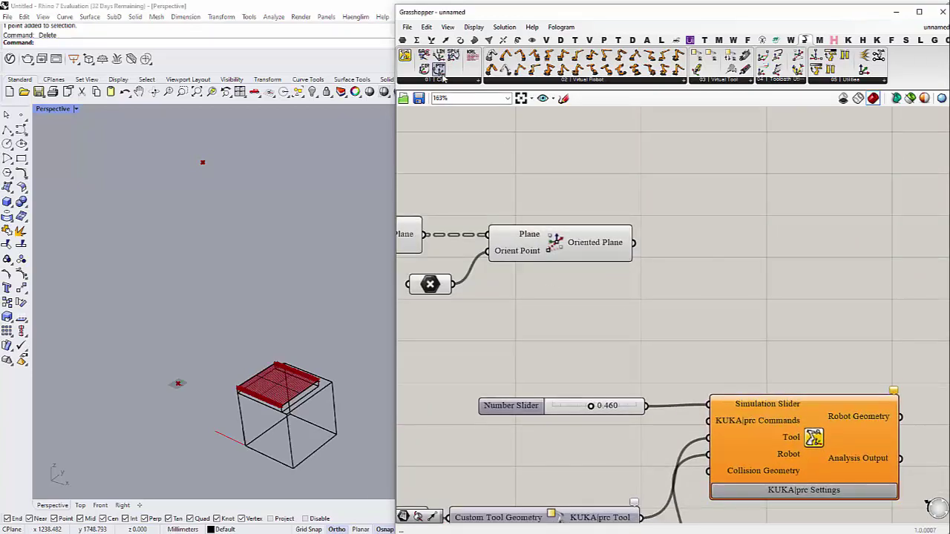
{"action": "left_click", "coordinate": [436, 80]}
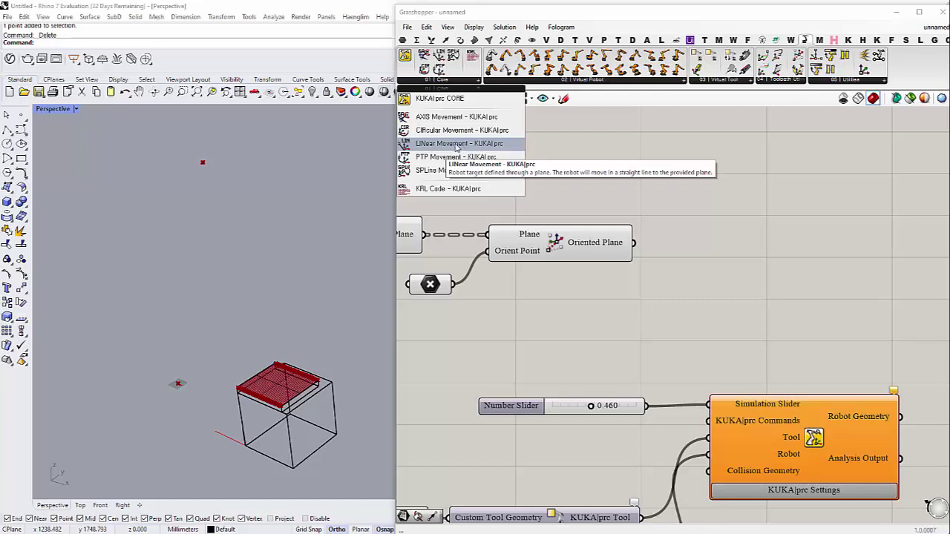
{"action": "left_click", "coordinate": [457, 144]}
{"action": "left_click", "coordinate": [742, 250]}
{"action": "left_click", "coordinate": [667, 261]}
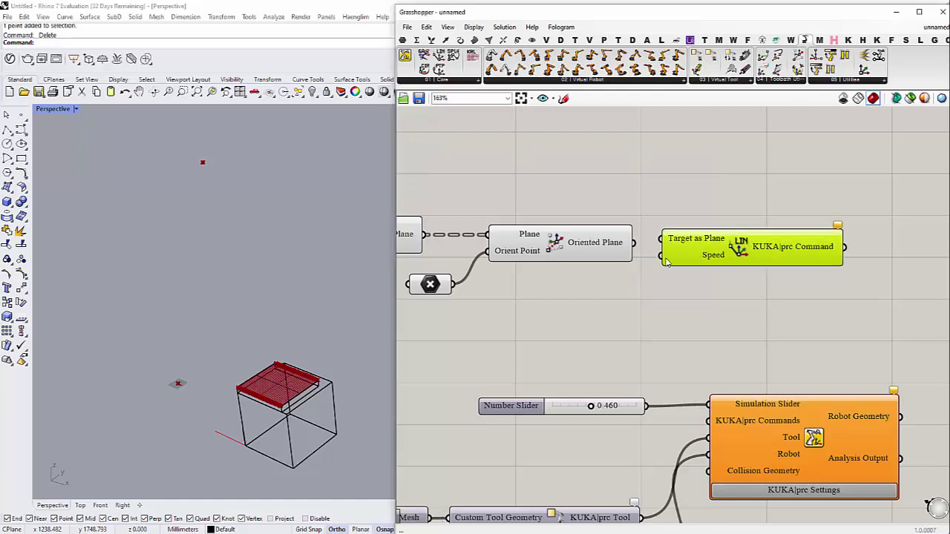
{"action": "left_click_drag", "start_coordinate": [654, 238], "coordinate": [661, 238]}
{"action": "left_click", "coordinate": [641, 248]}
Move the KUKA|prc Core with its slider, tool and robot components further to the right of the LINear Movement component
{"action": "scroll", "coordinate": [660, 267], "scroll_direction": "down", "scroll_amount": 2}
{"action": "right_click_drag", "start_coordinate": [715, 305], "coordinate": [829, 235]}
{"action": "scroll", "coordinate": [827, 238], "scroll_direction": "down", "scroll_amount": 3}
{"action": "left_click_drag", "start_coordinate": [880, 222], "coordinate": [625, 312]}
{"action": "right_click_drag", "start_coordinate": [777, 285], "coordinate": [653, 300]}
{"action": "scroll", "coordinate": [654, 300], "scroll_direction": "up", "scroll_amount": 1}
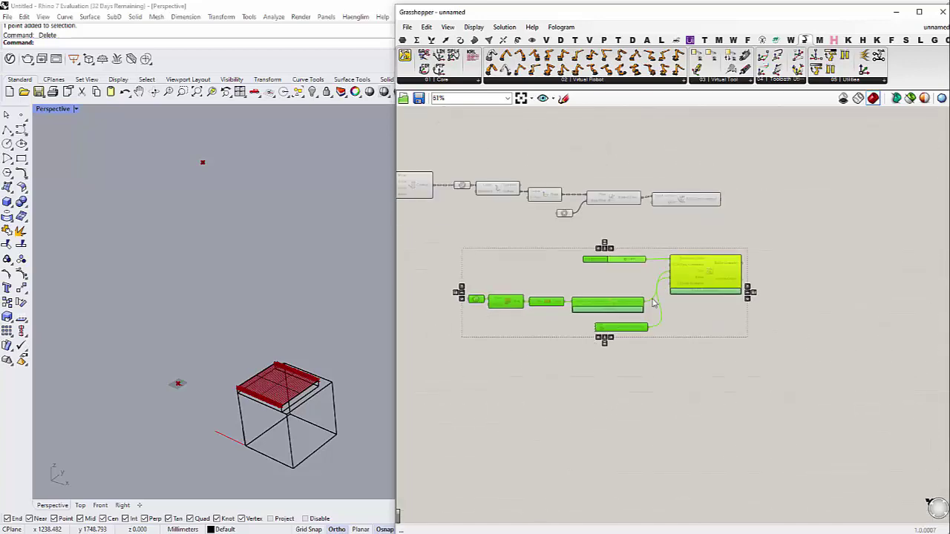
{"action": "left_click_drag", "start_coordinate": [717, 263], "coordinate": [832, 241]}
{"action": "left_click", "coordinate": [757, 332]}
{"action": "scroll", "coordinate": [757, 333], "scroll_direction": "up", "scroll_amount": 5}
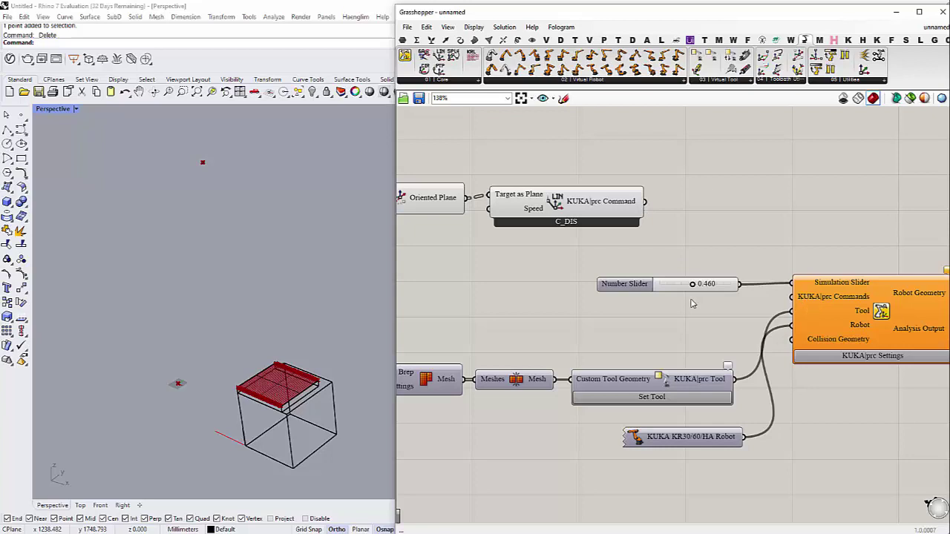
Move the simulation slider up above the Core and connect the LINear Movement output to the Core's KUKA|prc Commands input
{"action": "left_click_drag", "start_coordinate": [631, 287], "coordinate": [771, 210]}
{"action": "left_click_drag", "start_coordinate": [647, 202], "coordinate": [789, 300]}
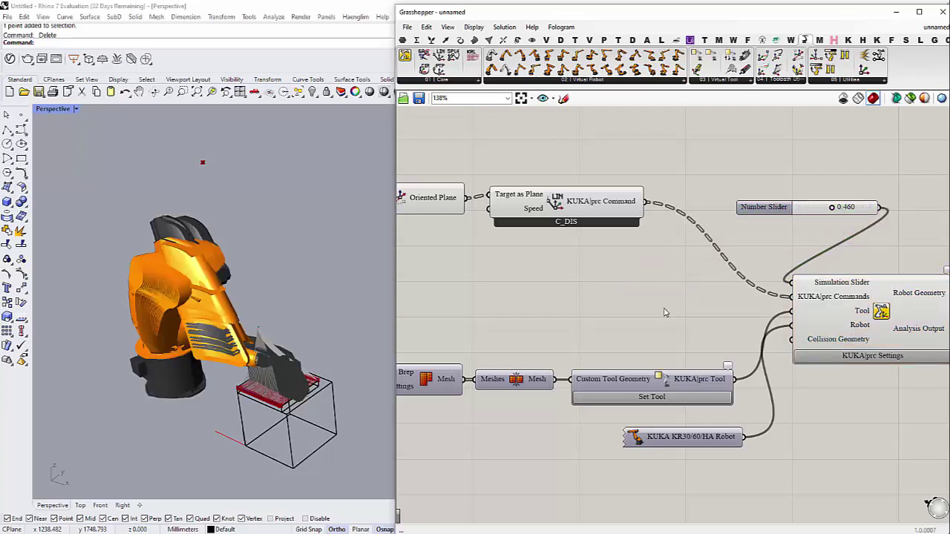
{"action": "right_click_drag", "start_coordinate": [564, 341], "coordinate": [534, 332]}
{"action": "scroll", "coordinate": [263, 384], "scroll_direction": "up", "scroll_amount": 4}
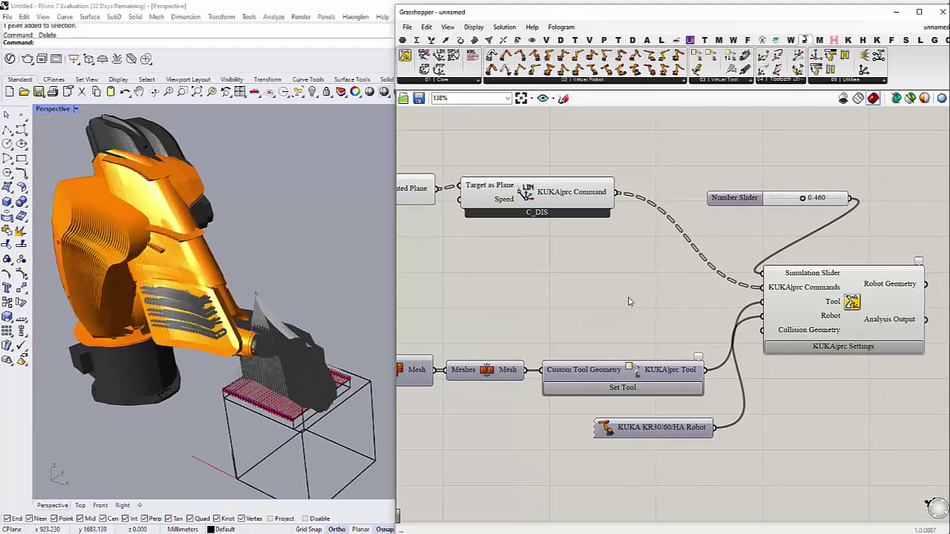
Add a Panel beside the LINear Movement component and connect its KUKA|prc Command output to read the commands
{"action": "right_click_drag", "start_coordinate": [643, 287], "coordinate": [670, 271]}
{"action": "double_click", "coordinate": [671, 271]}
{"action": "type", "text": "//"}
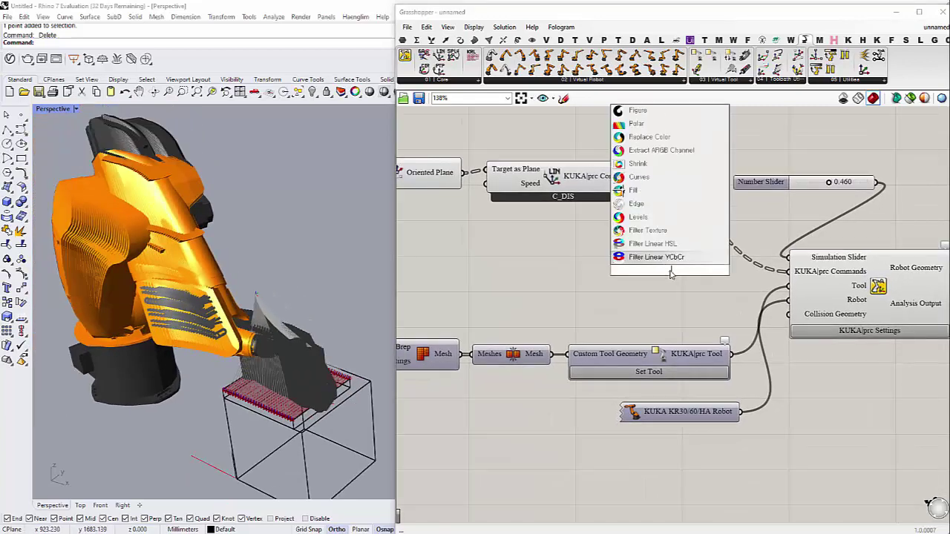
{"action": "type", "text": "panel"}
{"action": "key", "text": "Return"}
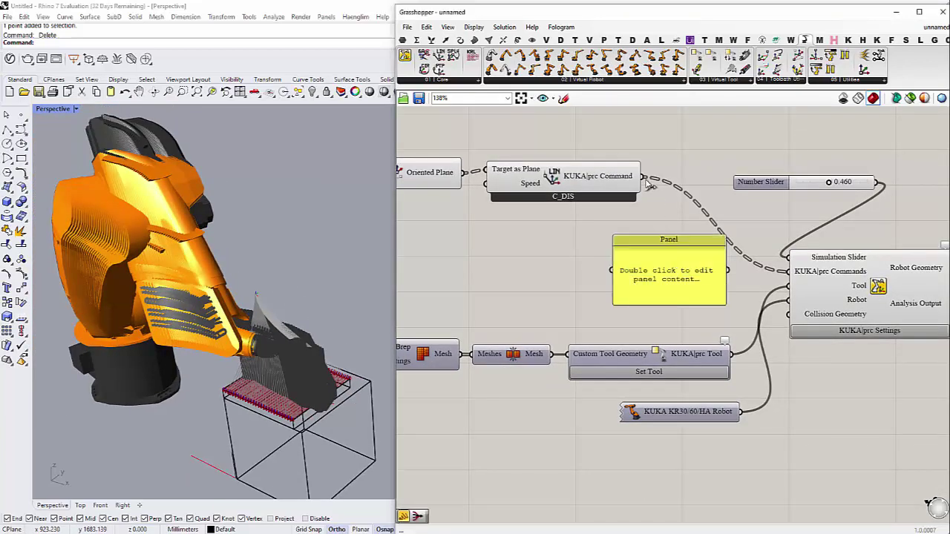
{"action": "left_click_drag", "start_coordinate": [644, 178], "coordinate": [615, 270]}
{"action": "left_click_drag", "start_coordinate": [653, 289], "coordinate": [695, 289]}
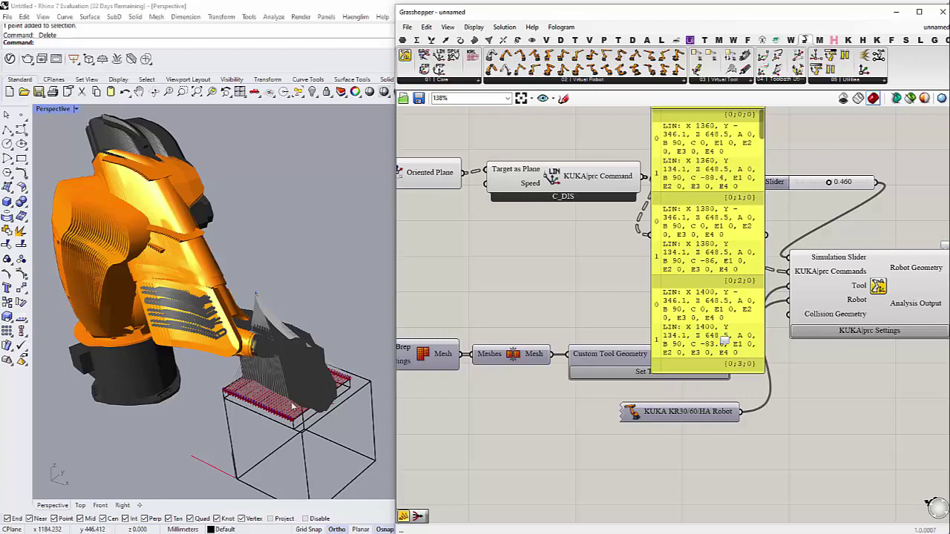
{"action": "right_click_drag", "start_coordinate": [570, 246], "coordinate": [565, 272]}
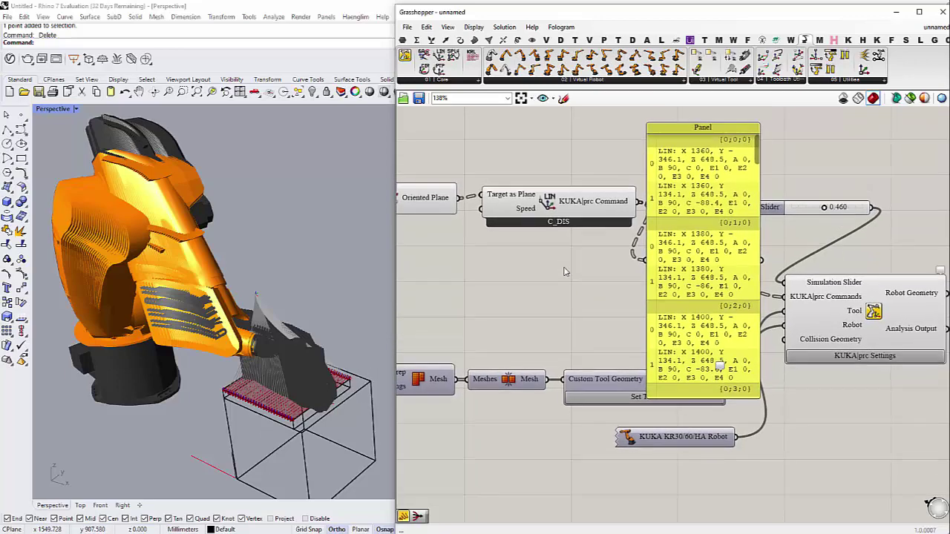
Flatten the Plane output of the Plane Normal component
{"action": "right_click_drag", "start_coordinate": [679, 228], "coordinate": [640, 276]}
{"action": "right_click_drag", "start_coordinate": [591, 312], "coordinate": [735, 269]}
{"action": "mouse_move", "coordinate": [579, 295]}
{"action": "right_mouse_down"}
{"action": "mouse_move", "coordinate": [589, 306]}
{"action": "mouse_move", "coordinate": [706, 296]}
{"action": "mouse_move", "coordinate": [765, 303]}
{"action": "mouse_move", "coordinate": [498, 301]}
{"action": "mouse_move", "coordinate": [560, 302]}
{"action": "right_mouse_up"}
{"action": "mouse_move", "coordinate": [462, 213]}
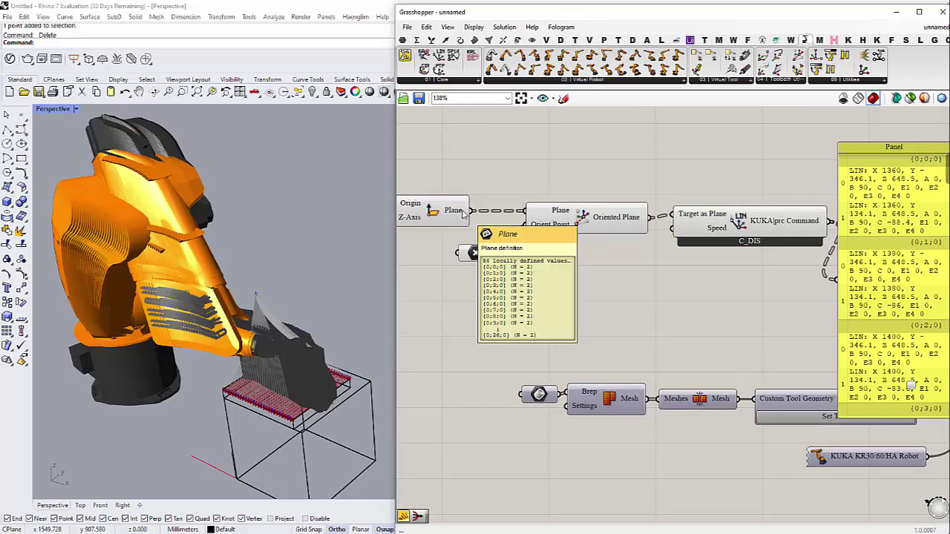
{"action": "right_click", "coordinate": [463, 213]}
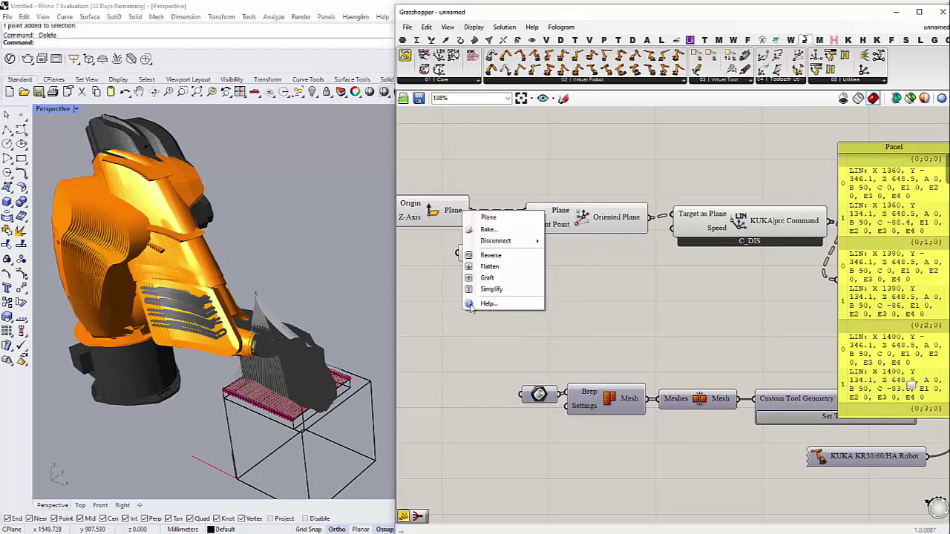
{"action": "left_click", "coordinate": [479, 272]}
Delete the Panel that lists the LIN commands
{"action": "right_click_drag", "start_coordinate": [667, 289], "coordinate": [521, 304]}
{"action": "left_click_drag", "start_coordinate": [731, 294], "coordinate": [704, 246]}
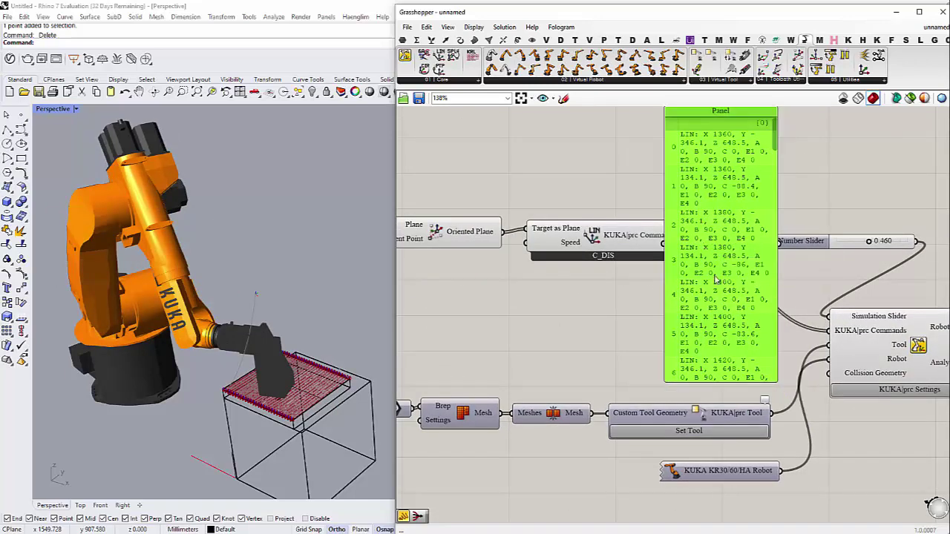
{"action": "key", "text": "Delete"}
{"action": "right_click_drag", "start_coordinate": [414, 292], "coordinate": [509, 273]}
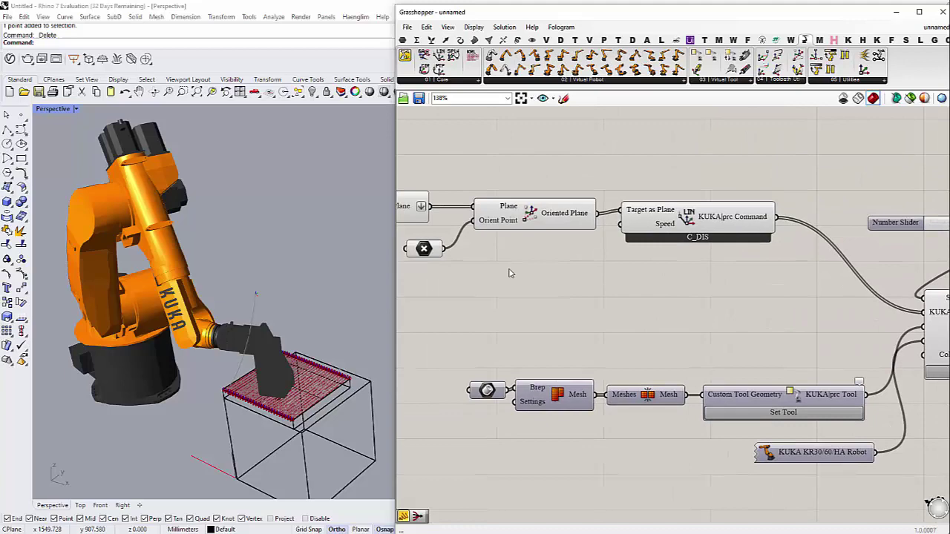
{"action": "right_click", "coordinate": [418, 208]}
{"action": "left_click", "coordinate": [564, 293]}
{"action": "right_click_drag", "start_coordinate": [676, 270], "coordinate": [677, 262]}
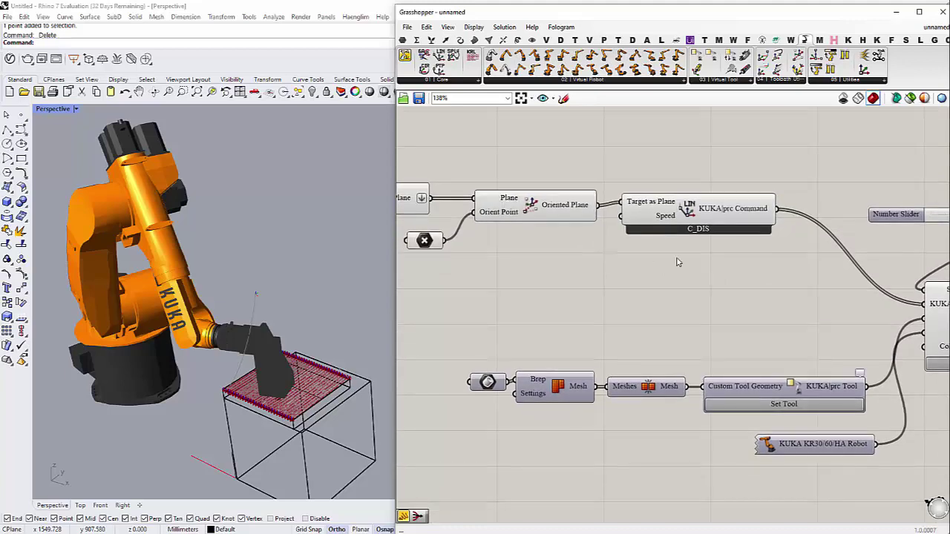
Widen the simulation Number Slider and set it to 0.223 to run the robot along the toolpath
{"action": "scroll", "coordinate": [581, 286], "scroll_direction": "down", "scroll_amount": 2}
{"action": "scroll", "coordinate": [580, 305], "scroll_direction": "up", "scroll_amount": 2}
{"action": "left_click_drag", "start_coordinate": [659, 215], "coordinate": [596, 220]}
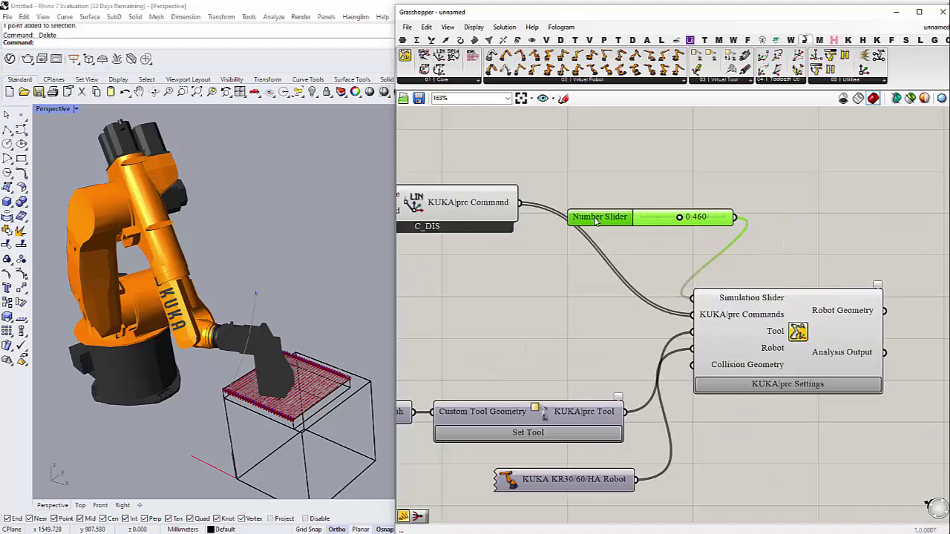
{"action": "left_click_drag", "start_coordinate": [729, 217], "coordinate": [882, 202]}
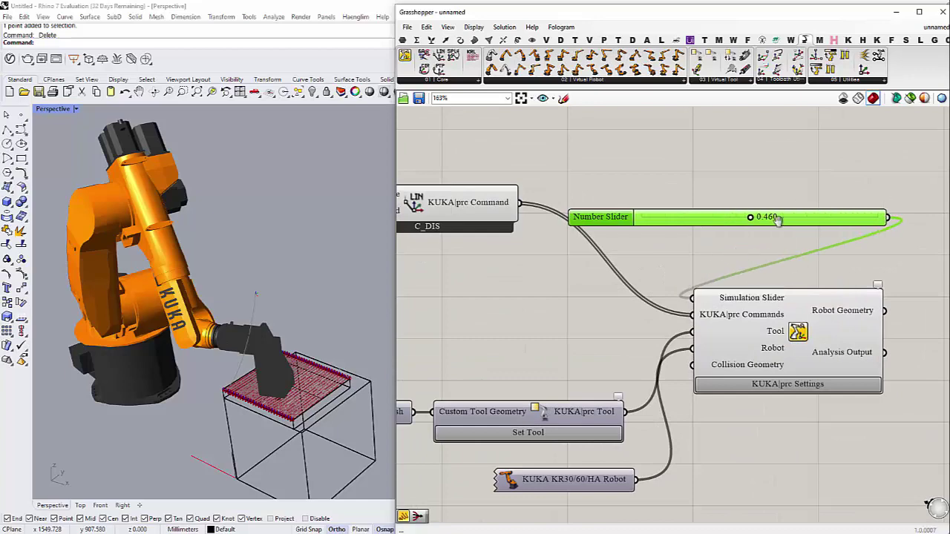
{"action": "right_click_drag", "start_coordinate": [770, 233], "coordinate": [728, 224]}
{"action": "left_click_drag", "start_coordinate": [709, 210], "coordinate": [654, 213]}
{"action": "right_click_drag", "start_coordinate": [577, 290], "coordinate": [658, 254]}
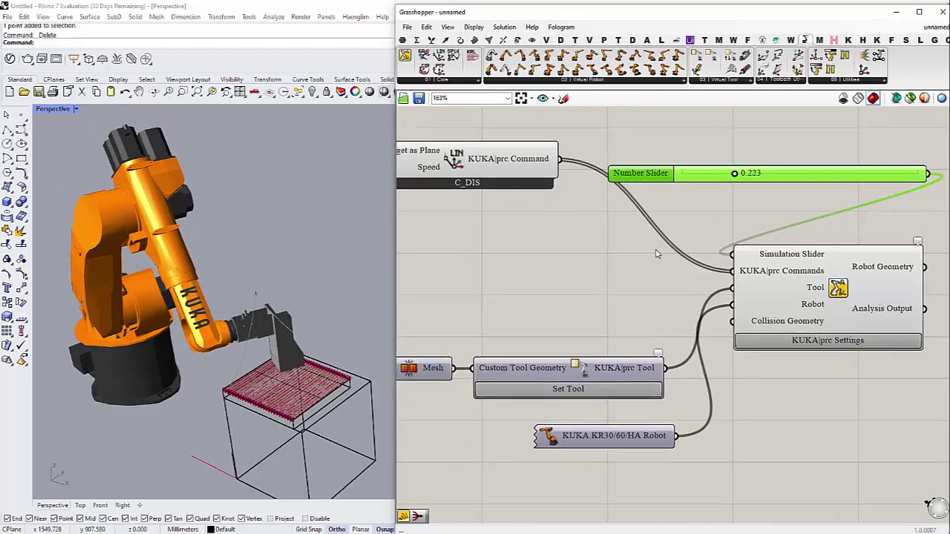
{"action": "left_click", "coordinate": [658, 254]}
Set the Number Slider feeding the Contours Distance input to 5
{"action": "right_click_drag", "start_coordinate": [576, 268], "coordinate": [632, 257]}
{"action": "scroll", "coordinate": [876, 386], "scroll_direction": "down", "scroll_amount": 5}
{"action": "right_click_drag", "start_coordinate": [876, 386], "coordinate": [949, 322]}
{"action": "scroll", "coordinate": [607, 222], "scroll_direction": "up", "scroll_amount": 7}
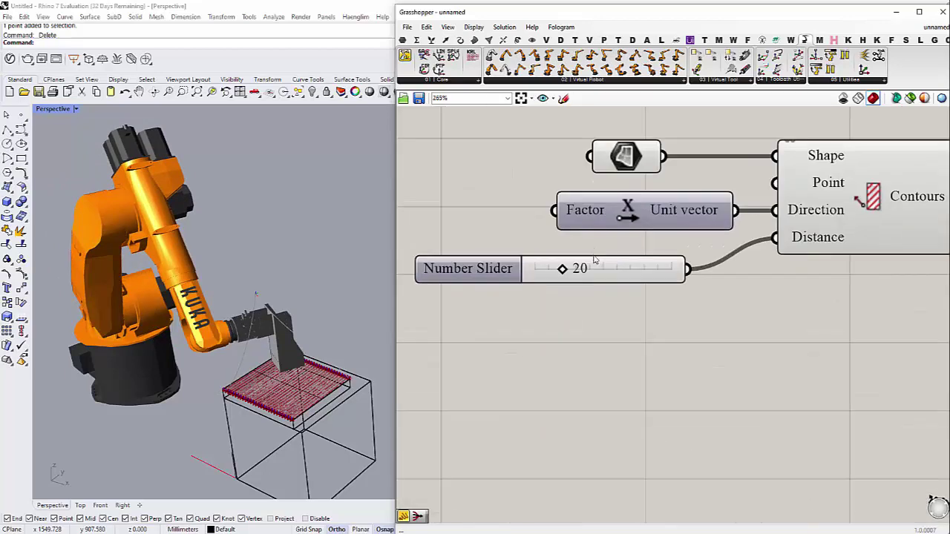
{"action": "double_click", "coordinate": [602, 271]}
{"action": "type", "text": "5"}
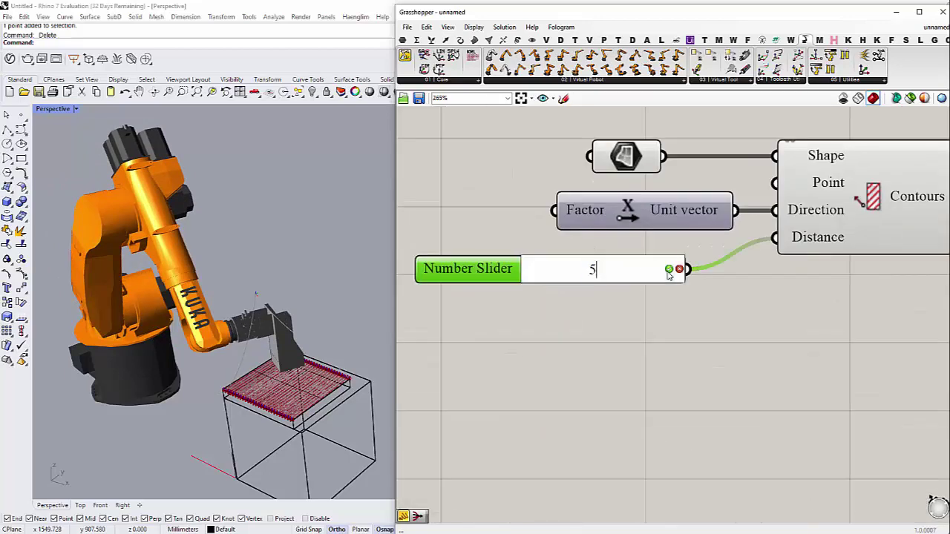
{"action": "left_click", "coordinate": [669, 270]}
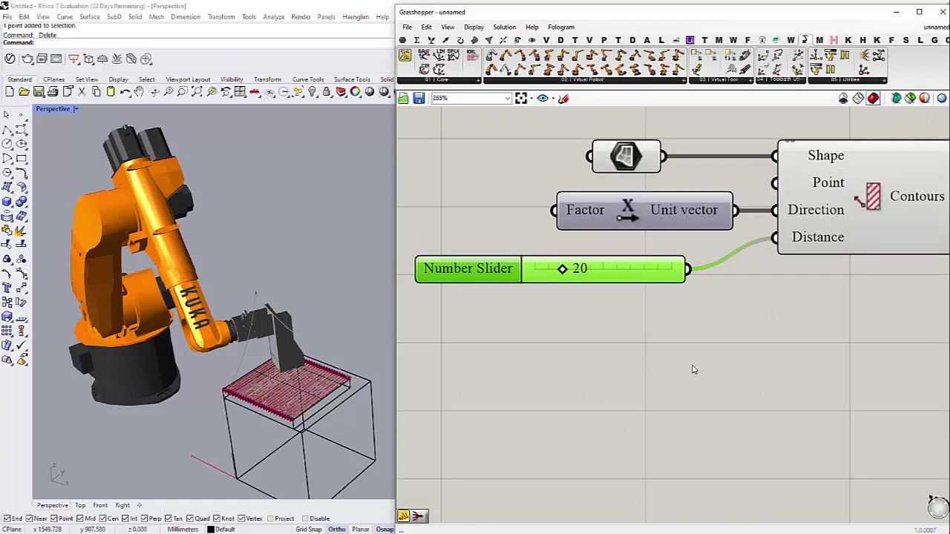
Set the contour Distance slider to 50 and look closer at the spacing on the workpiece surface
{"action": "double_click", "coordinate": [594, 274]}
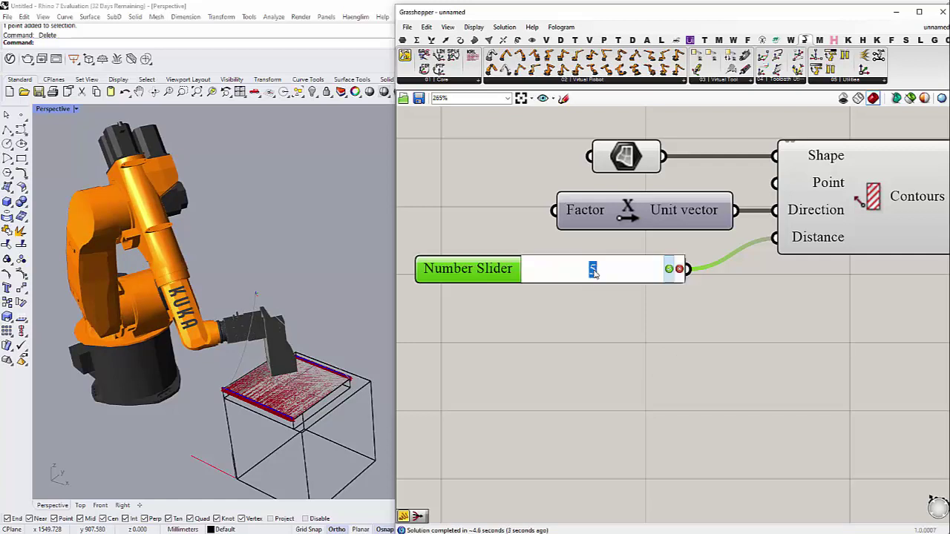
{"action": "type", "text": "50"}
{"action": "left_click", "coordinate": [669, 270]}
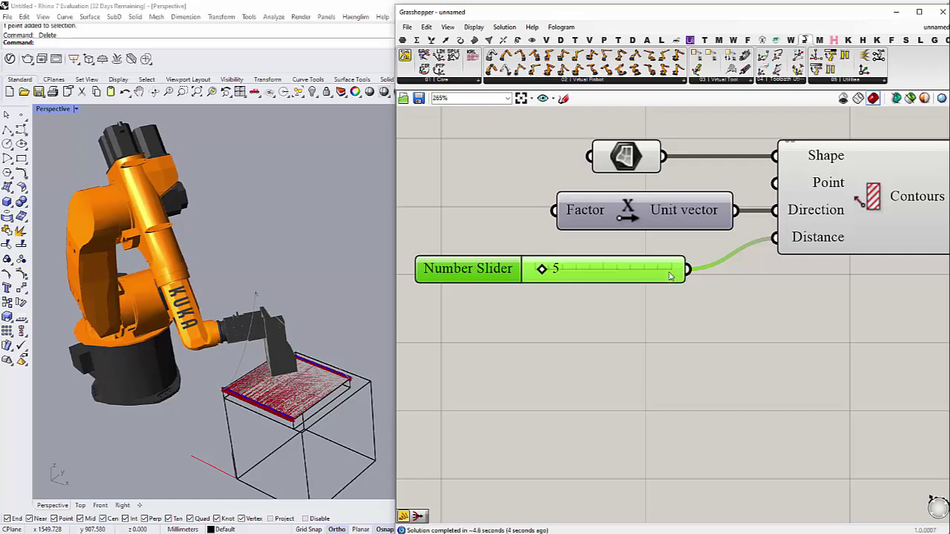
{"action": "scroll", "coordinate": [316, 403], "scroll_direction": "up", "scroll_amount": 8}
{"action": "scroll", "coordinate": [710, 349], "scroll_direction": "down", "scroll_amount": 4}
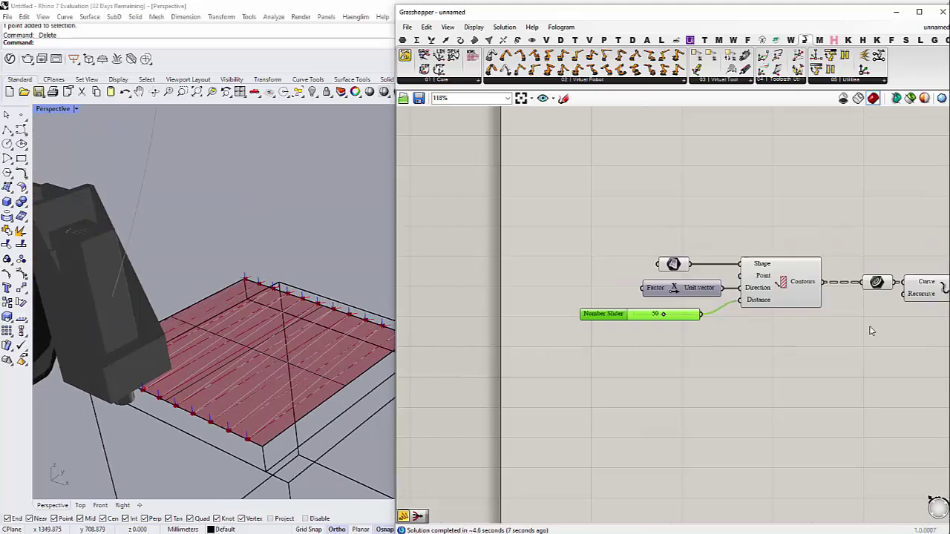
Hide the workpiece surface and box extrusions in Rhino so that only the Grasshopper geometry is shown
{"action": "right_click_drag", "start_coordinate": [870, 331], "coordinate": [752, 281]}
{"action": "right_click_drag", "start_coordinate": [856, 307], "coordinate": [546, 284]}
{"action": "scroll", "coordinate": [675, 279], "scroll_direction": "down", "scroll_amount": 4}
{"action": "scroll", "coordinate": [680, 278], "scroll_direction": "up", "scroll_amount": 2}
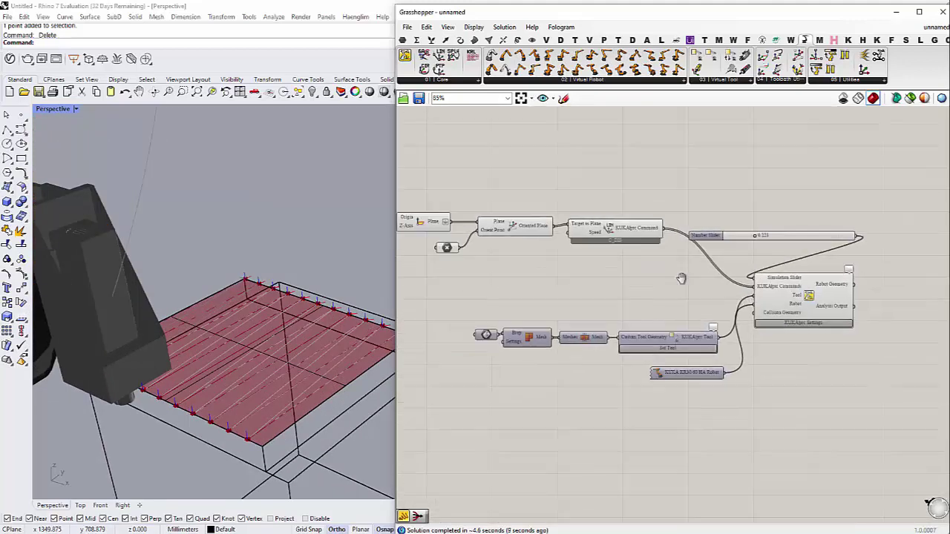
{"action": "right_click_drag", "start_coordinate": [681, 277], "coordinate": [725, 273]}
{"action": "scroll", "coordinate": [297, 399], "scroll_direction": "down", "scroll_amount": 4}
{"action": "right_click_drag", "start_coordinate": [296, 399], "coordinate": [332, 311]}
{"action": "left_click_drag", "start_coordinate": [349, 280], "coordinate": [254, 399]}
{"action": "type", "text": "Hide"}
{"action": "key", "text": "Return"}
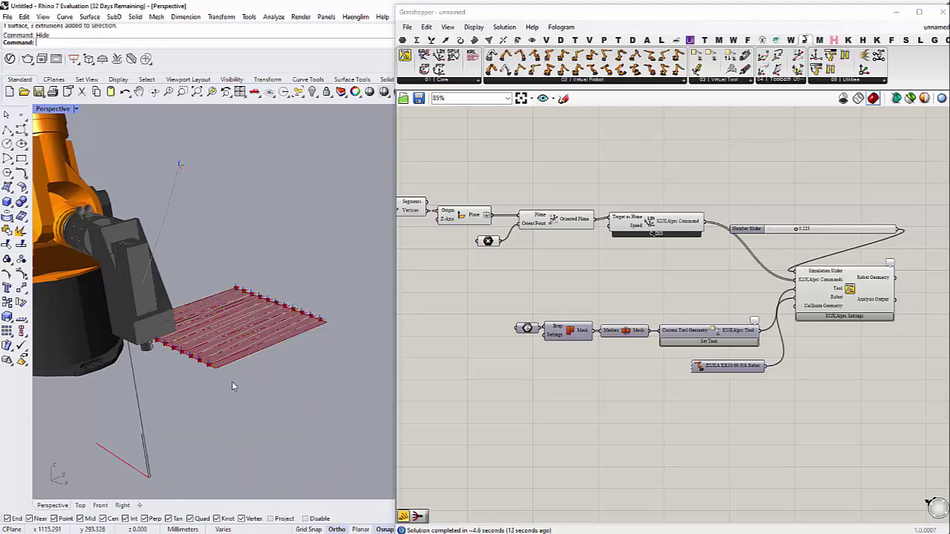
{"action": "right_click_drag", "start_coordinate": [232, 382], "coordinate": [235, 394]}
{"action": "scroll", "coordinate": [235, 392], "scroll_direction": "up", "scroll_amount": 4}
{"action": "scroll", "coordinate": [544, 369], "scroll_direction": "down", "scroll_amount": 4}
Turn off the preview of the components running from the contour setup to the LINear Movement component
{"action": "right_click_drag", "start_coordinate": [461, 343], "coordinate": [617, 308]}
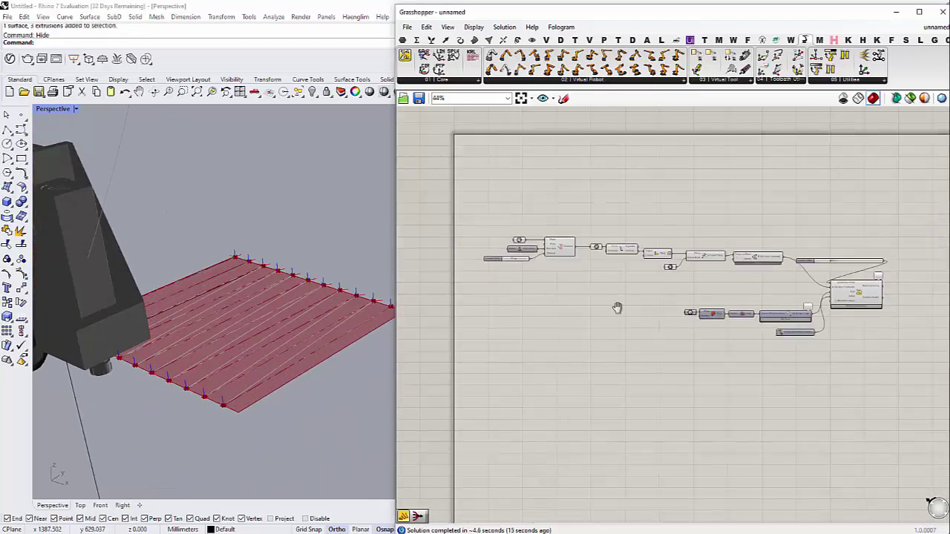
{"action": "scroll", "coordinate": [565, 264], "scroll_direction": "up", "scroll_amount": 3}
{"action": "left_click_drag", "start_coordinate": [457, 190], "coordinate": [859, 300]}
{"action": "scroll", "coordinate": [736, 301], "scroll_direction": "down", "scroll_amount": 2}
{"action": "middle_click", "coordinate": [859, 300]}
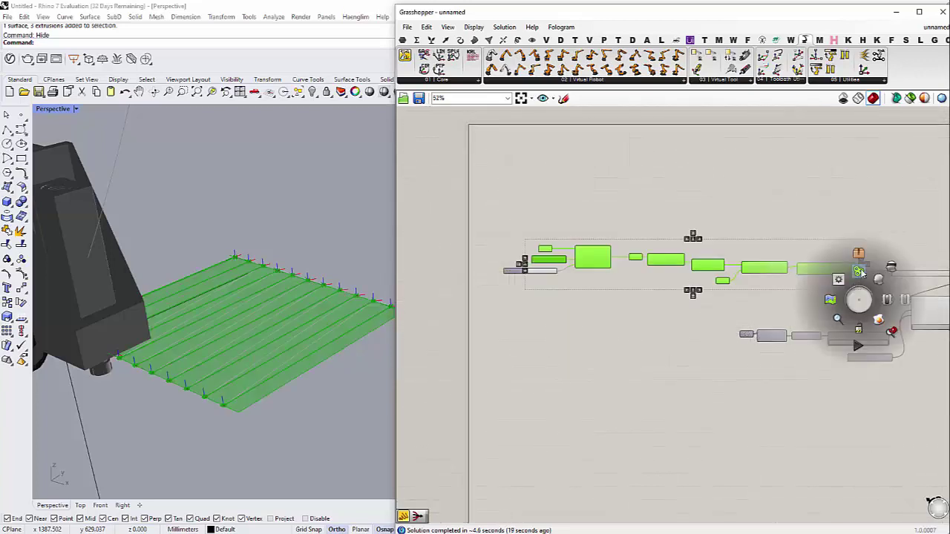
{"action": "left_click", "coordinate": [860, 272]}
{"action": "right_click_drag", "start_coordinate": [669, 322], "coordinate": [619, 331]}
{"action": "left_click", "coordinate": [571, 351]}
{"action": "scroll", "coordinate": [668, 319], "scroll_direction": "up", "scroll_amount": 5}
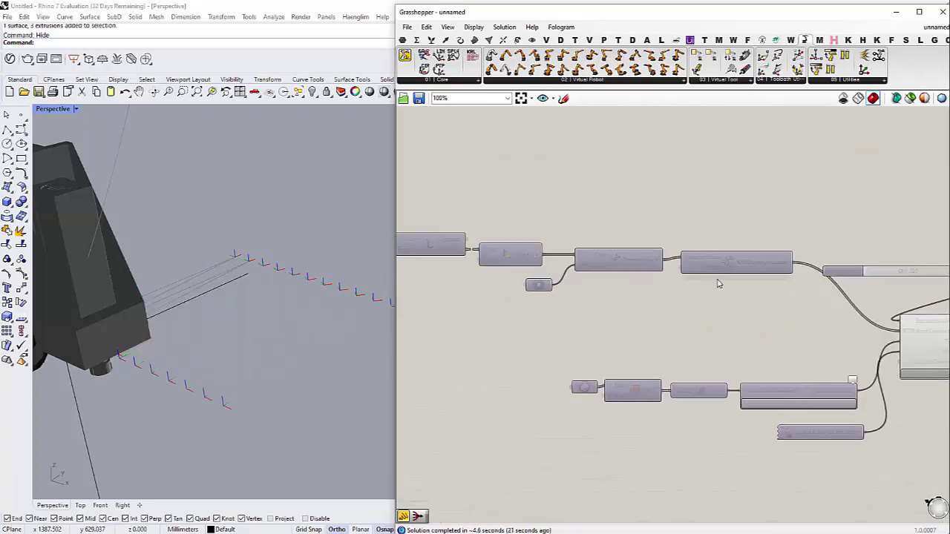
Turn the preview back on for the surface parameter feeding the Contours Shape input
{"action": "scroll", "coordinate": [295, 376], "scroll_direction": "up", "scroll_amount": 2}
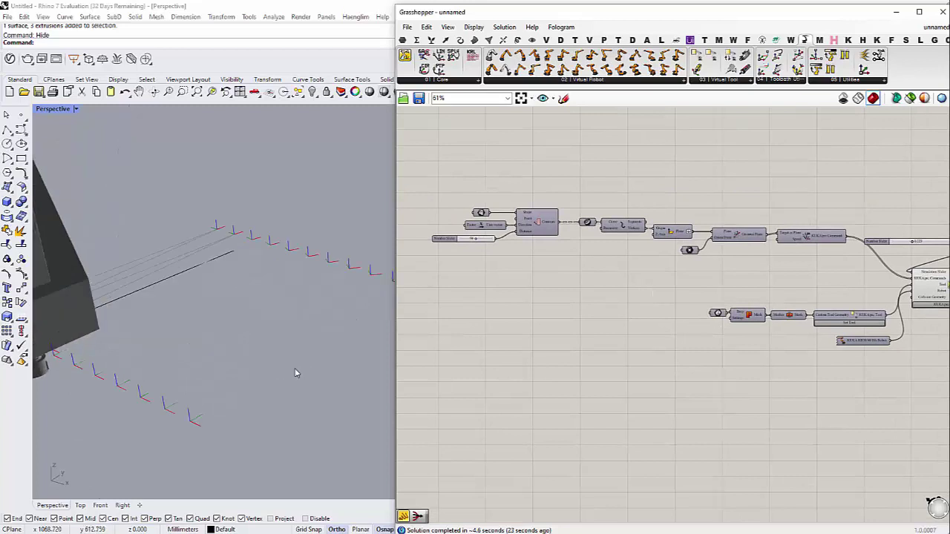
{"action": "scroll", "coordinate": [502, 339], "scroll_direction": "down", "scroll_amount": 3}
{"action": "scroll", "coordinate": [501, 247], "scroll_direction": "up", "scroll_amount": 4}
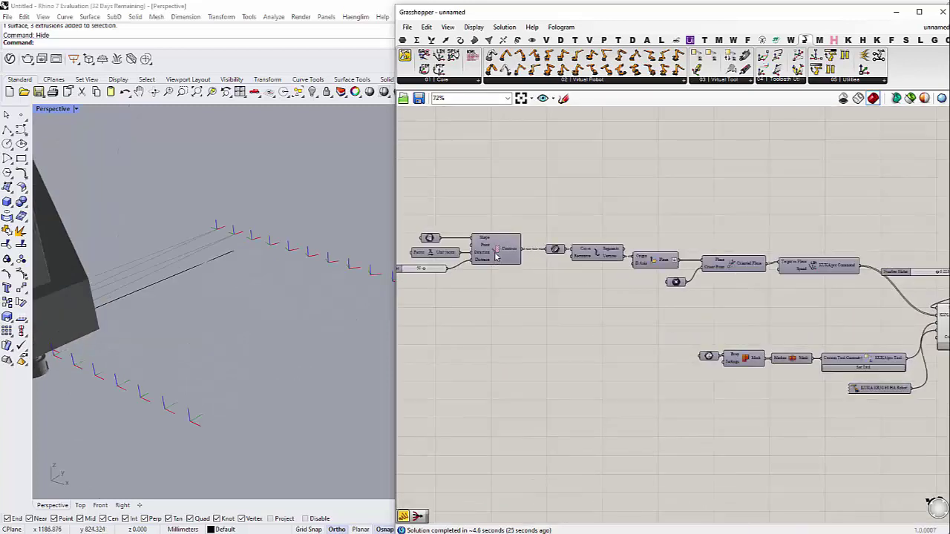
{"action": "right_click_drag", "start_coordinate": [593, 281], "coordinate": [634, 286]}
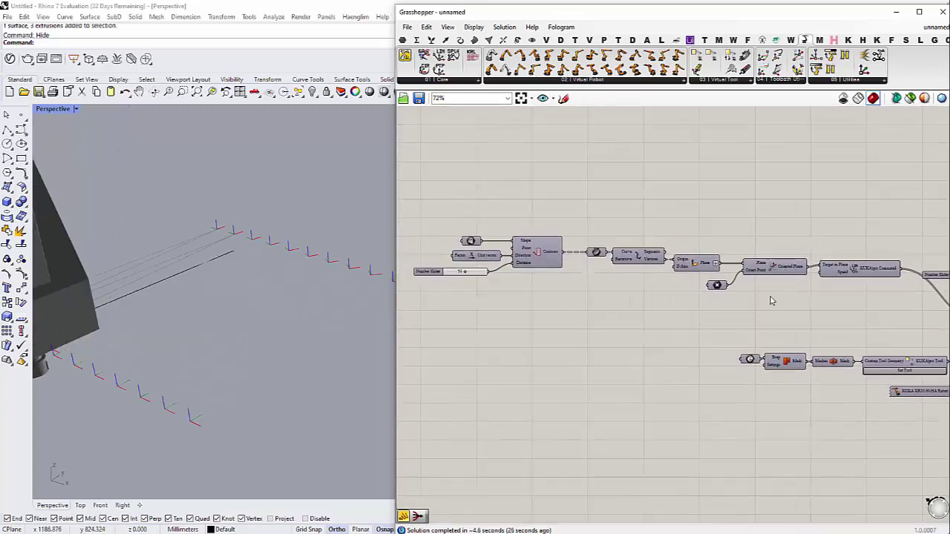
{"action": "middle_click", "coordinate": [469, 242]}
{"action": "left_click", "coordinate": [486, 220]}
{"action": "left_click", "coordinate": [549, 381]}
{"action": "right_click_drag", "start_coordinate": [549, 381], "coordinate": [523, 348]}
{"action": "scroll", "coordinate": [523, 347], "scroll_direction": "down", "scroll_amount": 3}
{"action": "right_click_drag", "start_coordinate": [715, 329], "coordinate": [645, 340]}
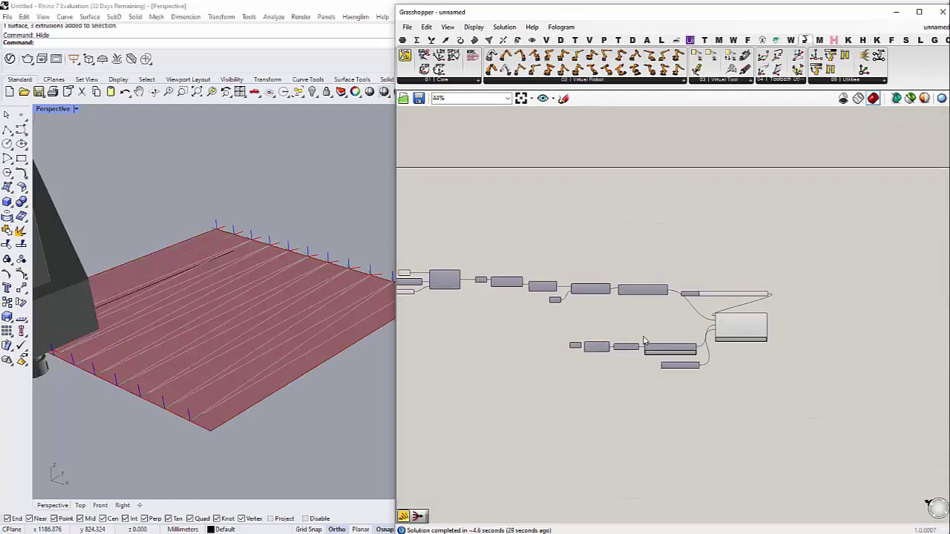
Scrub the simulation slider through 0.037 and 0.136 to 0.262 and watch the robot move over the contoured surface
{"action": "scroll", "coordinate": [709, 295], "scroll_direction": "up", "scroll_amount": 8}
{"action": "left_click_drag", "start_coordinate": [702, 291], "coordinate": [630, 297]}
{"action": "scroll", "coordinate": [334, 335], "scroll_direction": "down", "scroll_amount": 2}
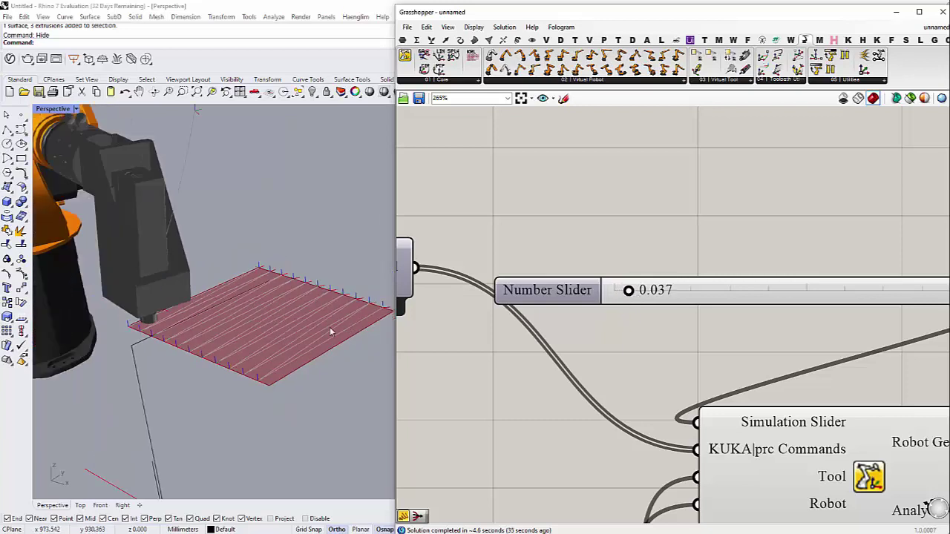
{"action": "scroll", "coordinate": [330, 326], "scroll_direction": "up", "scroll_amount": 1}
{"action": "left_click_drag", "start_coordinate": [627, 293], "coordinate": [666, 290]}
{"action": "scroll", "coordinate": [276, 399], "scroll_direction": "up", "scroll_amount": 3}
{"action": "right_click_drag", "start_coordinate": [275, 398], "coordinate": [241, 305]}
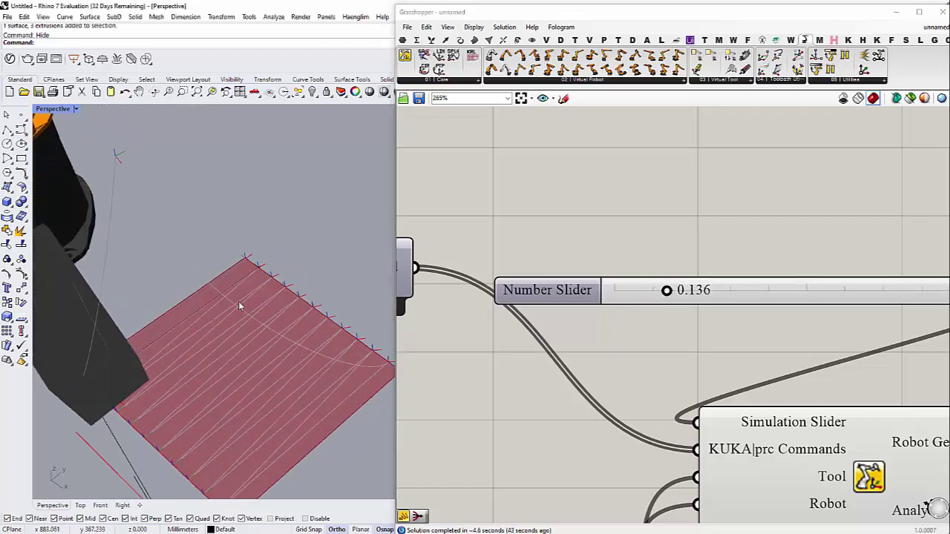
{"action": "right_click_drag", "start_coordinate": [180, 352], "coordinate": [234, 287]}
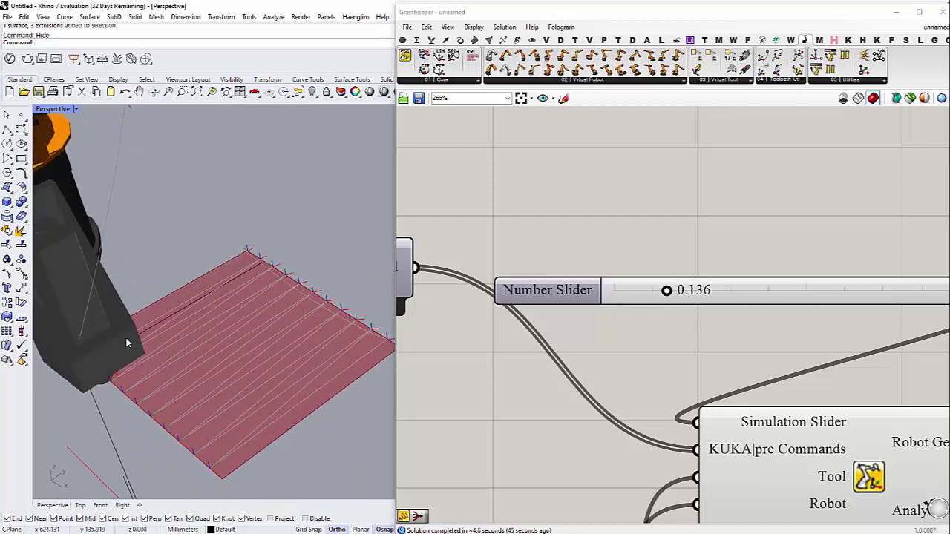
{"action": "left_click_drag", "start_coordinate": [669, 291], "coordinate": [721, 290]}
{"action": "right_click_drag", "start_coordinate": [356, 382], "coordinate": [302, 367]}
Add a Point List component below the plane component and connect the exploded curves' Vertices to its Points input
{"action": "right_click_drag", "start_coordinate": [706, 344], "coordinate": [723, 309]}
{"action": "scroll", "coordinate": [724, 312], "scroll_direction": "down", "scroll_amount": 4}
{"action": "right_click_drag", "start_coordinate": [517, 358], "coordinate": [579, 375]}
{"action": "scroll", "coordinate": [578, 375], "scroll_direction": "up", "scroll_amount": 2}
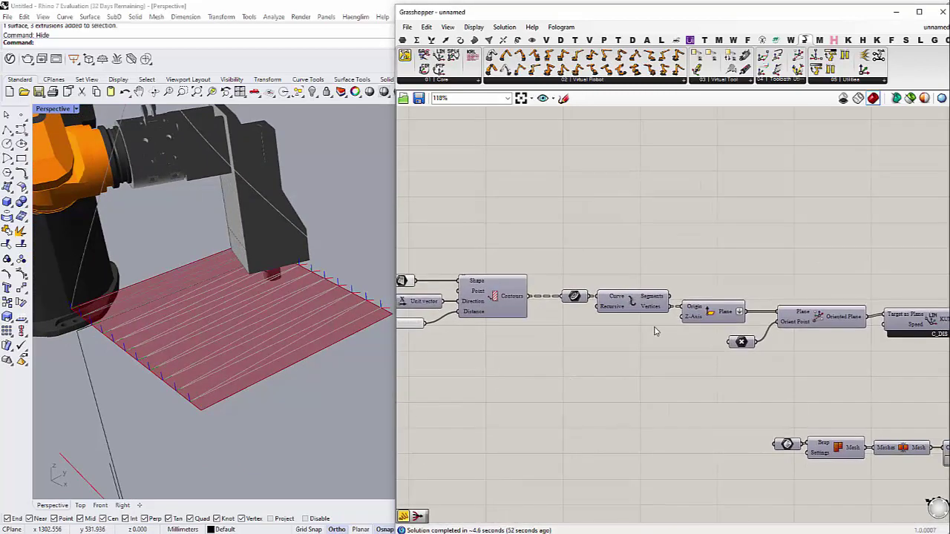
{"action": "double_click", "coordinate": [712, 380]}
{"action": "type", "text": "poi"}
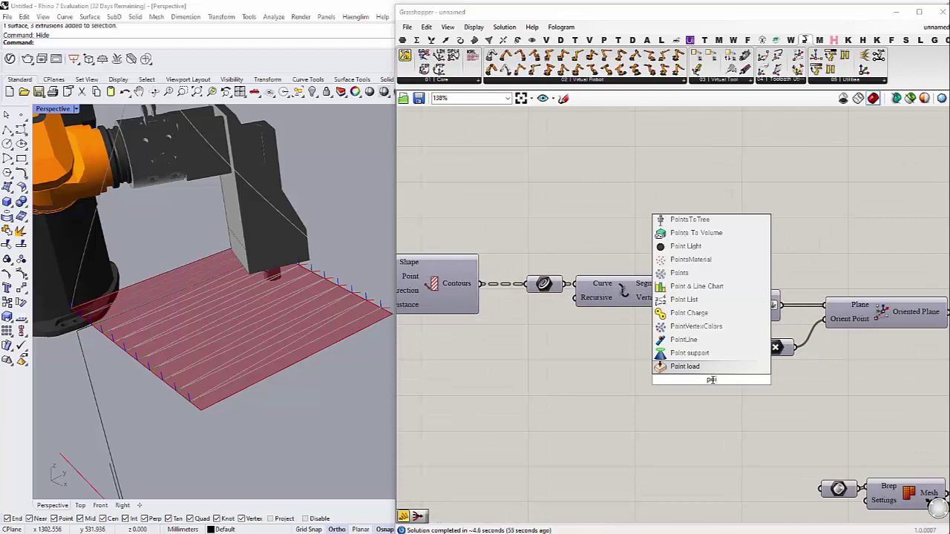
{"action": "type", "text": "nt list"}
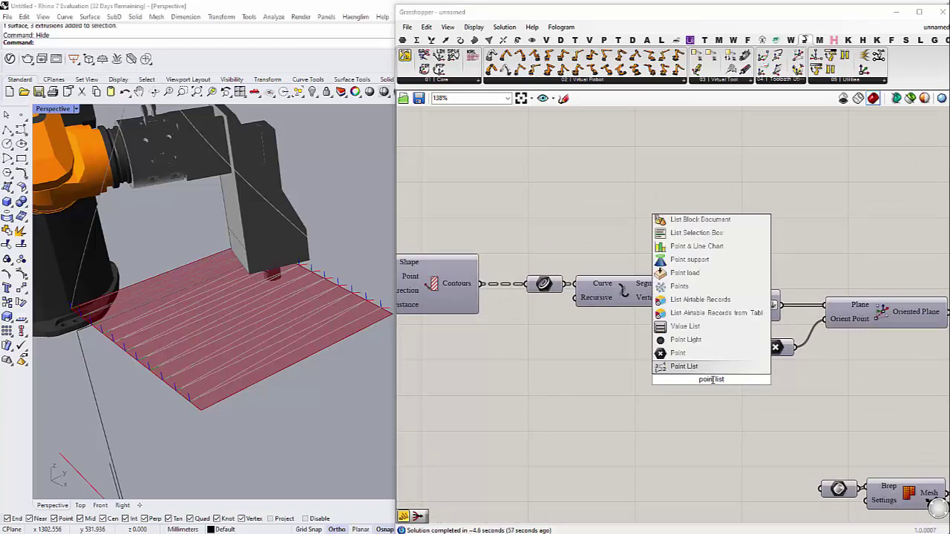
{"action": "key", "text": "Return"}
{"action": "left_click_drag", "start_coordinate": [677, 297], "coordinate": [686, 372]}
Create a number slider of 4, connect it to the Point List Size input and raise it to 10
{"action": "double_click", "coordinate": [603, 403]}
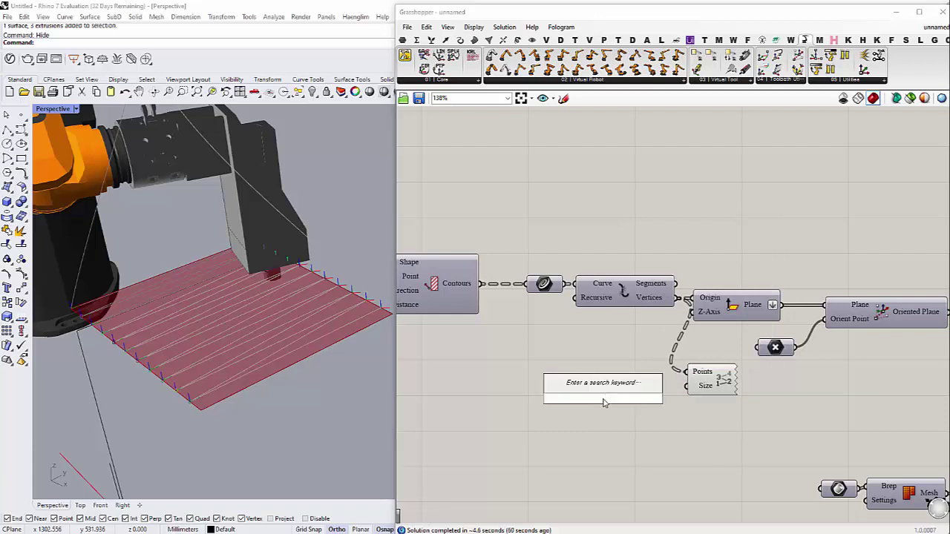
{"action": "type", "text": "4"}
{"action": "key", "text": "Return"}
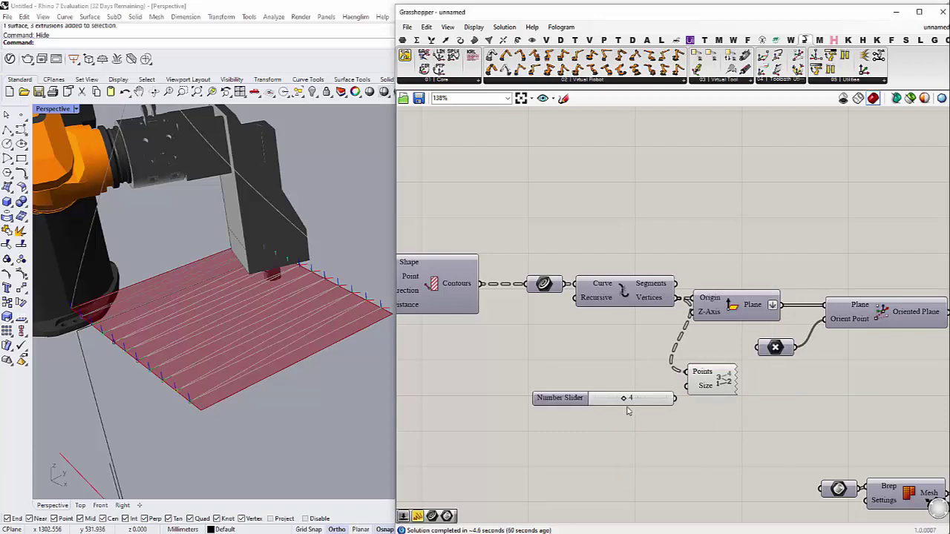
{"action": "left_click_drag", "start_coordinate": [677, 399], "coordinate": [656, 397]}
{"action": "left_click", "coordinate": [724, 377]}
{"action": "right_click_drag", "start_coordinate": [656, 420], "coordinate": [637, 414]}
{"action": "left_click", "coordinate": [549, 431]}
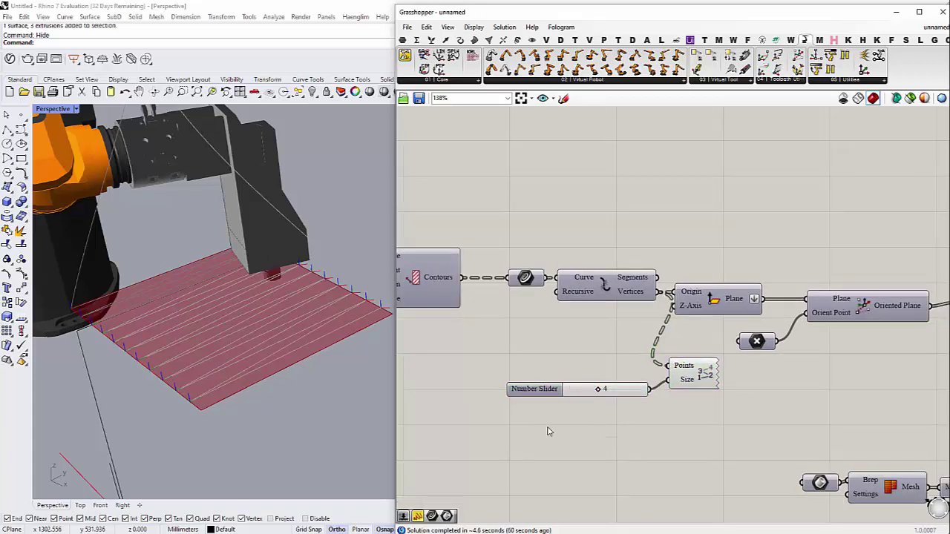
{"action": "left_click", "coordinate": [599, 391]}
{"action": "left_click_drag", "start_coordinate": [599, 391], "coordinate": [645, 394]}
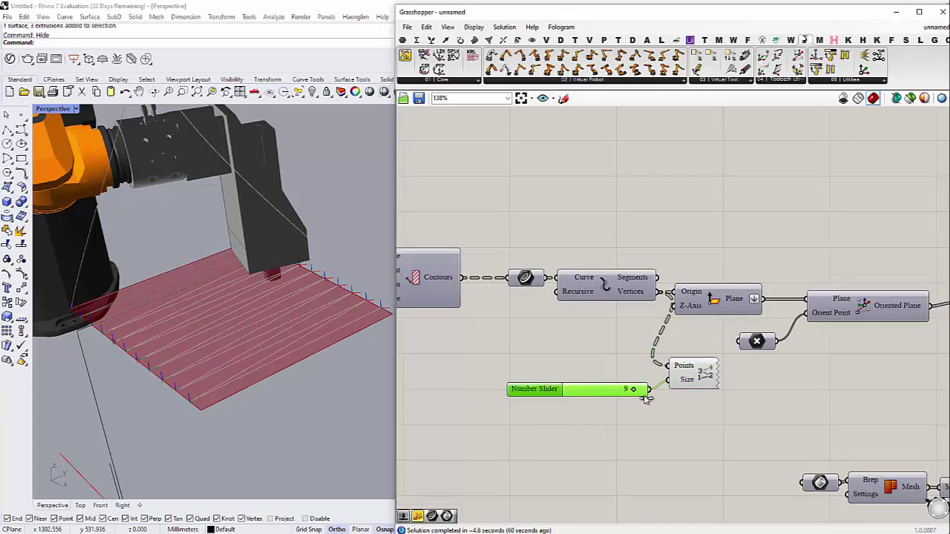
Replace the Point List Size slider with a new one of 100, delete the old slider, and lower the value to 71
{"action": "double_click", "coordinate": [630, 438]}
{"action": "type", "text": "Number Slider"}
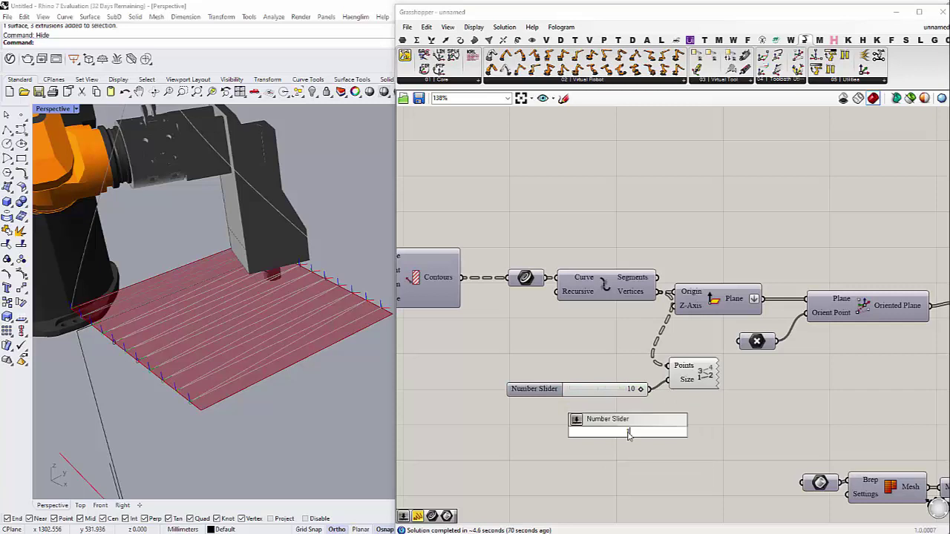
{"action": "key", "text": "Return"}
{"action": "left_click_drag", "start_coordinate": [698, 432], "coordinate": [668, 381]}
{"action": "key", "text": "Delete"}
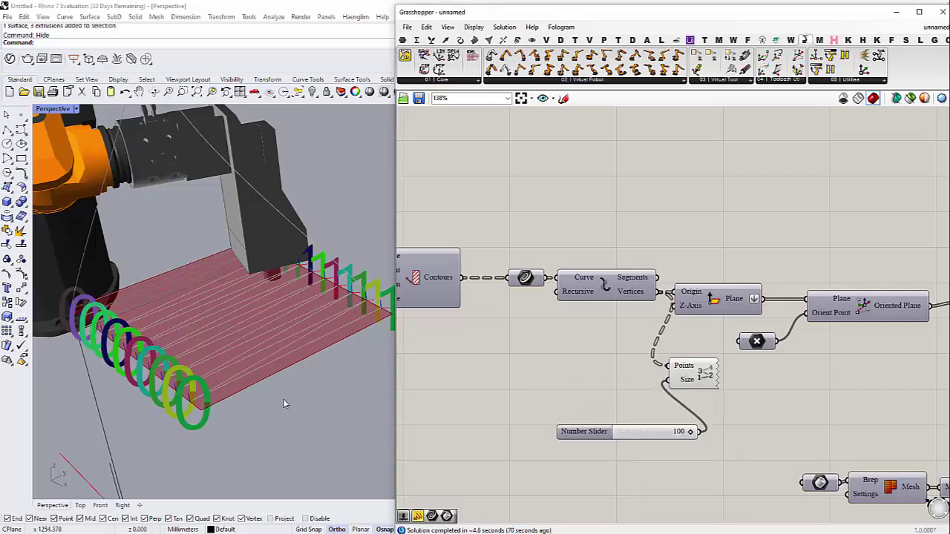
{"action": "right_click_drag", "start_coordinate": [194, 370], "coordinate": [199, 420]}
{"action": "left_click_drag", "start_coordinate": [690, 430], "coordinate": [669, 431]}
Reset the simulation slider to 0.000 and view the numbered points at both ends of the contours
{"action": "scroll", "coordinate": [512, 328], "scroll_direction": "down", "scroll_amount": 4}
{"action": "scroll", "coordinate": [931, 332], "scroll_direction": "up", "scroll_amount": 3}
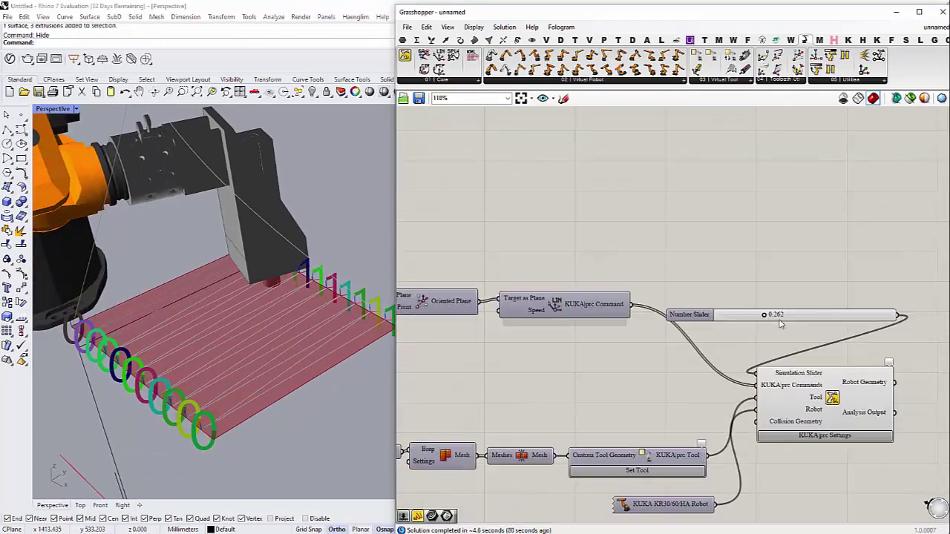
{"action": "left_click_drag", "start_coordinate": [774, 319], "coordinate": [706, 326]}
{"action": "right_click_drag", "start_coordinate": [555, 374], "coordinate": [581, 367]}
{"action": "right_click_drag", "start_coordinate": [52, 364], "coordinate": [77, 346]}
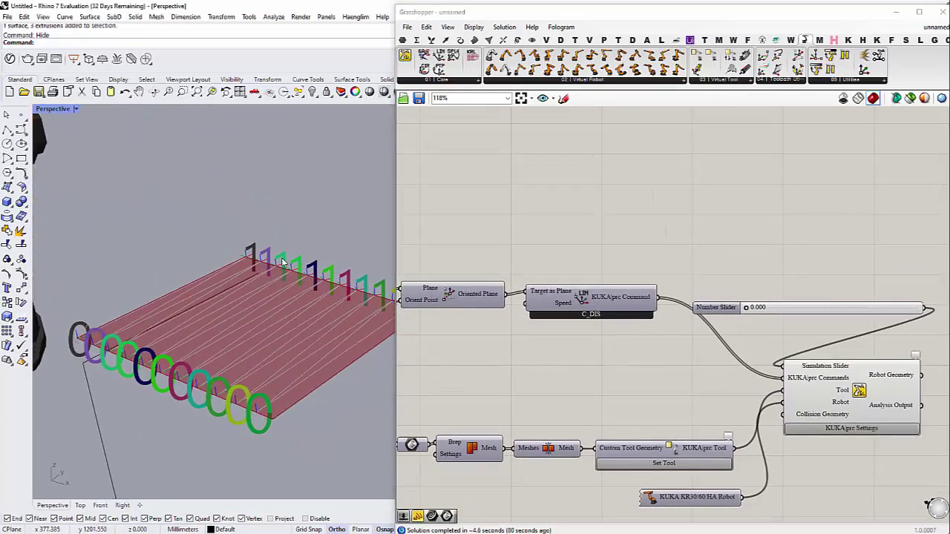
Set the Point List Size slider to 53 and look over the smaller numbering on the surface
{"action": "right_click_drag", "start_coordinate": [576, 340], "coordinate": [706, 289]}
{"action": "right_click_drag", "start_coordinate": [577, 415], "coordinate": [794, 438]}
{"action": "scroll", "coordinate": [633, 395], "scroll_direction": "up", "scroll_amount": 3}
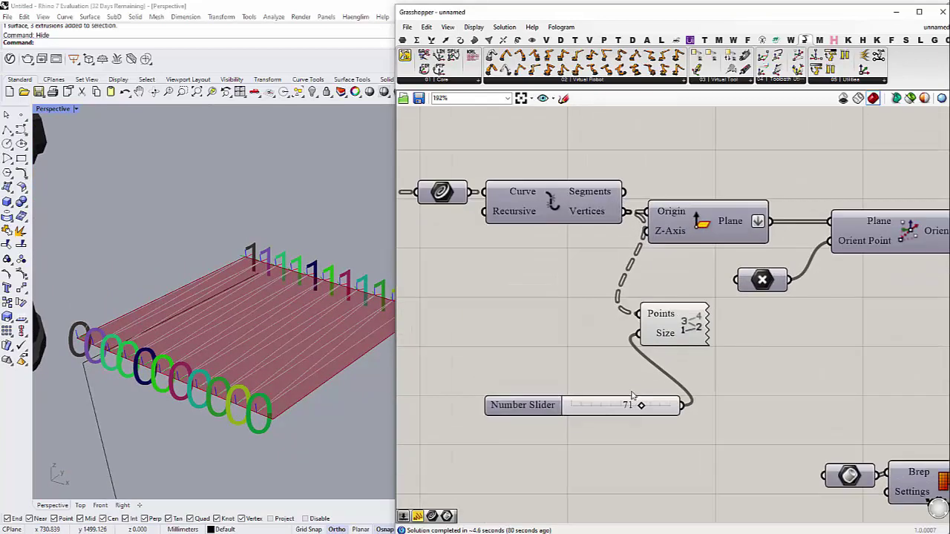
{"action": "left_click_drag", "start_coordinate": [640, 407], "coordinate": [623, 407]}
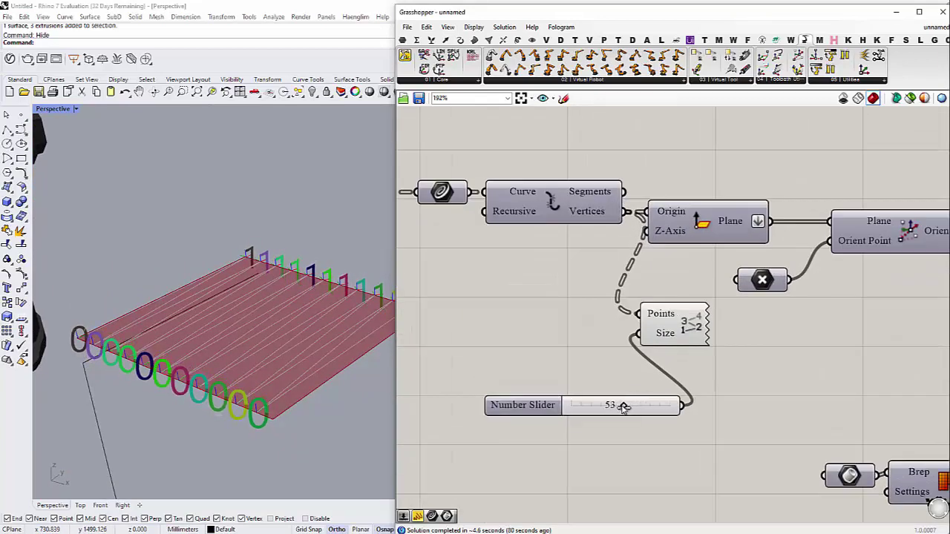
{"action": "right_click_drag", "start_coordinate": [211, 349], "coordinate": [98, 367]}
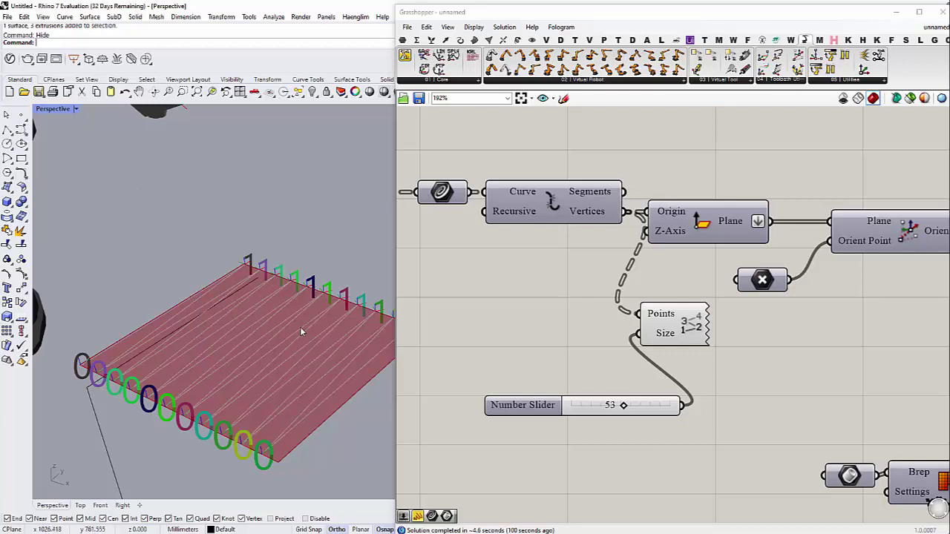
Add a Dispatch component below the contour output
{"action": "right_click_drag", "start_coordinate": [525, 339], "coordinate": [626, 327]}
{"action": "scroll", "coordinate": [626, 327], "scroll_direction": "down", "scroll_amount": 2}
{"action": "scroll", "coordinate": [557, 259], "scroll_direction": "up", "scroll_amount": 1}
{"action": "right_click_drag", "start_coordinate": [557, 258], "coordinate": [646, 296]}
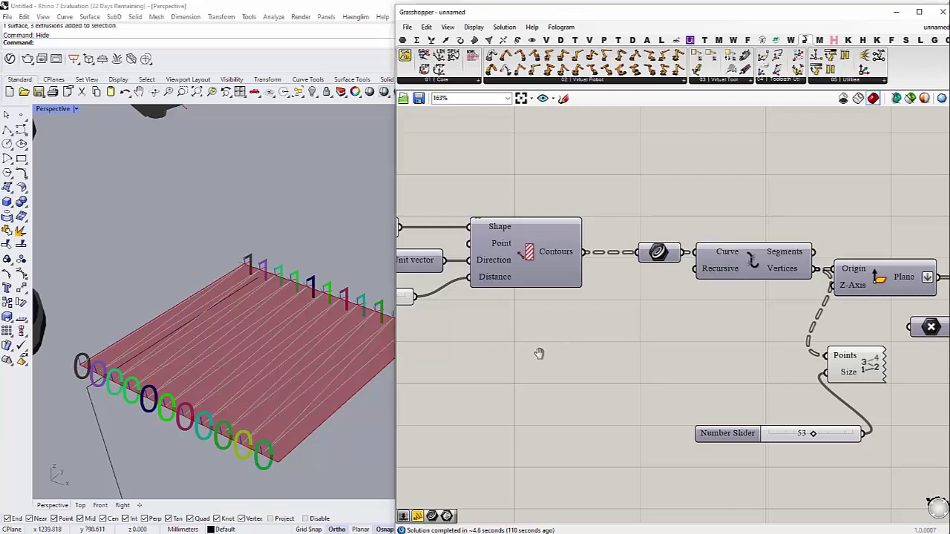
{"action": "double_click", "coordinate": [603, 326]}
{"action": "type", "text": "disp"}
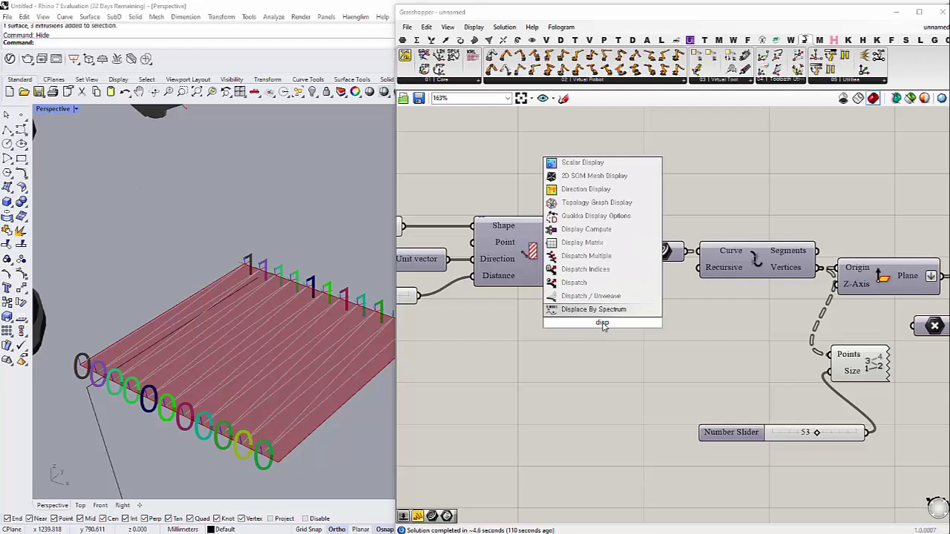
{"action": "key", "text": "Up"}
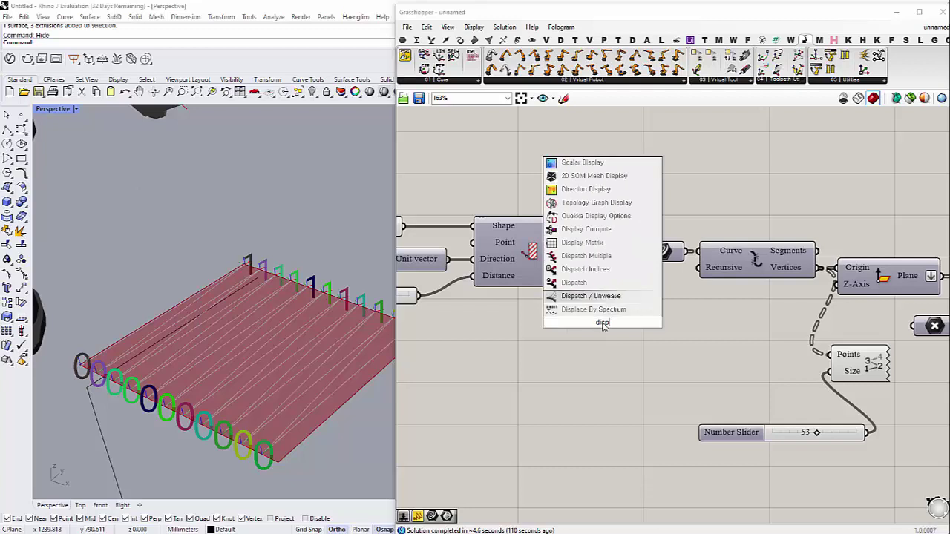
{"action": "key", "text": "Up"}
{"action": "key", "text": "Return"}
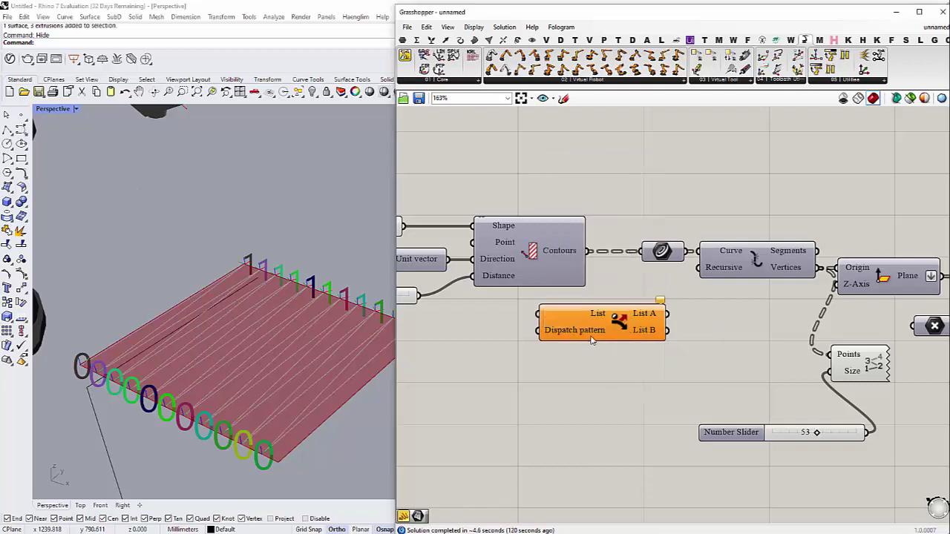
Connect the contour curve parameter to the Dispatch List input and place Dispatch above the curve explode component
{"action": "left_click_drag", "start_coordinate": [593, 332], "coordinate": [694, 324]}
{"action": "left_click_drag", "start_coordinate": [661, 251], "coordinate": [629, 250]}
{"action": "right_click_drag", "start_coordinate": [661, 253], "coordinate": [550, 223]}
{"action": "left_click", "coordinate": [548, 236]}
{"action": "left_click_drag", "start_coordinate": [533, 238], "coordinate": [563, 169]}
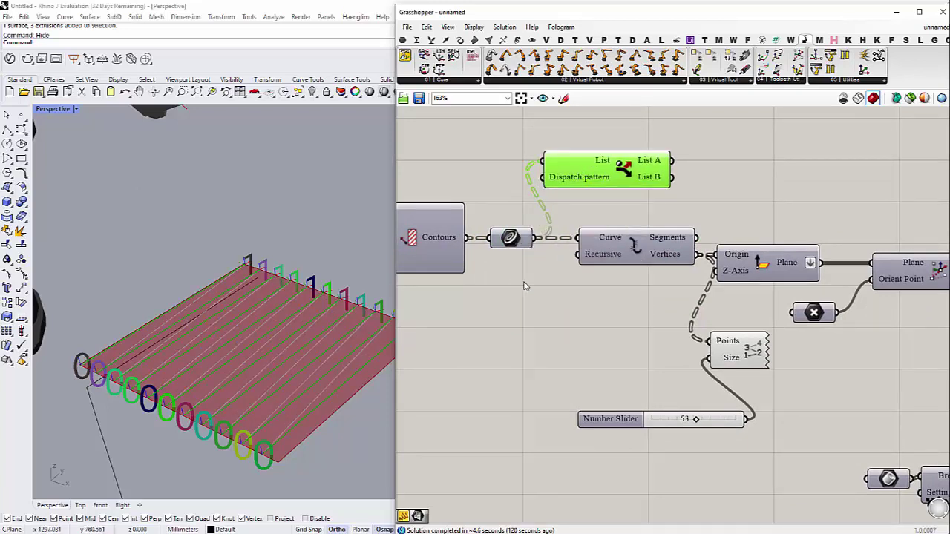
Feed the Dispatch List input directly from the Contours output instead of the curve parameter
{"action": "right_click_drag", "start_coordinate": [737, 164], "coordinate": [717, 198]}
{"action": "left_click", "coordinate": [717, 197]}
{"action": "double_click", "coordinate": [716, 194]}
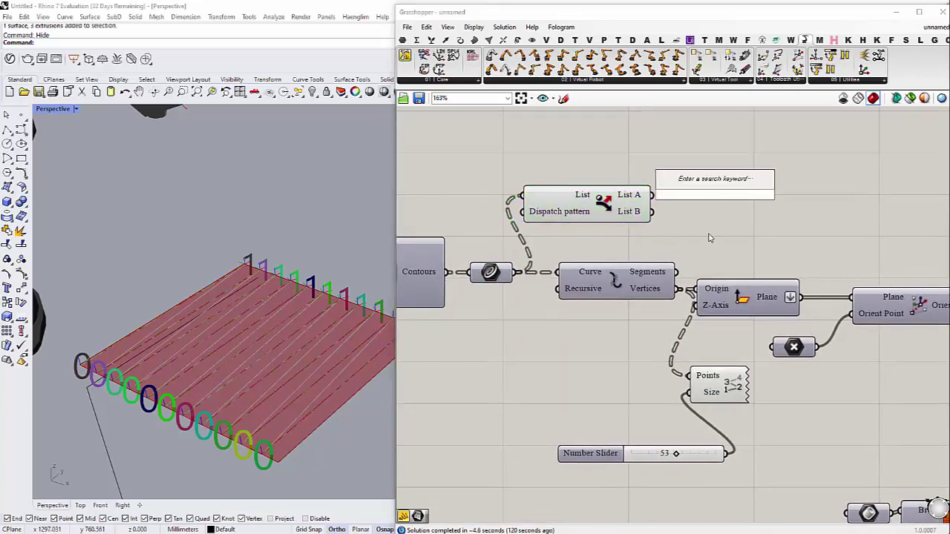
{"action": "left_click", "coordinate": [566, 425]}
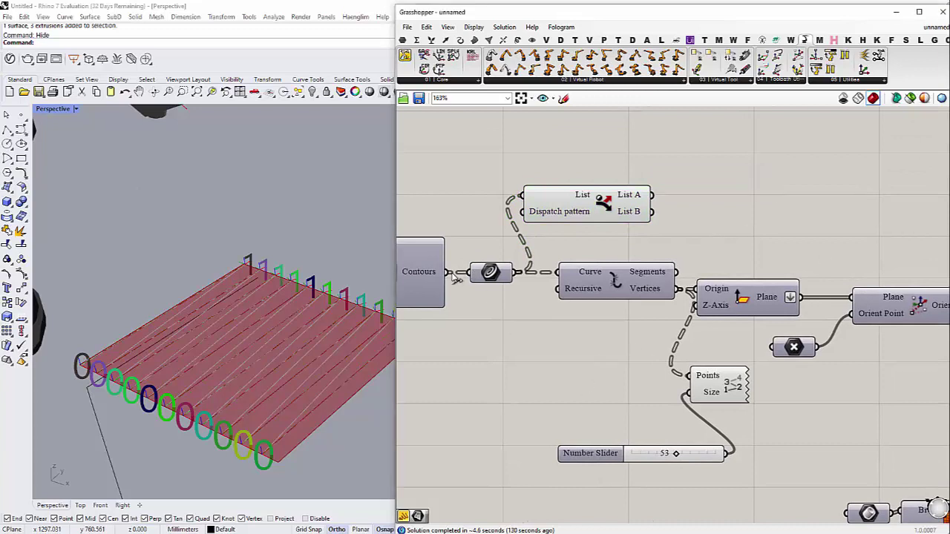
{"action": "left_click_drag", "start_coordinate": [449, 273], "coordinate": [522, 196]}
Copy the contour curve parameter, place the copy beside Dispatch and connect List A to it
{"action": "left_click", "coordinate": [489, 276]}
{"action": "left_click_drag", "start_coordinate": [490, 278], "coordinate": [710, 221]}
{"action": "right_click_drag", "start_coordinate": [646, 255], "coordinate": [629, 273]}
{"action": "left_click_drag", "start_coordinate": [695, 237], "coordinate": [773, 200]}
{"action": "key", "text": "ctrl+c"}
{"action": "key", "text": "ctrl+v"}
{"action": "left_click_drag", "start_coordinate": [636, 213], "coordinate": [743, 211]}
{"action": "left_click", "coordinate": [730, 237]}
{"action": "right_click_drag", "start_coordinate": [729, 237], "coordinate": [673, 226]}
{"action": "left_click_drag", "start_coordinate": [685, 199], "coordinate": [666, 205]}
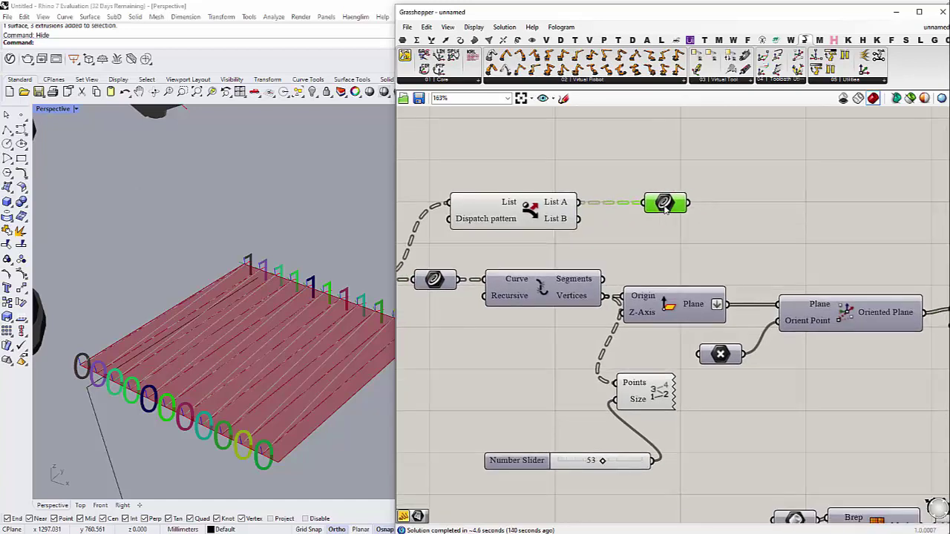
{"action": "right_click_drag", "start_coordinate": [641, 223], "coordinate": [668, 221]}
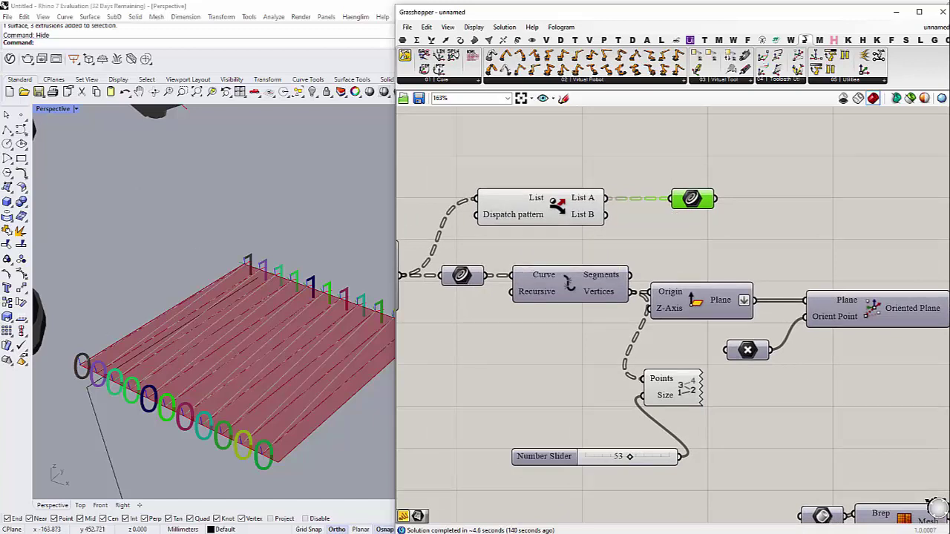
Flatten the Contours output so that Dispatch receives all contours as one list
{"action": "mouse_move", "coordinate": [510, 216]}
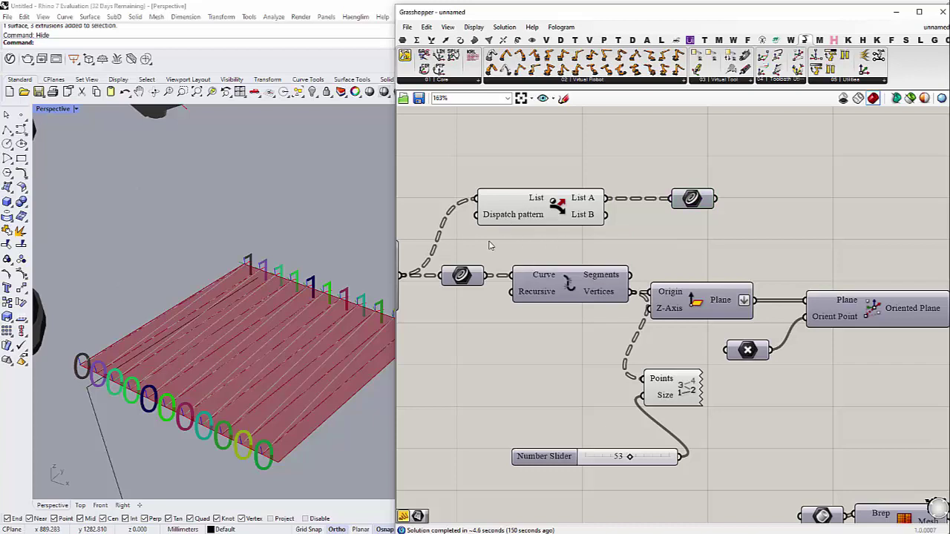
{"action": "right_click_drag", "start_coordinate": [407, 282], "coordinate": [466, 271]}
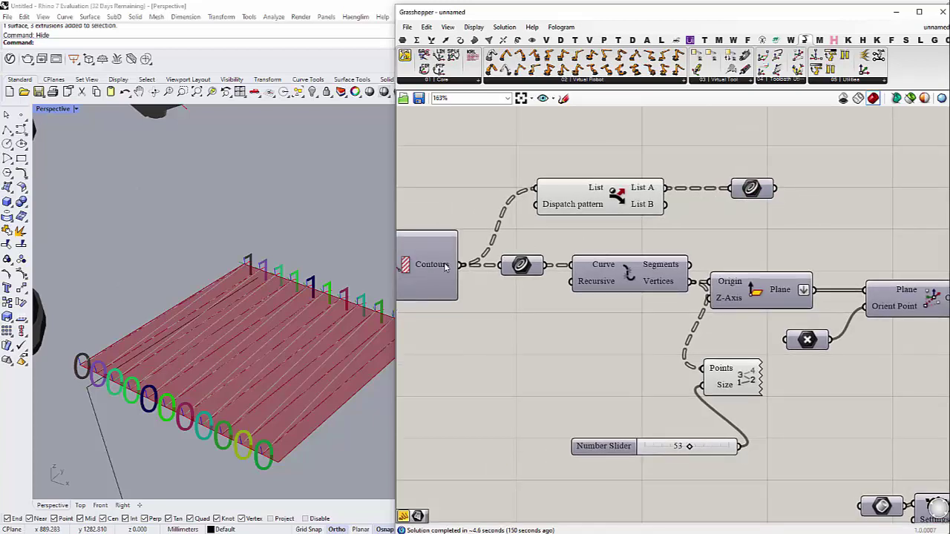
{"action": "right_click", "coordinate": [450, 266]}
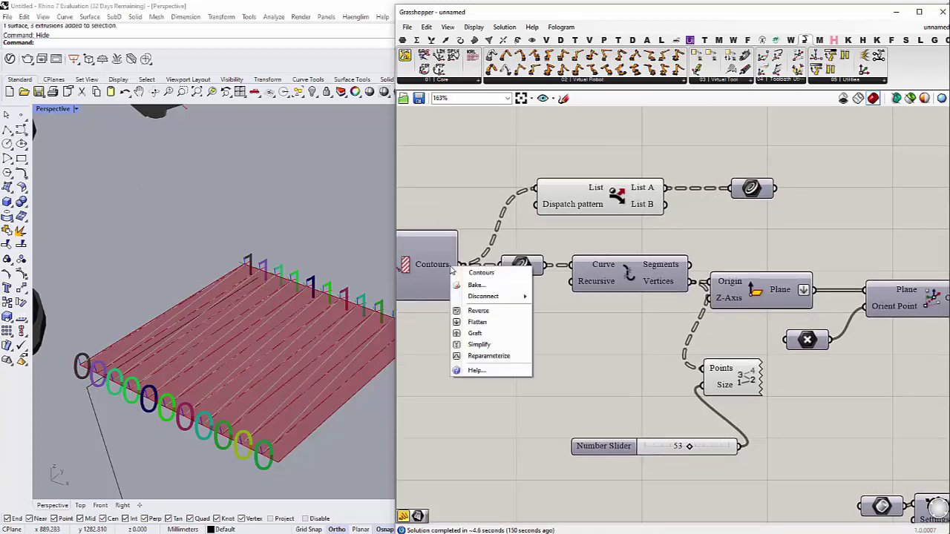
{"action": "left_click", "coordinate": [478, 322]}
Disable the original curve parameter between the Contours output and the curve explode component
{"action": "left_click", "coordinate": [529, 265]}
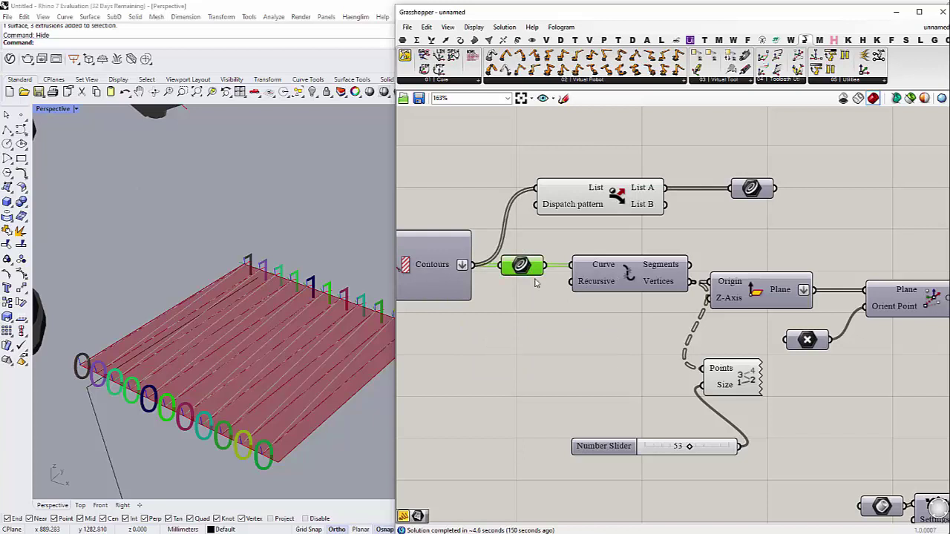
{"action": "middle_click", "coordinate": [545, 302]}
{"action": "left_click", "coordinate": [589, 301]}
{"action": "right_click_drag", "start_coordinate": [609, 317], "coordinate": [625, 363]}
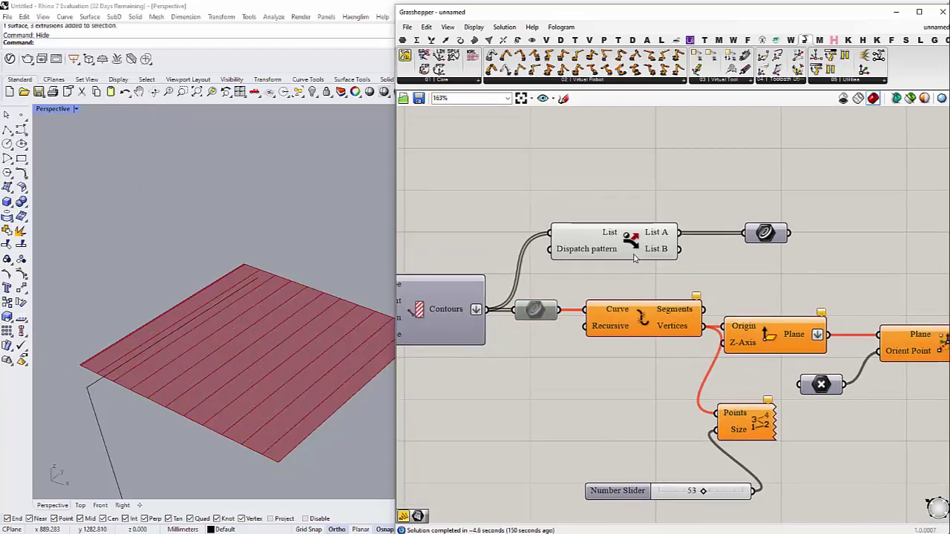
Select the curve parameter on List A to examine which contours Dispatch sends there
{"action": "left_click", "coordinate": [618, 242]}
{"action": "left_click", "coordinate": [764, 233]}
{"action": "middle_click", "coordinate": [768, 232]}
{"action": "left_click", "coordinate": [784, 221]}
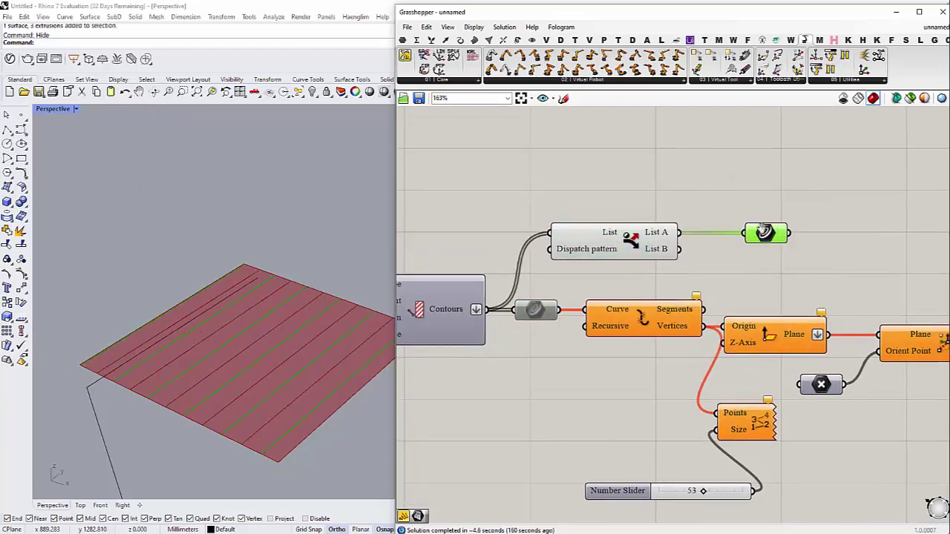
Duplicate the List A curve parameter, connect List B to the copy and inspect the contours it holds
{"action": "right_click_drag", "start_coordinate": [737, 274], "coordinate": [711, 271]}
{"action": "left_click_drag", "start_coordinate": [739, 233], "coordinate": [685, 253]}
{"action": "key", "text": "ctrl+c"}
{"action": "key", "text": "ctrl+v"}
{"action": "scroll", "coordinate": [202, 356], "scroll_direction": "down", "scroll_amount": 4}
{"action": "right_click_drag", "start_coordinate": [202, 356], "coordinate": [225, 377]}
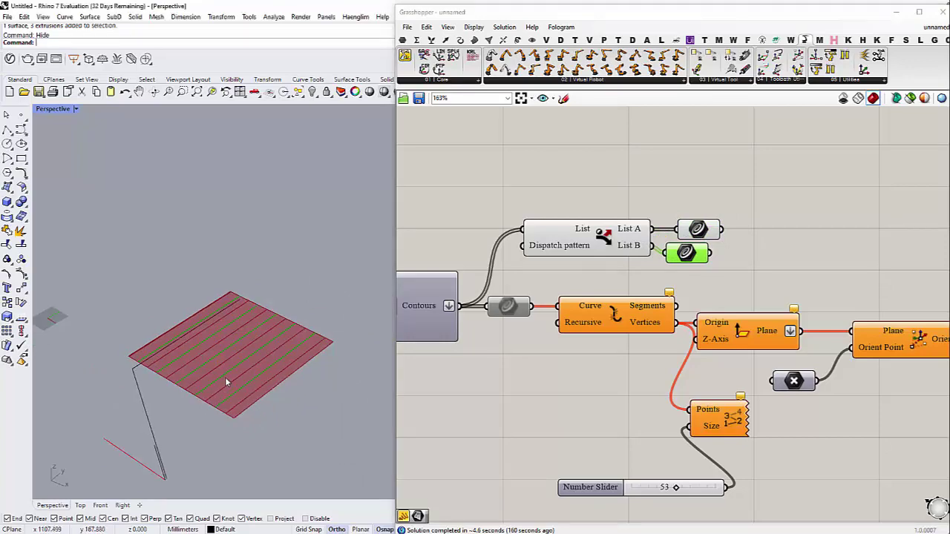
{"action": "scroll", "coordinate": [225, 377], "scroll_direction": "up", "scroll_amount": 4}
{"action": "left_click", "coordinate": [685, 268]}
Select all components from the curve explode onward and move them away from Dispatch to make room
{"action": "scroll", "coordinate": [567, 202], "scroll_direction": "down", "scroll_amount": 5}
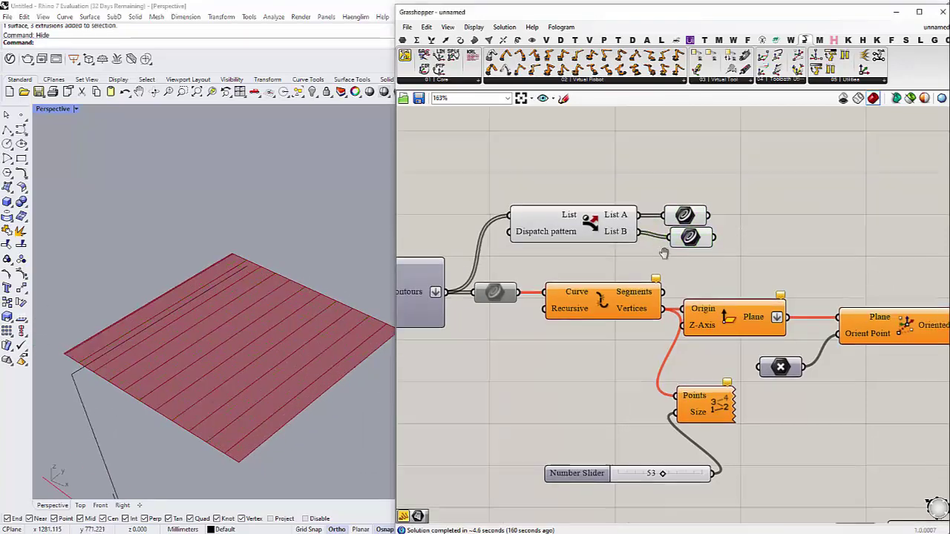
{"action": "left_click_drag", "start_coordinate": [855, 232], "coordinate": [438, 385]}
{"action": "left_click_drag", "start_coordinate": [464, 234], "coordinate": [616, 230]}
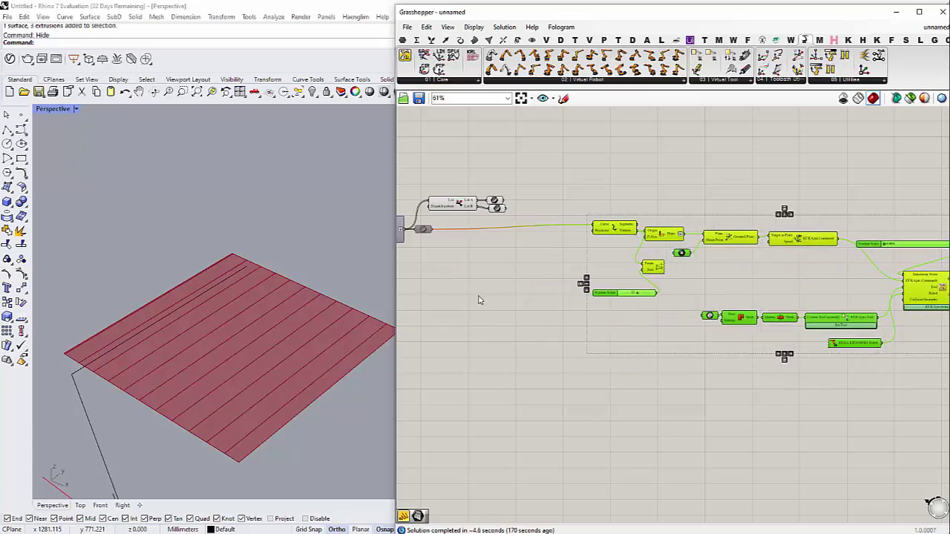
Select Dispatch and its List B curve parameter in turn to examine which surface contours each one holds
{"action": "left_click", "coordinate": [480, 299]}
{"action": "right_click", "coordinate": [511, 322]}
{"action": "scroll", "coordinate": [486, 221], "scroll_direction": "up", "scroll_amount": 1}
{"action": "right_click_drag", "start_coordinate": [486, 216], "coordinate": [516, 267]}
{"action": "scroll", "coordinate": [517, 272], "scroll_direction": "up", "scroll_amount": 3}
{"action": "left_click", "coordinate": [494, 251]}
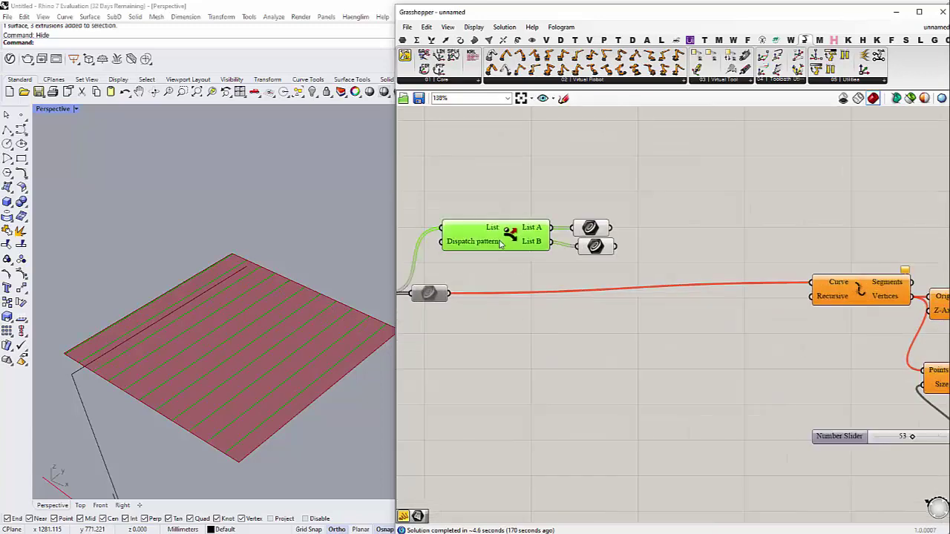
{"action": "scroll", "coordinate": [616, 249], "scroll_direction": "up", "scroll_amount": 2}
{"action": "left_click_drag", "start_coordinate": [615, 251], "coordinate": [610, 251]}
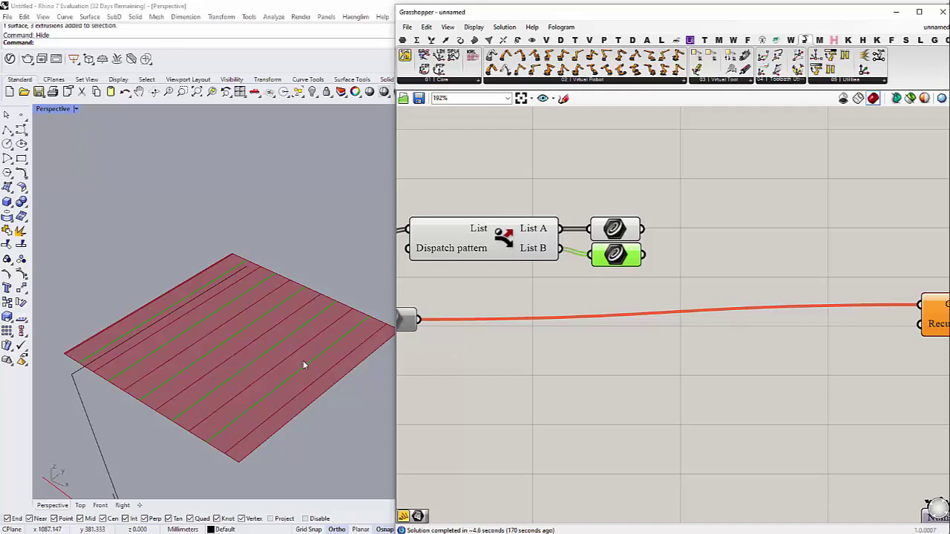
Add a Flip Curve component beside the two Dispatch curve parameters and give it some space
{"action": "left_click", "coordinate": [647, 329]}
{"action": "right_click_drag", "start_coordinate": [667, 264], "coordinate": [669, 273]}
{"action": "scroll", "coordinate": [667, 274], "scroll_direction": "up", "scroll_amount": 2}
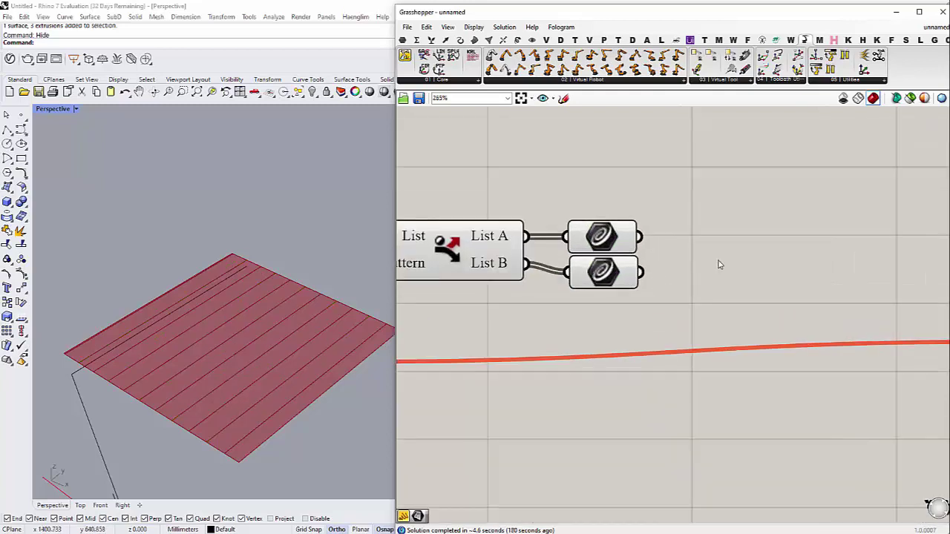
{"action": "double_click", "coordinate": [719, 264]}
{"action": "type", "text": "flip"}
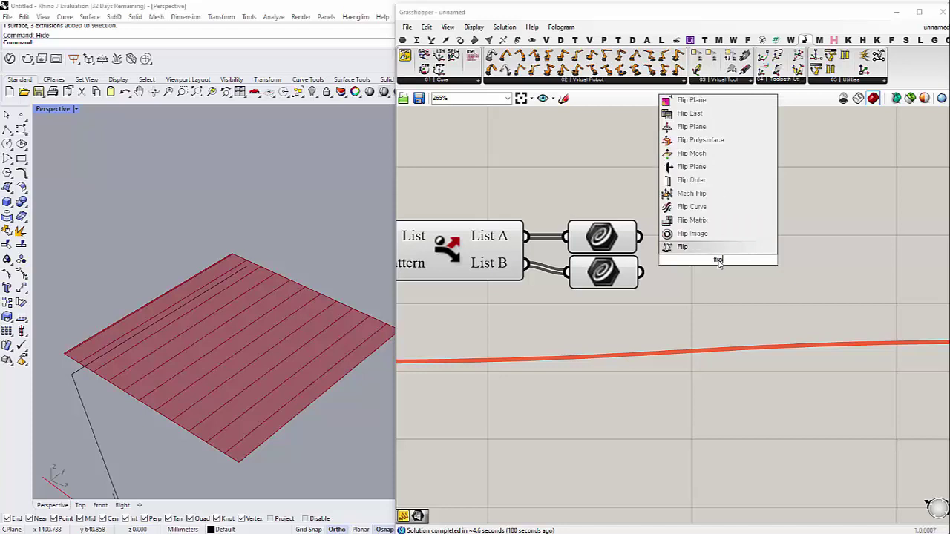
{"action": "key", "text": "Up"}
{"action": "key", "text": "Up"}
{"action": "key", "text": "Return"}
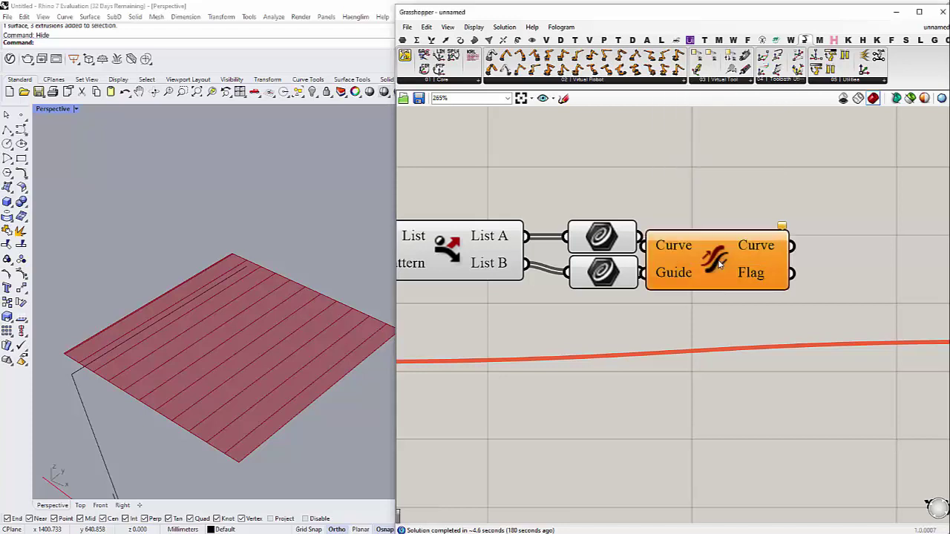
{"action": "left_click", "coordinate": [755, 236]}
Connect the List A curve parameter to the Curve input of Flip Curve
{"action": "left_click", "coordinate": [605, 245]}
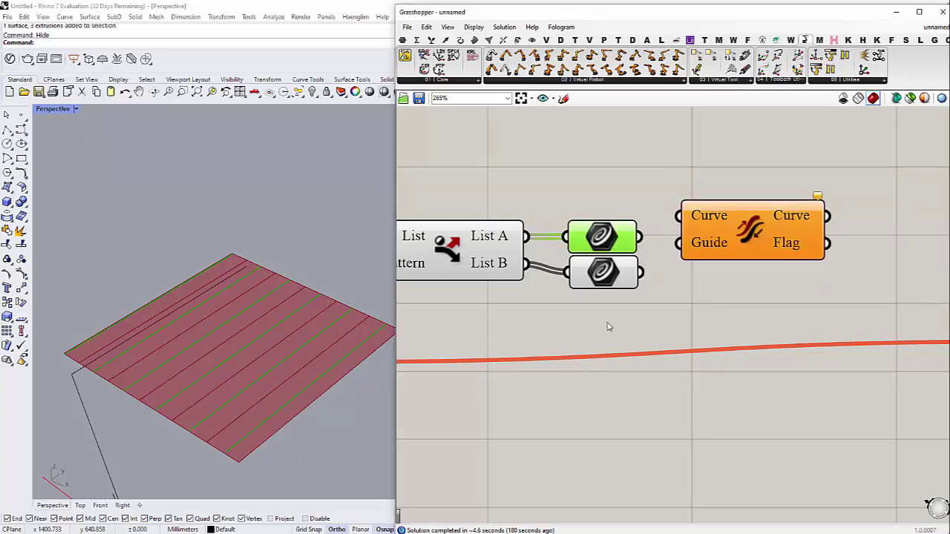
{"action": "left_click_drag", "start_coordinate": [638, 238], "coordinate": [679, 216]}
{"action": "left_click_drag", "start_coordinate": [716, 245], "coordinate": [717, 223]}
{"action": "left_click", "coordinate": [710, 277]}
Feed the flipped curves into the curve explode, connect its Vertices only to the Point List, and check the vertex numbering
{"action": "scroll", "coordinate": [716, 263], "scroll_direction": "down", "scroll_amount": 4}
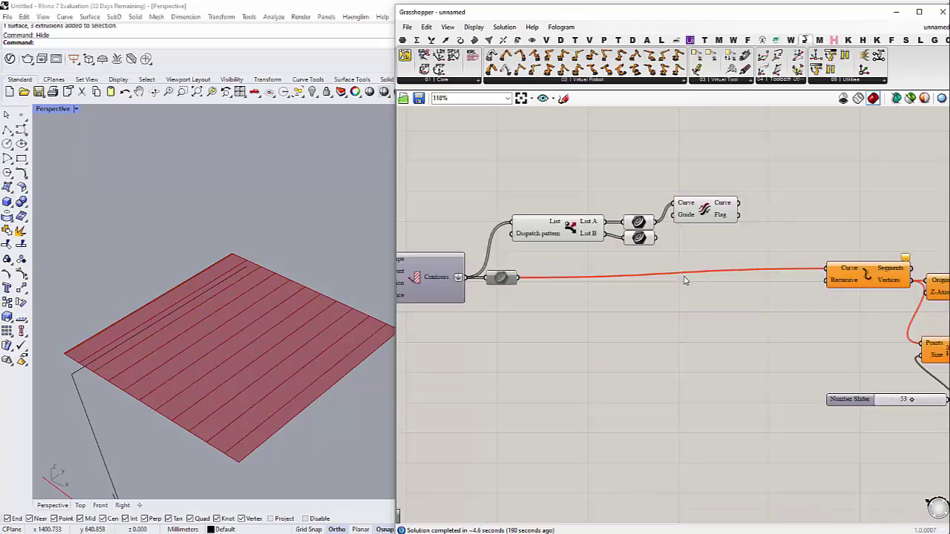
{"action": "left_click_drag", "start_coordinate": [858, 332], "coordinate": [675, 191]}
{"action": "left_click_drag", "start_coordinate": [859, 326], "coordinate": [774, 286]}
{"action": "left_click_drag", "start_coordinate": [826, 268], "coordinate": [791, 257]}
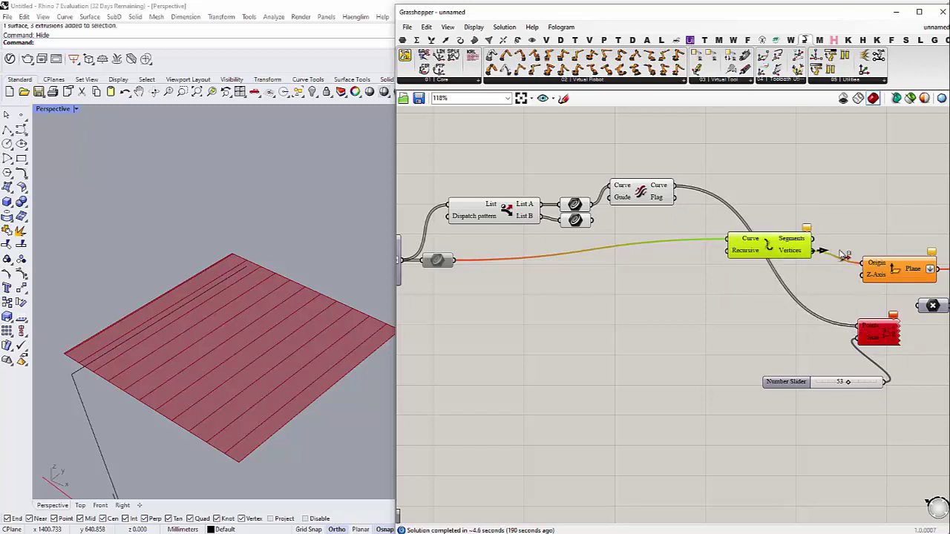
{"action": "left_click_drag", "start_coordinate": [730, 239], "coordinate": [676, 192]}
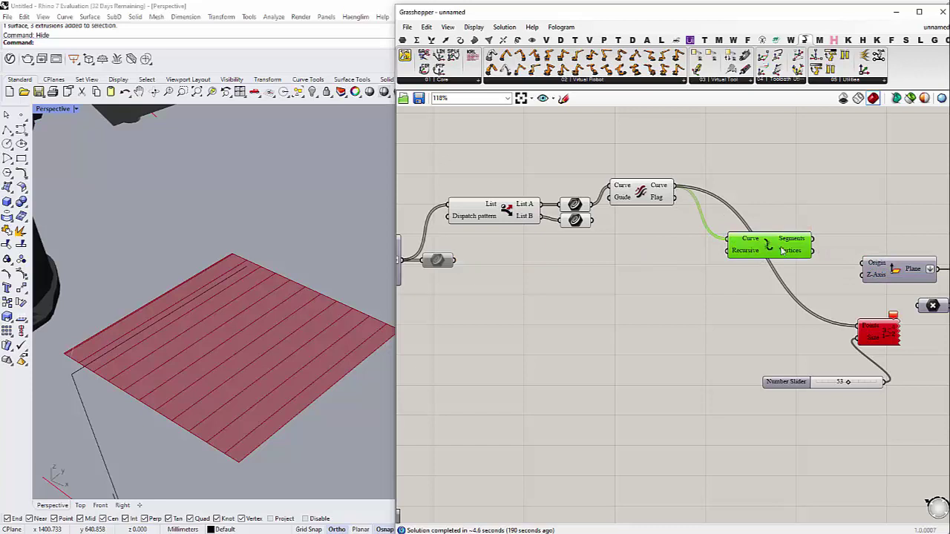
{"action": "left_click_drag", "start_coordinate": [812, 253], "coordinate": [860, 328]}
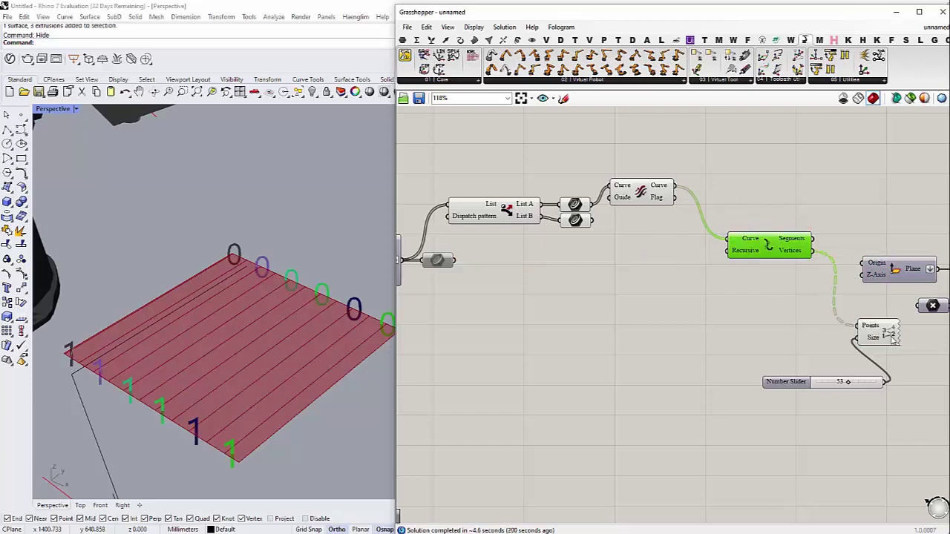
{"action": "right_click_drag", "start_coordinate": [846, 380], "coordinate": [805, 383]}
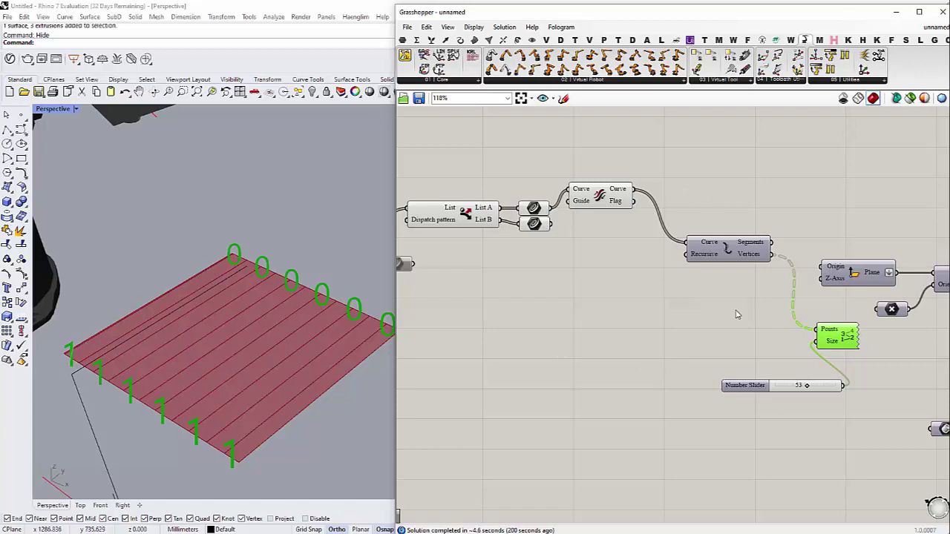
Connect the List B curve parameter to the curve explode to compare the vertex order of the unflipped contours
{"action": "left_click_drag", "start_coordinate": [551, 225], "coordinate": [689, 248]}
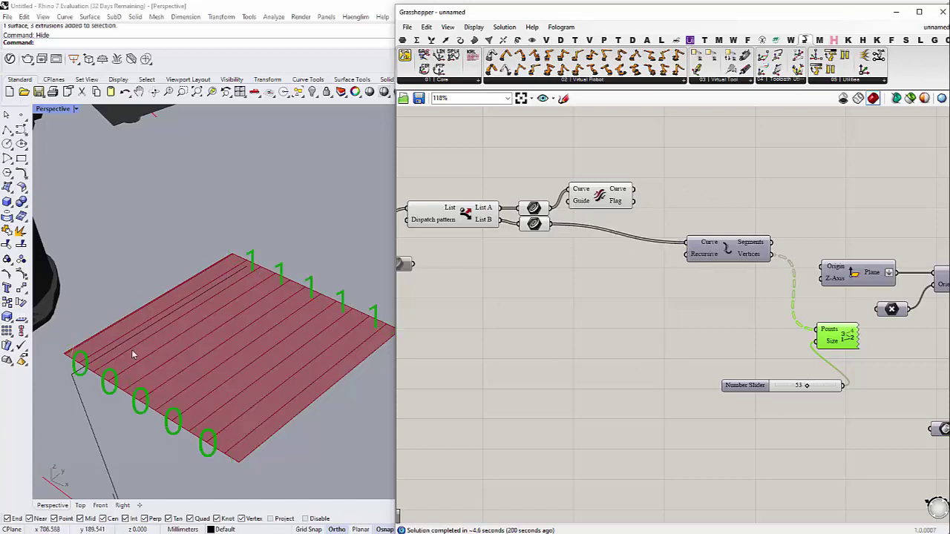
{"action": "left_click", "coordinate": [683, 322]}
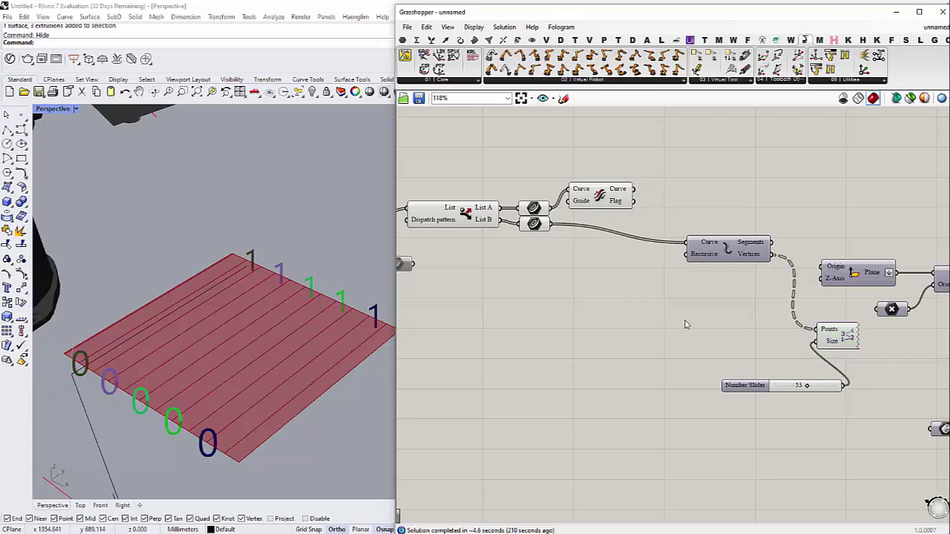
{"action": "right_click_drag", "start_coordinate": [683, 323], "coordinate": [677, 327]}
{"action": "left_click_drag", "start_coordinate": [856, 334], "coordinate": [821, 331]}
{"action": "left_click", "coordinate": [672, 318]}
{"action": "right_click_drag", "start_coordinate": [672, 318], "coordinate": [610, 331]}
Rearrange Flip Curve and the List B curve parameter to separate the flipped and unflipped branches
{"action": "left_click_drag", "start_coordinate": [568, 239], "coordinate": [560, 230]}
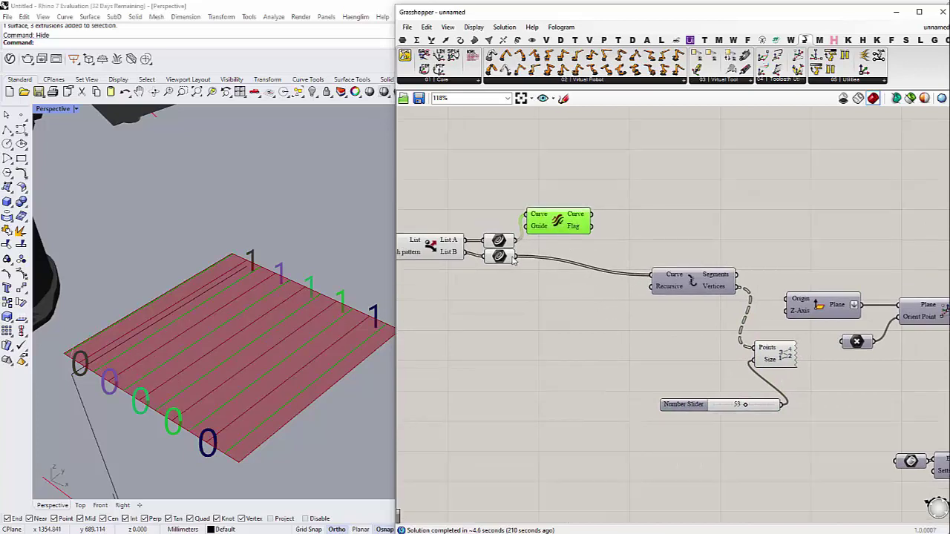
{"action": "left_click", "coordinate": [605, 302]}
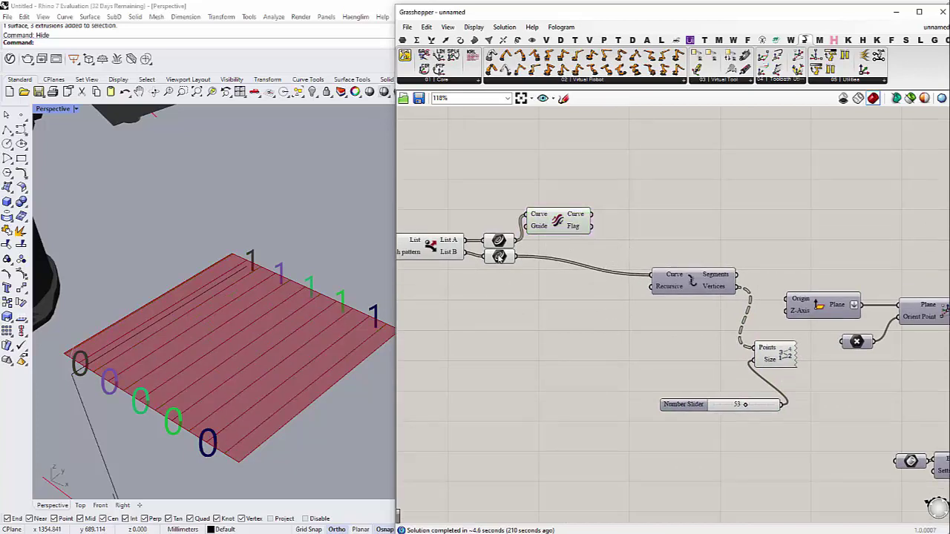
{"action": "left_click_drag", "start_coordinate": [498, 257], "coordinate": [561, 264]}
{"action": "mouse_move", "coordinate": [580, 228]}
{"action": "left_mouse_down"}
{"action": "mouse_move", "coordinate": [565, 234]}
{"action": "mouse_move", "coordinate": [572, 227]}
{"action": "left_mouse_up"}
{"action": "left_click", "coordinate": [560, 265]}
{"action": "right_click_drag", "start_coordinate": [576, 295], "coordinate": [569, 309]}
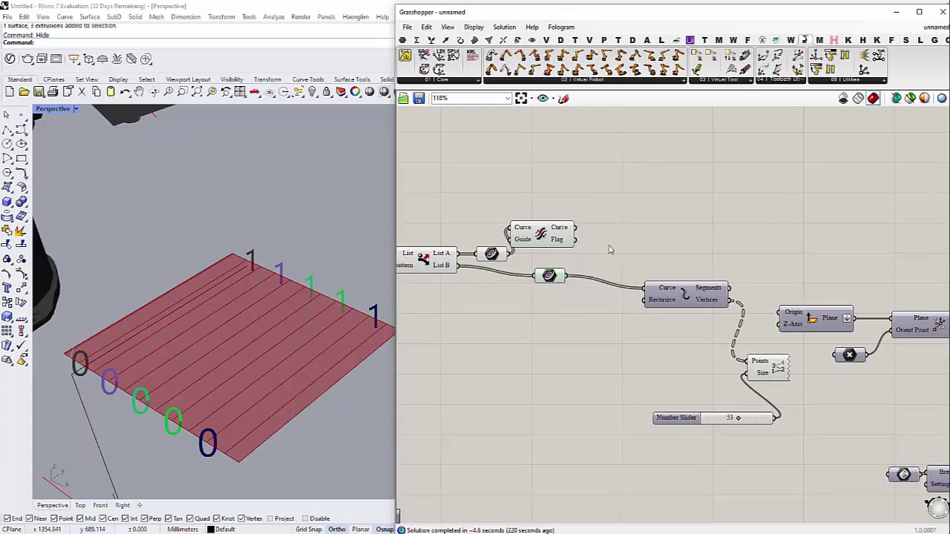
Add a Weave component after Flip Curve and the List B curve parameter
{"action": "double_click", "coordinate": [611, 246]}
{"action": "type", "text": "wea"}
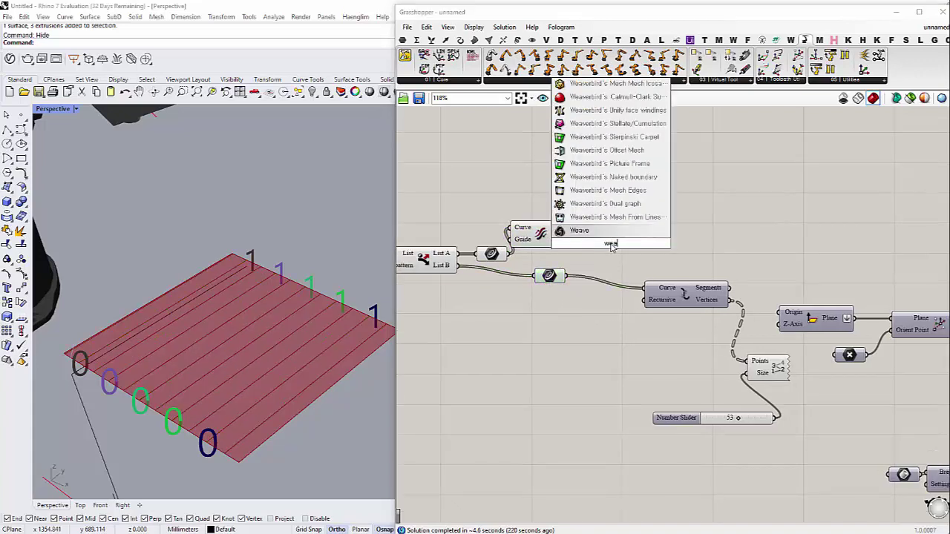
{"action": "key", "text": "Return"}
{"action": "left_click_drag", "start_coordinate": [605, 257], "coordinate": [650, 240]}
{"action": "left_click", "coordinate": [601, 264]}
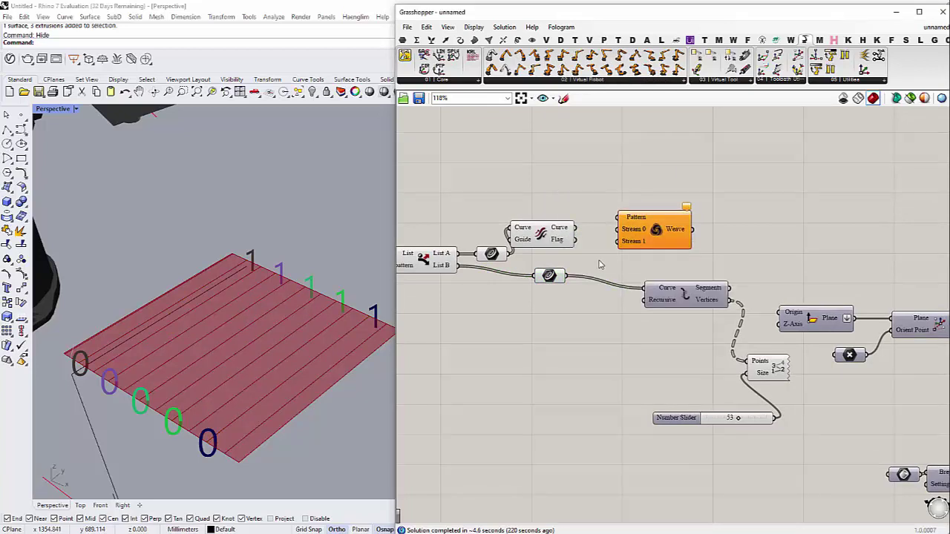
Connect the flipped curves to Stream 0 and the List B curves to Stream 1, and feed Weave into the curve explode
{"action": "right_click_drag", "start_coordinate": [600, 264], "coordinate": [594, 265]}
{"action": "left_click_drag", "start_coordinate": [568, 229], "coordinate": [612, 230]}
{"action": "left_click_drag", "start_coordinate": [559, 276], "coordinate": [612, 242]}
{"action": "left_click_drag", "start_coordinate": [643, 244], "coordinate": [610, 250]}
{"action": "left_click", "coordinate": [609, 264]}
{"action": "right_click_drag", "start_coordinate": [605, 259], "coordinate": [598, 254]}
{"action": "left_click_drag", "start_coordinate": [649, 231], "coordinate": [630, 282]}
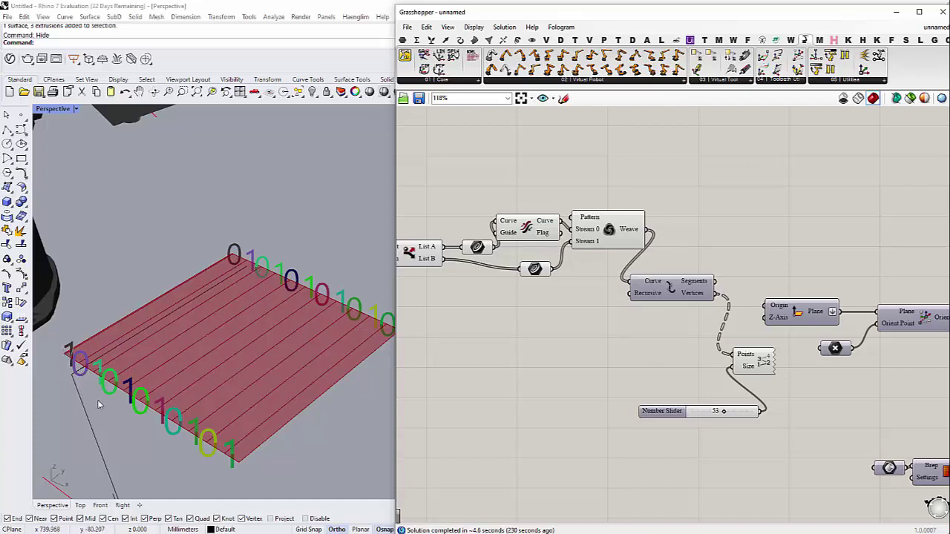
Attach a panel to the Weave output and read through the list of woven curves
{"action": "scroll", "coordinate": [259, 387], "scroll_direction": "up", "scroll_amount": 3}
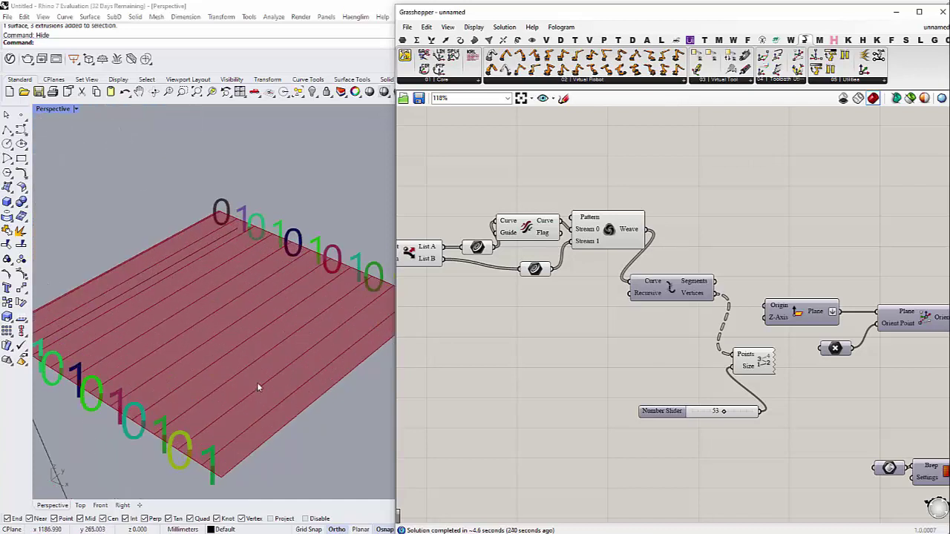
{"action": "double_click", "coordinate": [712, 232]}
{"action": "type", "text": "panel"}
{"action": "key", "text": "Return"}
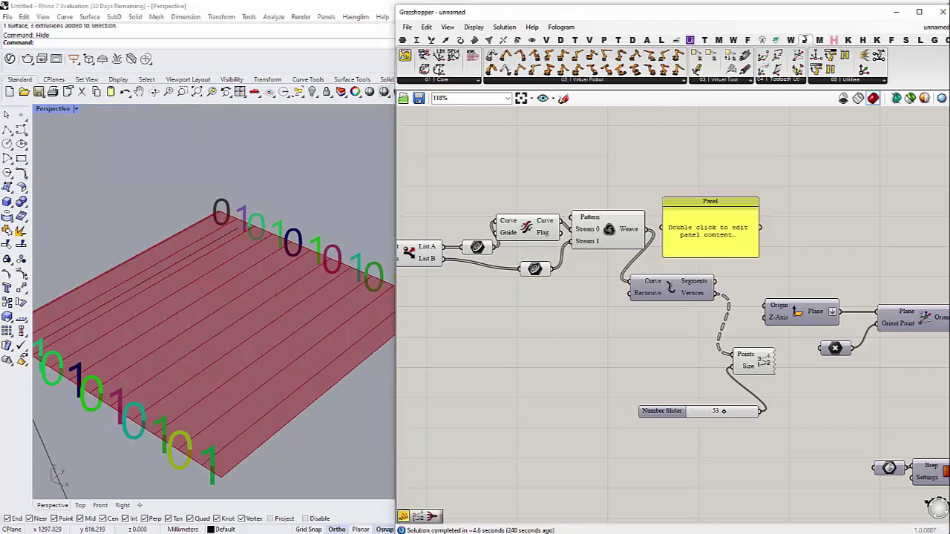
{"action": "left_click_drag", "start_coordinate": [643, 234], "coordinate": [711, 267]}
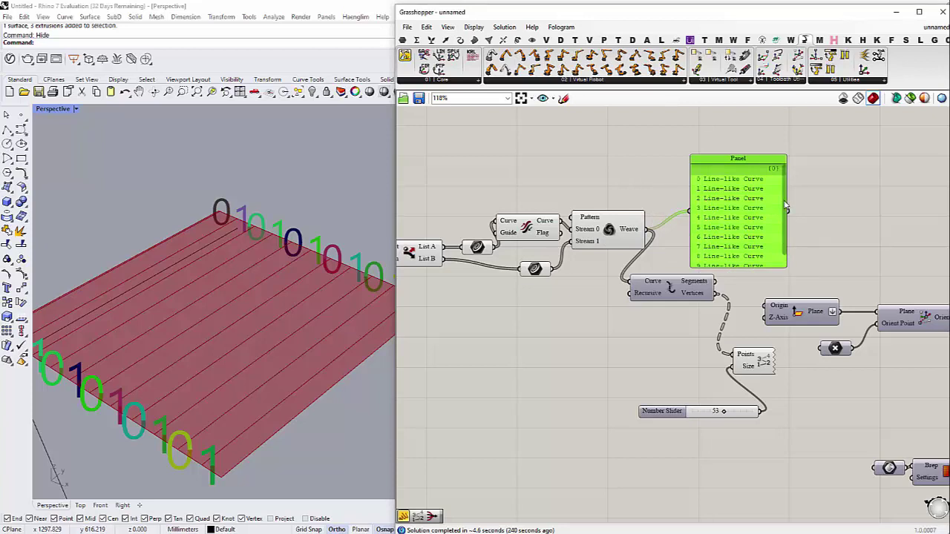
{"action": "left_click_drag", "start_coordinate": [785, 204], "coordinate": [783, 232]}
{"action": "scroll", "coordinate": [211, 355], "scroll_direction": "down", "scroll_amount": 5}
Delete the panel attached to the Weave output
{"action": "right_click", "coordinate": [211, 368]}
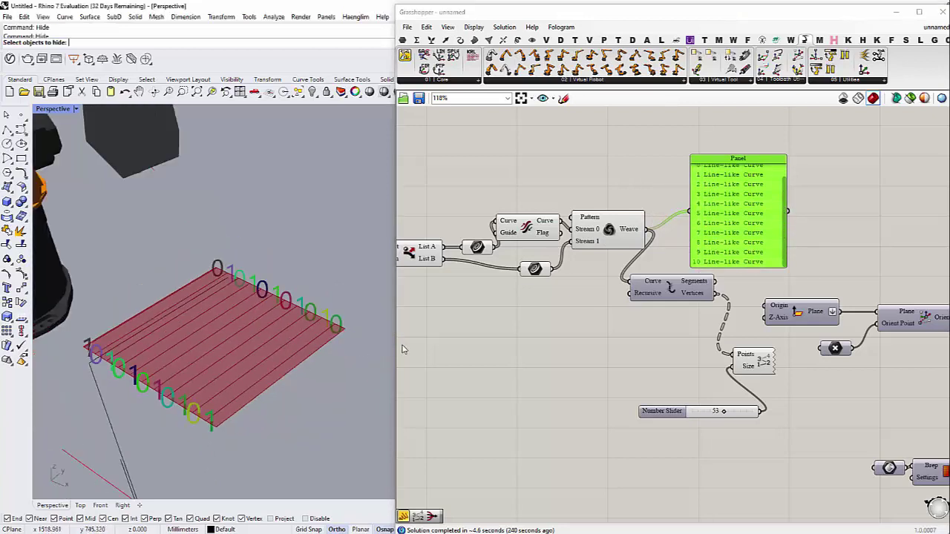
{"action": "right_click_drag", "start_coordinate": [308, 354], "coordinate": [307, 363]}
{"action": "left_click", "coordinate": [619, 322]}
{"action": "left_click", "coordinate": [734, 240]}
{"action": "key", "text": "Delete"}
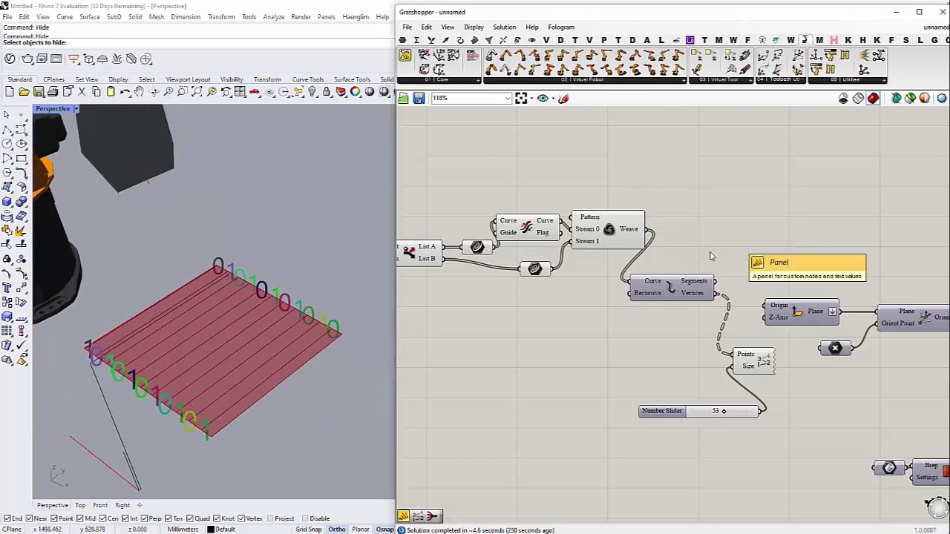
Connect the Vertices output of the curve explode to the Origin input of the plane component
{"action": "right_click_drag", "start_coordinate": [590, 313], "coordinate": [557, 301]}
{"action": "mouse_move", "coordinate": [664, 312]}
{"action": "right_mouse_down"}
{"action": "mouse_move", "coordinate": [637, 310]}
{"action": "mouse_move", "coordinate": [667, 295]}
{"action": "right_mouse_up"}
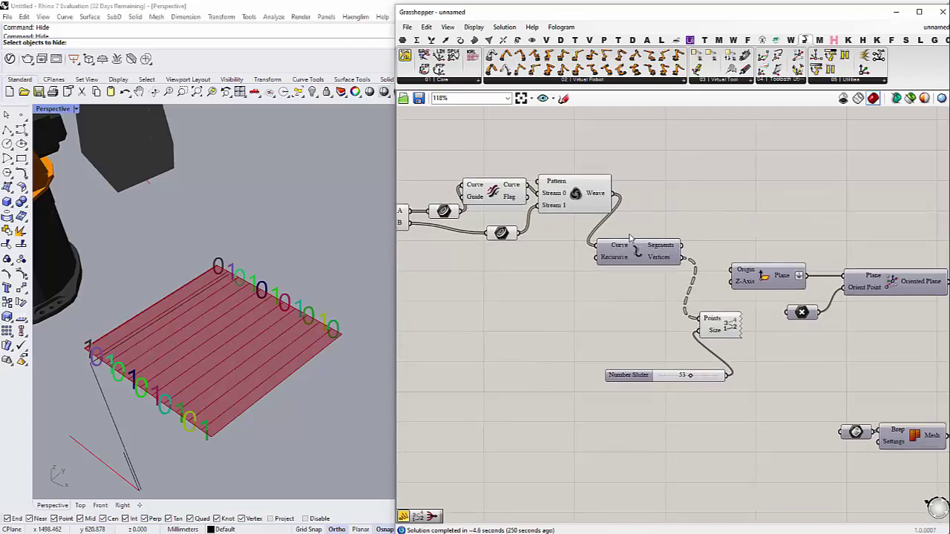
{"action": "mouse_move", "coordinate": [630, 236]}
{"action": "right_mouse_down"}
{"action": "mouse_move", "coordinate": [652, 256]}
{"action": "mouse_move", "coordinate": [625, 238]}
{"action": "right_mouse_up"}
{"action": "right_click_drag", "start_coordinate": [692, 266], "coordinate": [666, 273]}
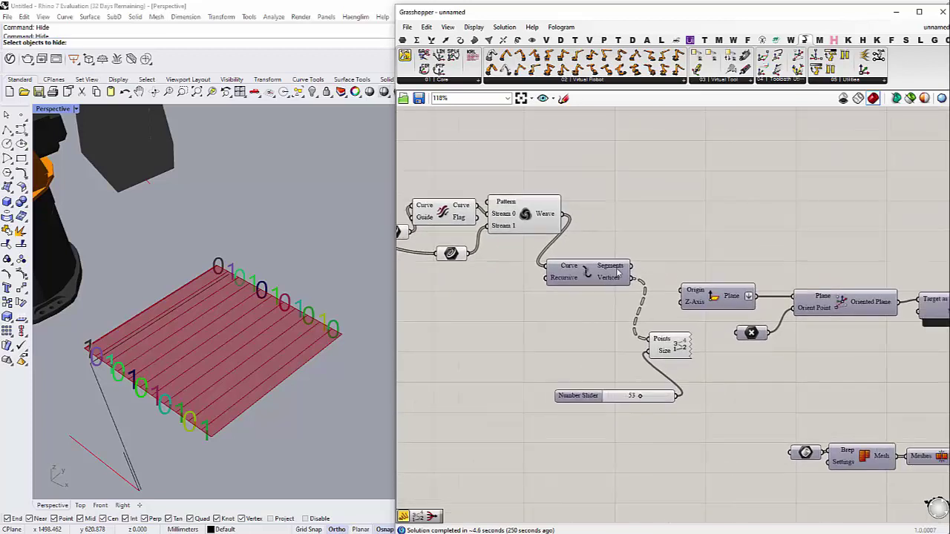
{"action": "scroll", "coordinate": [611, 265], "scroll_direction": "up", "scroll_amount": 1}
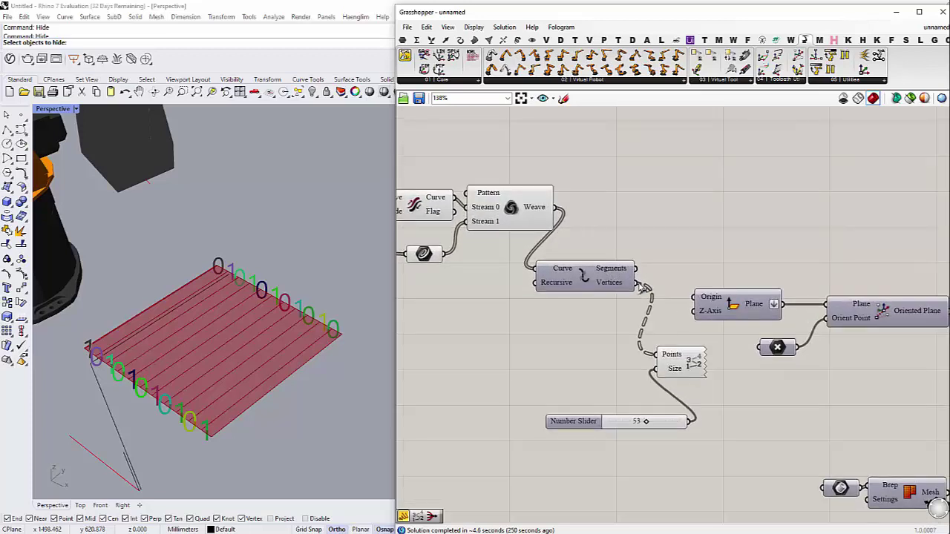
{"action": "left_click_drag", "start_coordinate": [637, 283], "coordinate": [697, 300]}
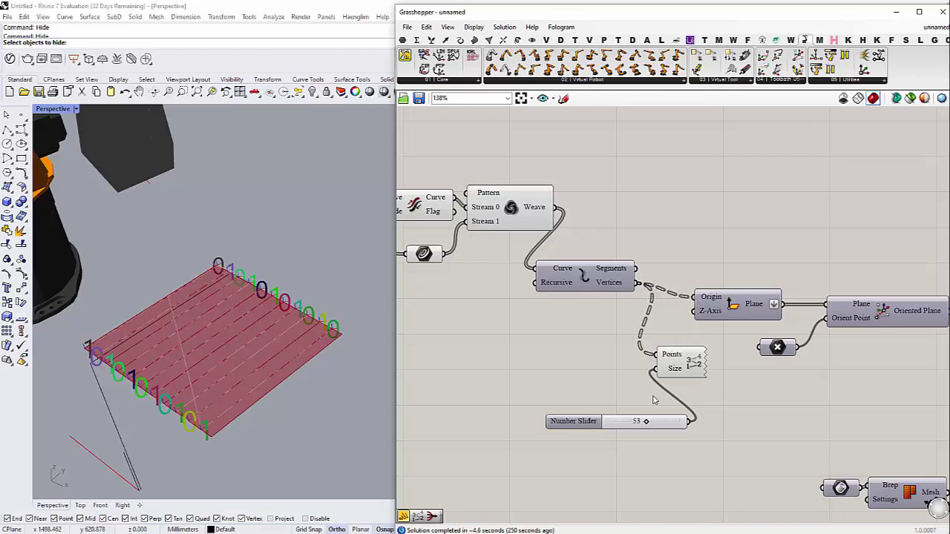
Delete the Point List component and the number slider that controls its text size
{"action": "left_click_drag", "start_coordinate": [682, 339], "coordinate": [594, 451]}
{"action": "key", "text": "Delete"}
{"action": "key", "text": "Delete"}
Advance the simulation slider to move the robot along the woven toolpath
{"action": "scroll", "coordinate": [579, 363], "scroll_direction": "down", "scroll_amount": 4}
{"action": "right_click_drag", "start_coordinate": [819, 400], "coordinate": [637, 357]}
{"action": "scroll", "coordinate": [668, 337], "scroll_direction": "up", "scroll_amount": 6}
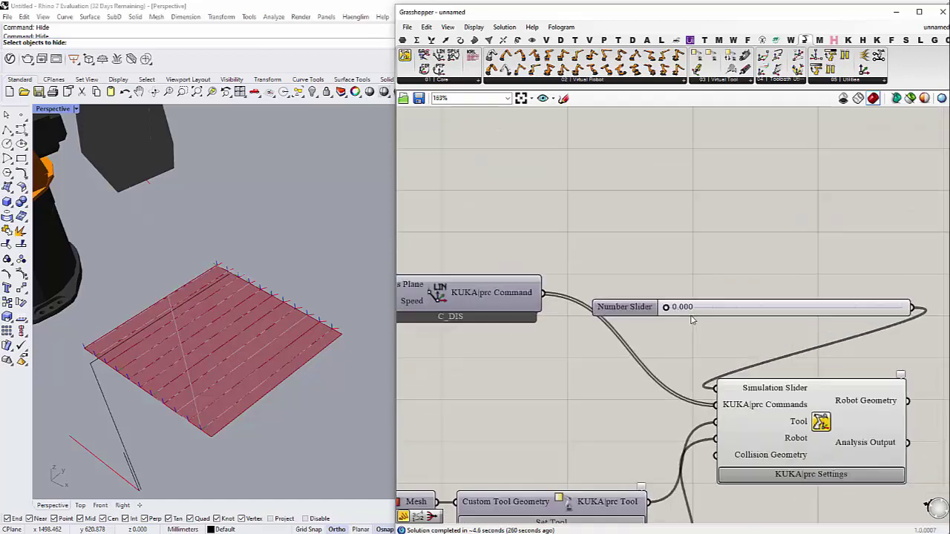
{"action": "left_click_drag", "start_coordinate": [656, 305], "coordinate": [864, 304]}
Open the custom tool's settings, adjust the Tool X offset and confirm
{"action": "right_click_drag", "start_coordinate": [631, 467], "coordinate": [590, 279]}
{"action": "scroll", "coordinate": [590, 278], "scroll_direction": "down", "scroll_amount": 3}
{"action": "right_click_drag", "start_coordinate": [570, 353], "coordinate": [616, 310]}
{"action": "scroll", "coordinate": [616, 310], "scroll_direction": "up", "scroll_amount": 2}
{"action": "left_click", "coordinate": [555, 330]}
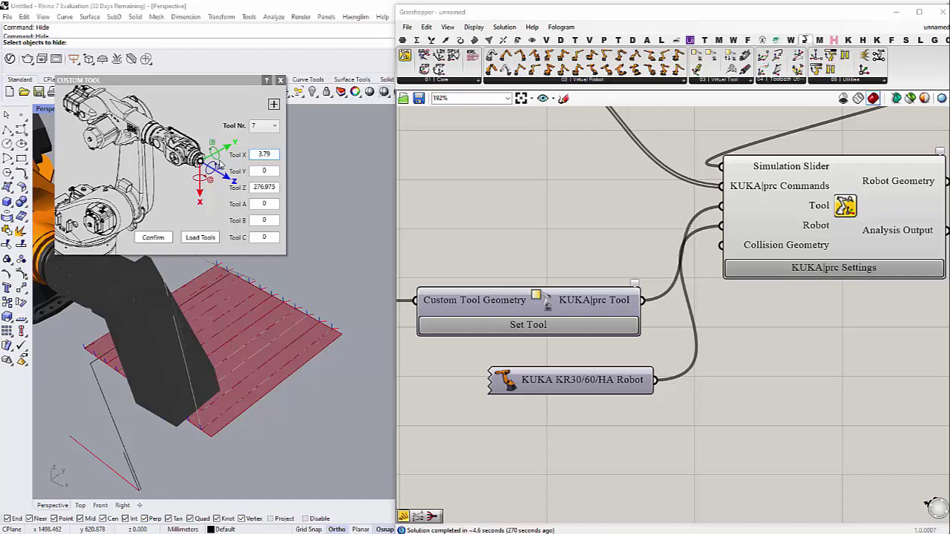
{"action": "left_click", "coordinate": [152, 238]}
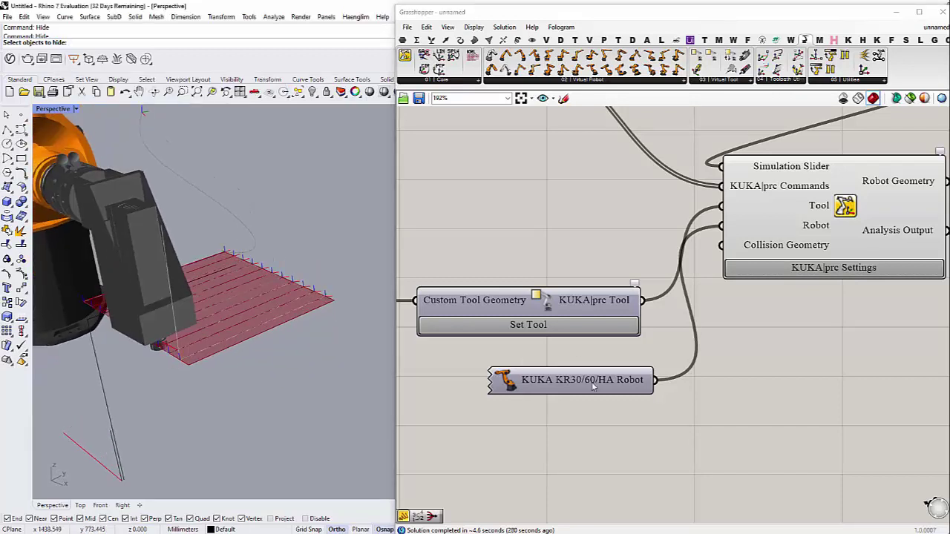
Readjust the custom tool's Tool X offset and check the spindle tip's height against the surface up close
{"action": "left_click", "coordinate": [543, 325]}
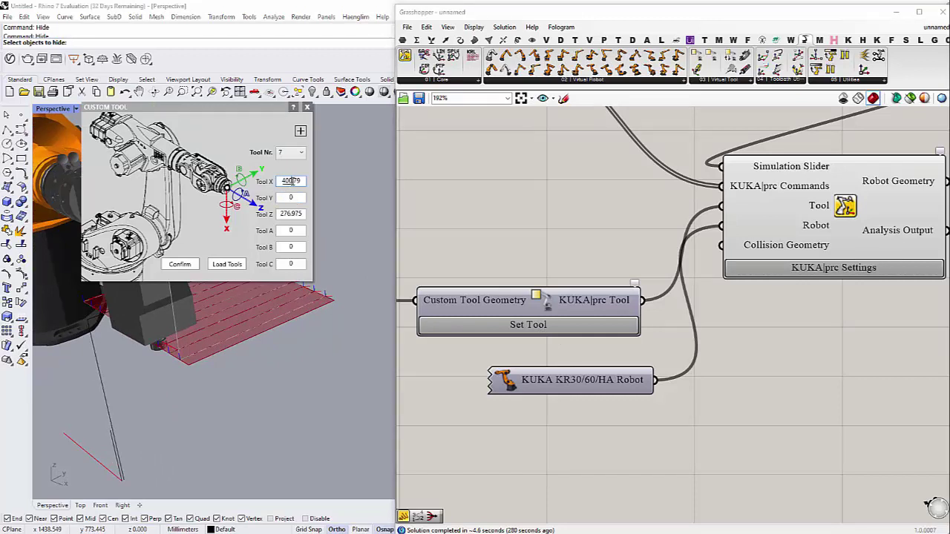
{"action": "left_click", "coordinate": [179, 264]}
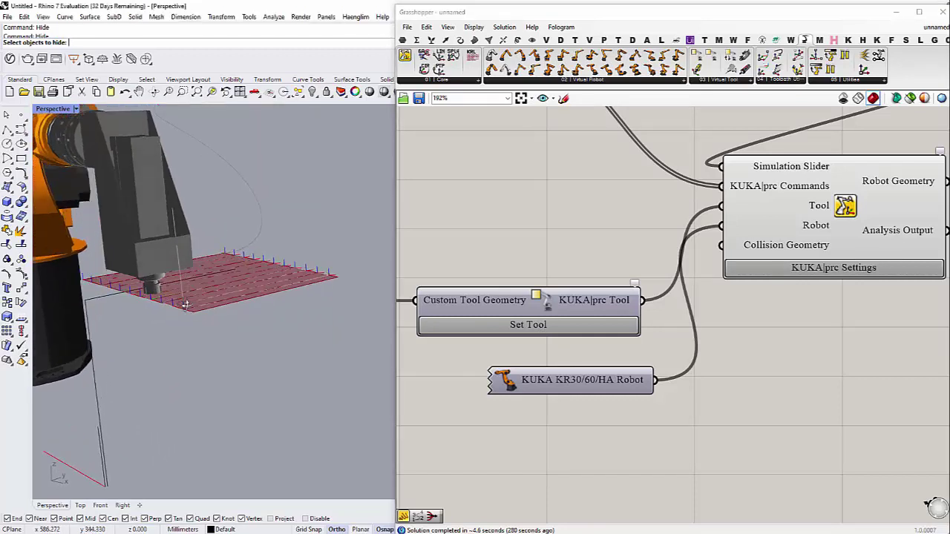
{"action": "scroll", "coordinate": [152, 272], "scroll_direction": "up", "scroll_amount": 6}
{"action": "scroll", "coordinate": [154, 267], "scroll_direction": "down", "scroll_amount": 6}
{"action": "right_click_drag", "start_coordinate": [174, 292], "coordinate": [162, 247]}
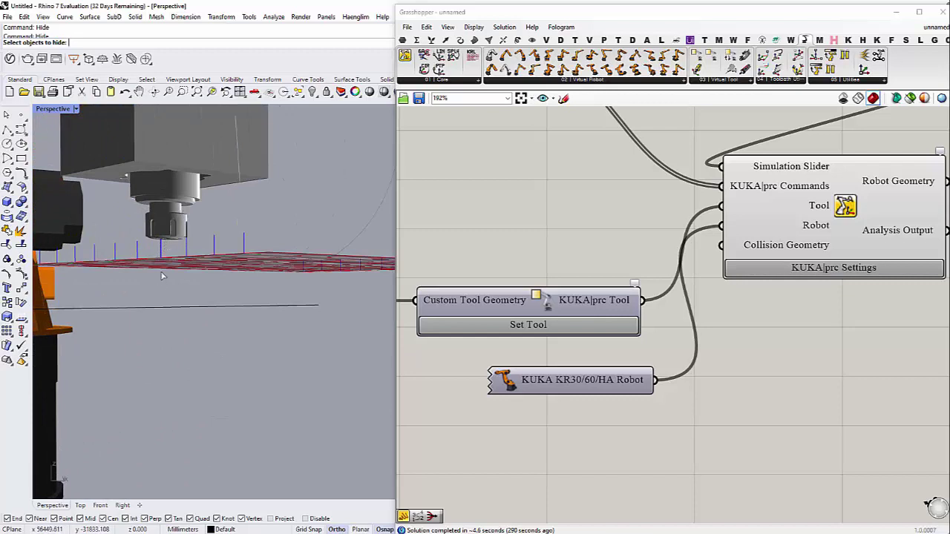